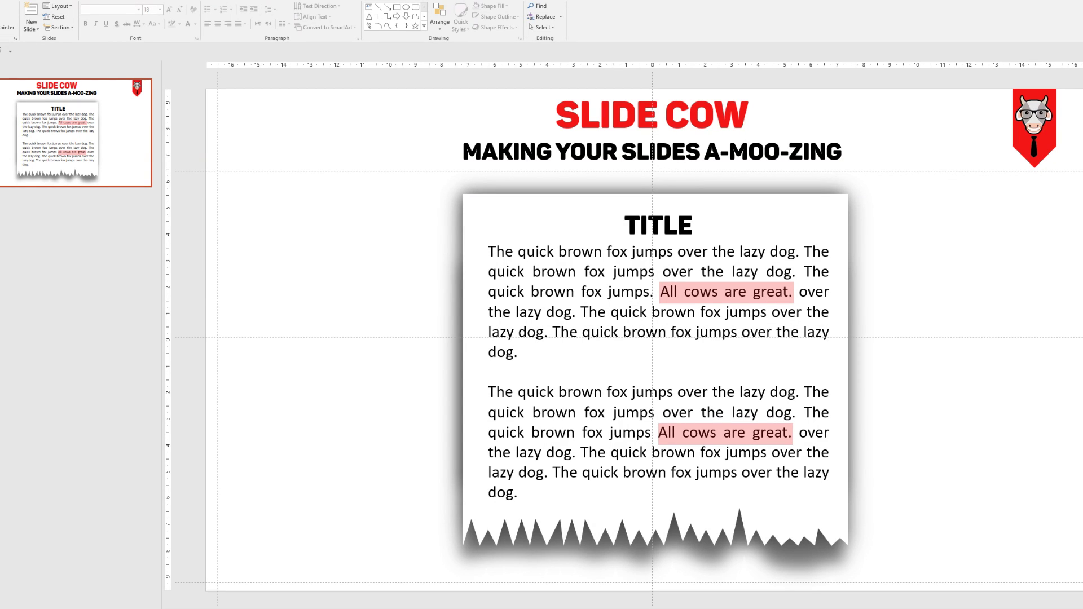
Insert the Flags template to add a second slide with only the SLIDE COW header and logo
scroll(941, 230, "down", 5)
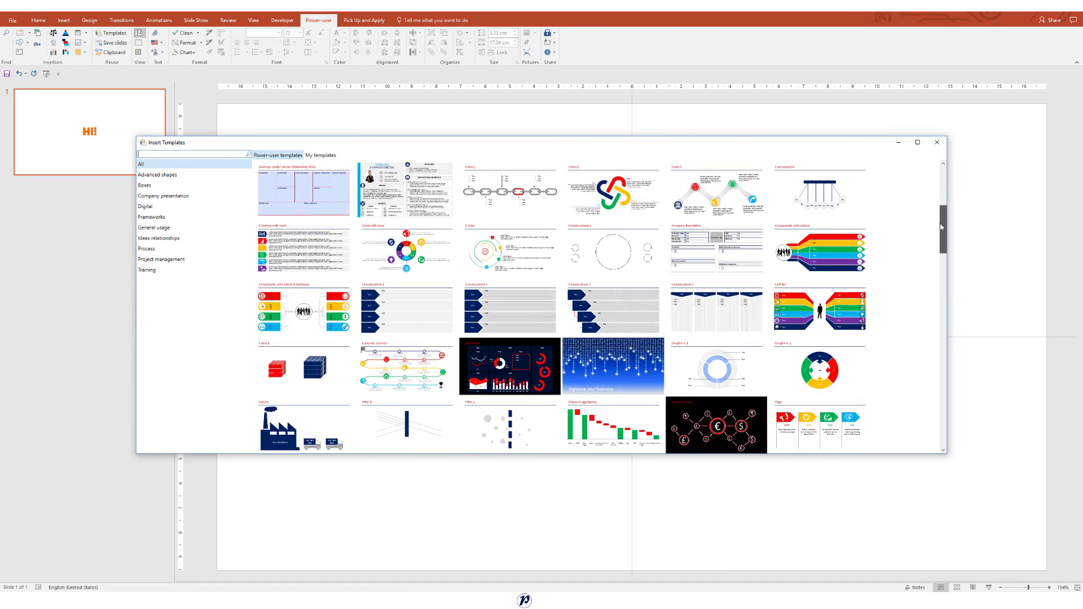
left_click(841, 387)
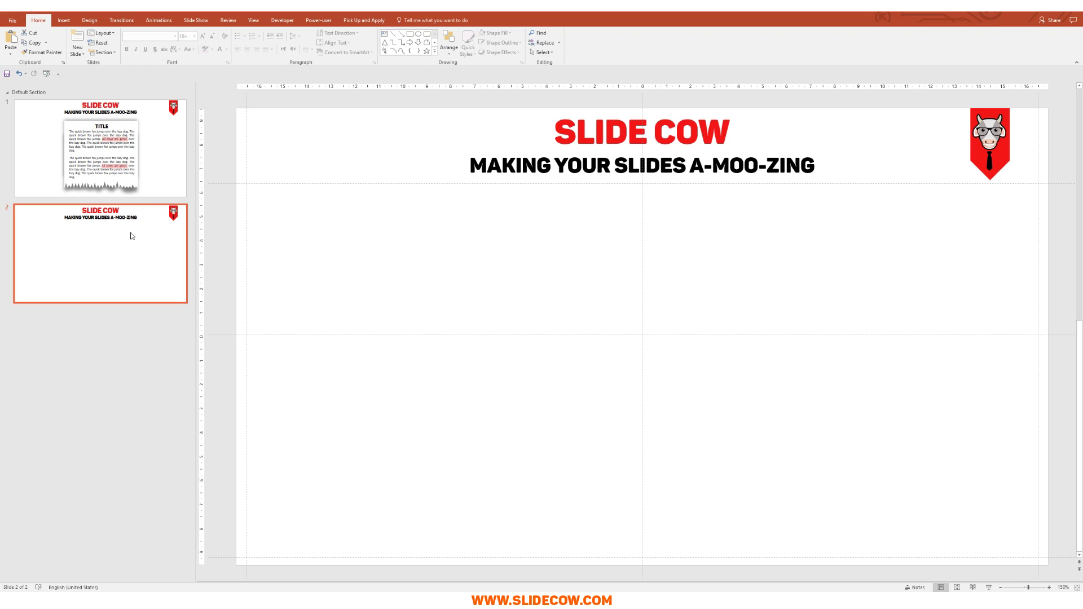
Draw a tall 13.97 × 12.31 cm blue rectangle on slide 2's left half with no outline
left_click(63, 21)
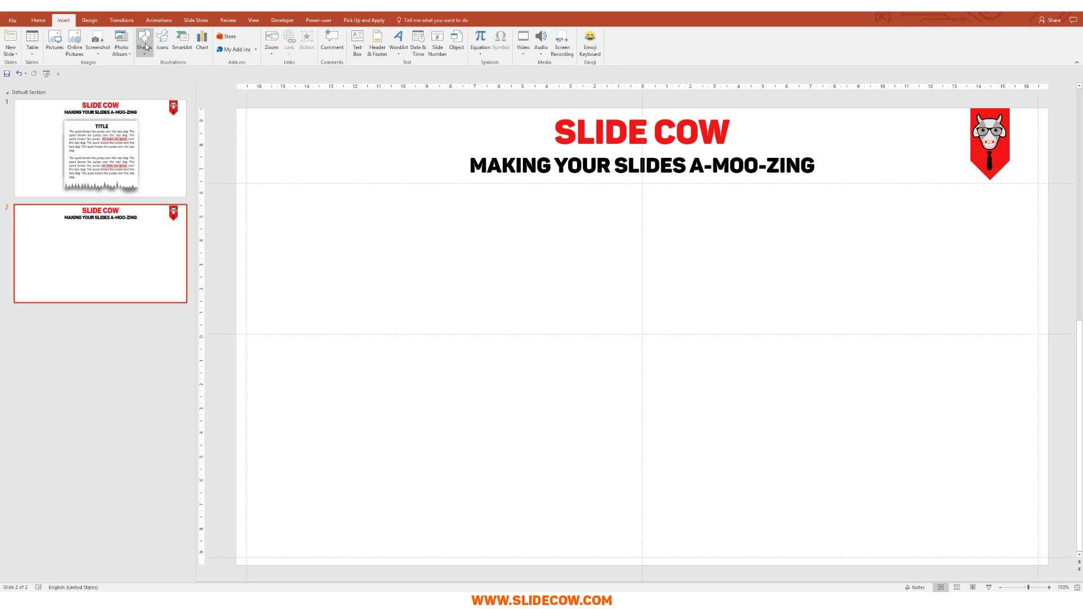
left_click(144, 42)
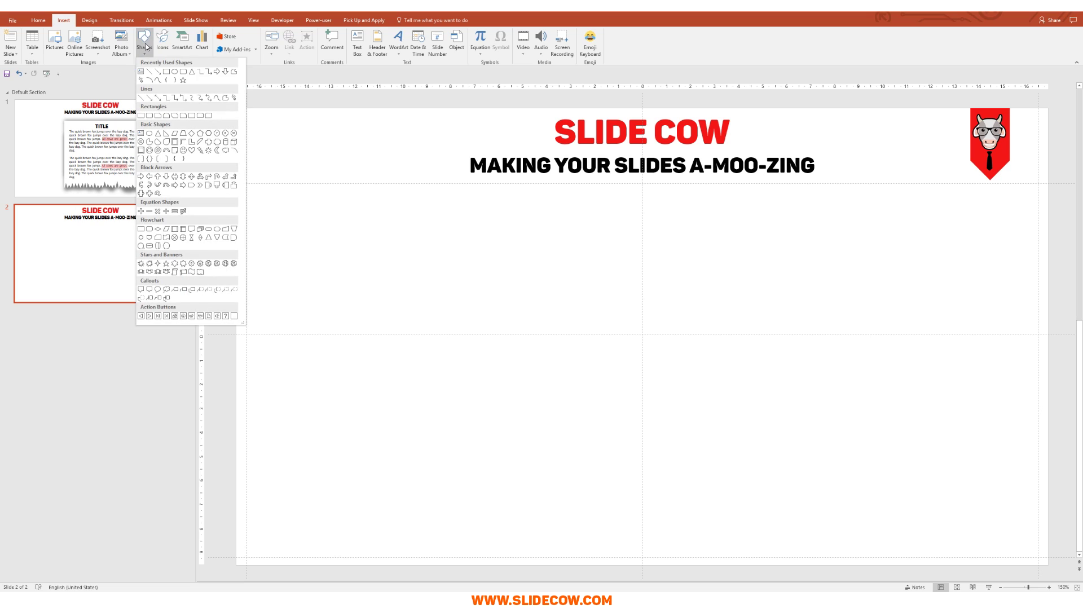
left_click(142, 117)
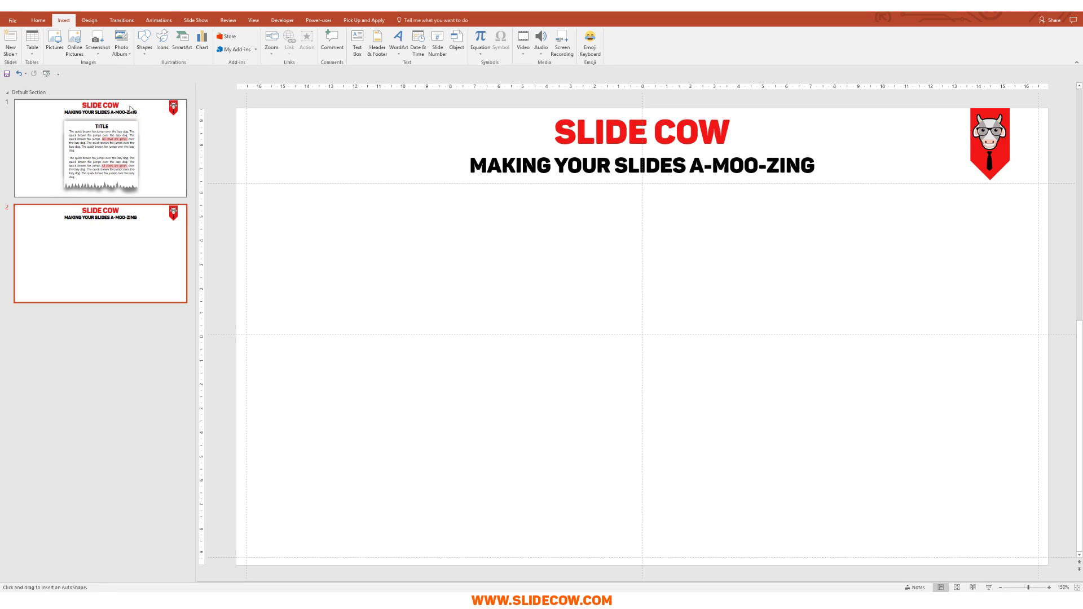
left_click_drag(341, 197, 637, 533)
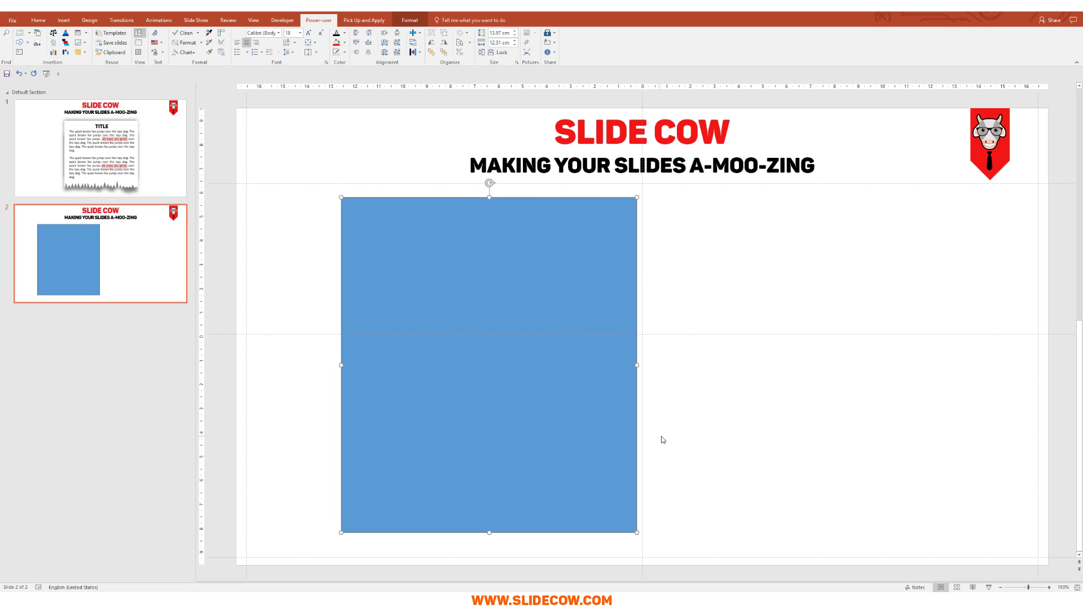
left_click(420, 21)
left_click(310, 43)
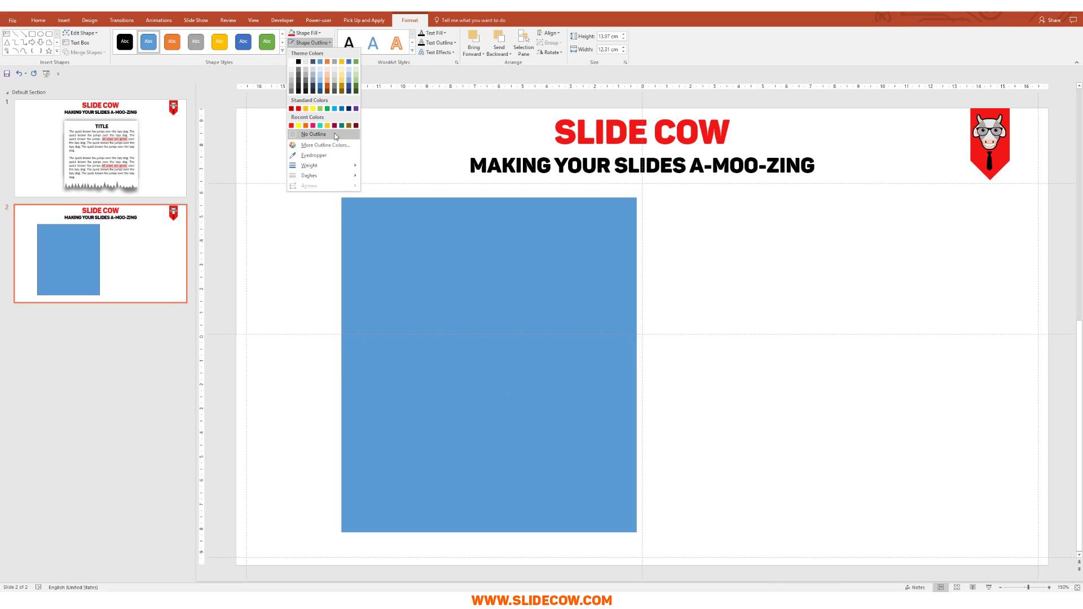
left_click(319, 74)
left_click(685, 360)
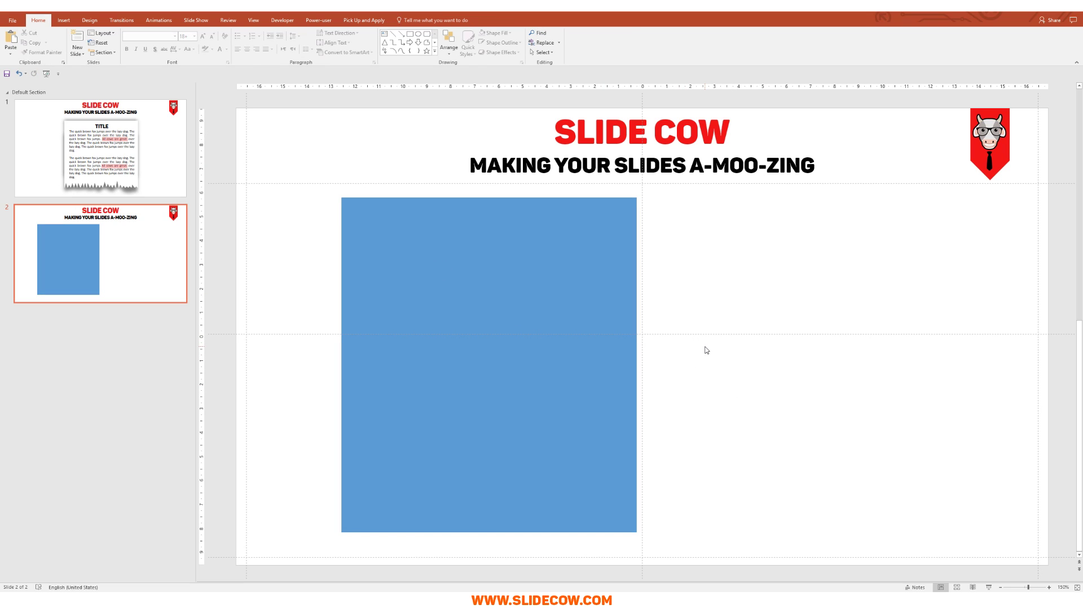
left_click(102, 154)
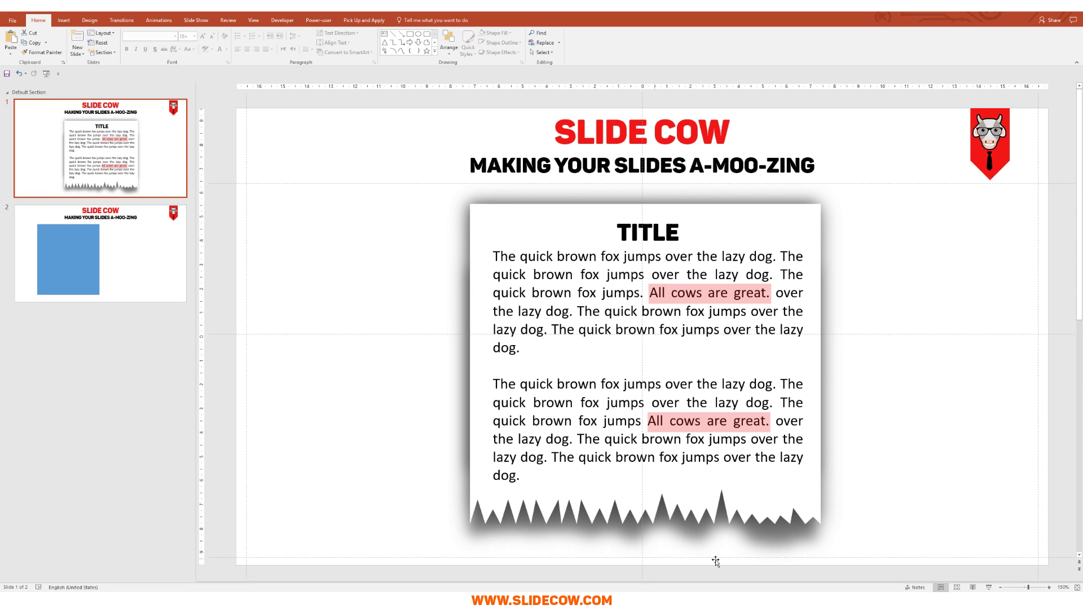
left_click(139, 270)
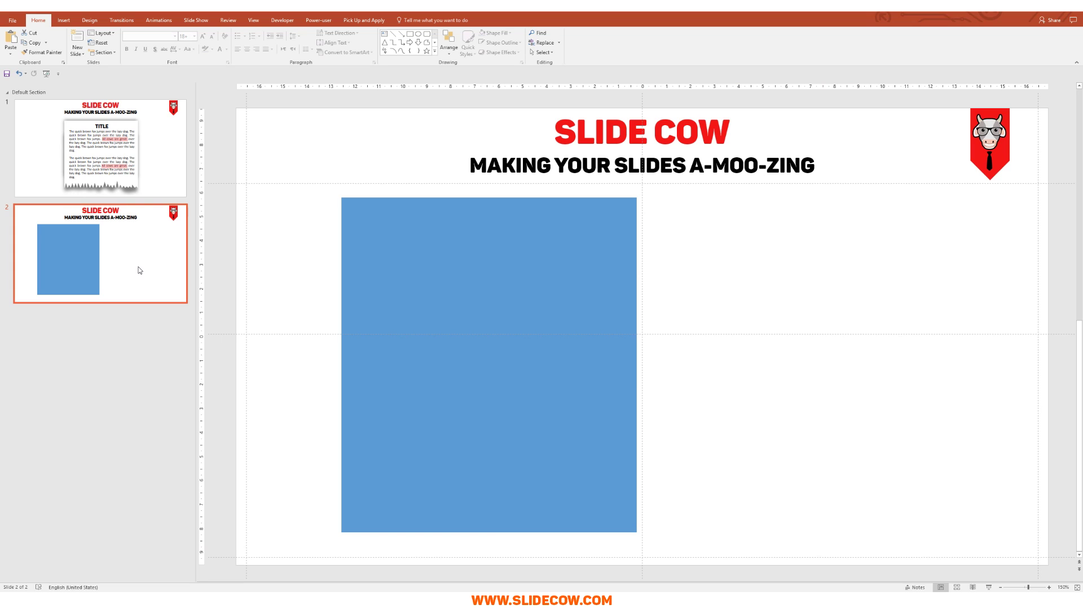
left_click(64, 21)
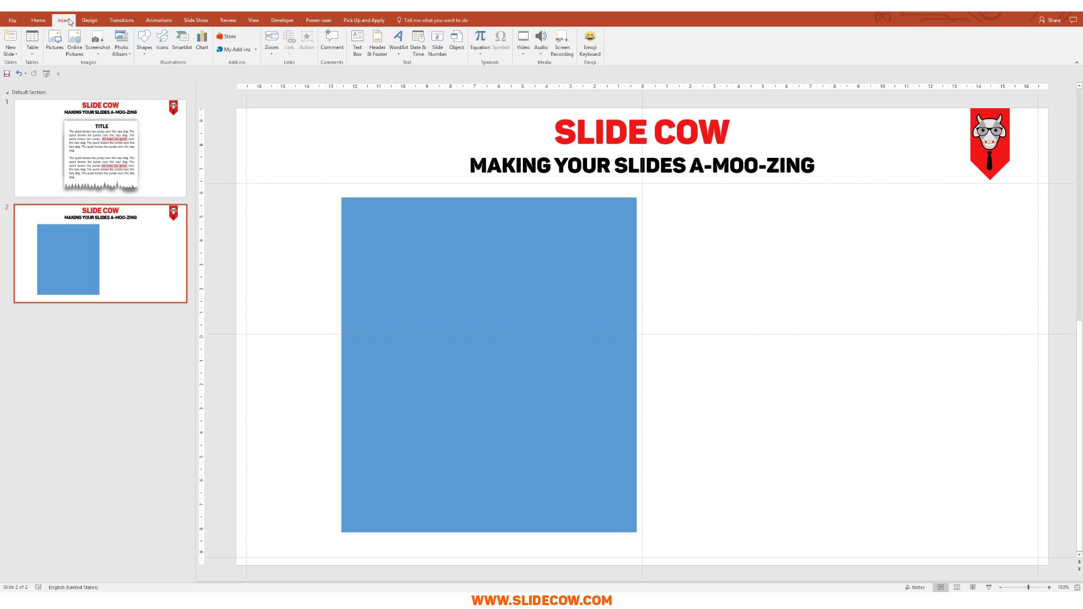
left_click(145, 42)
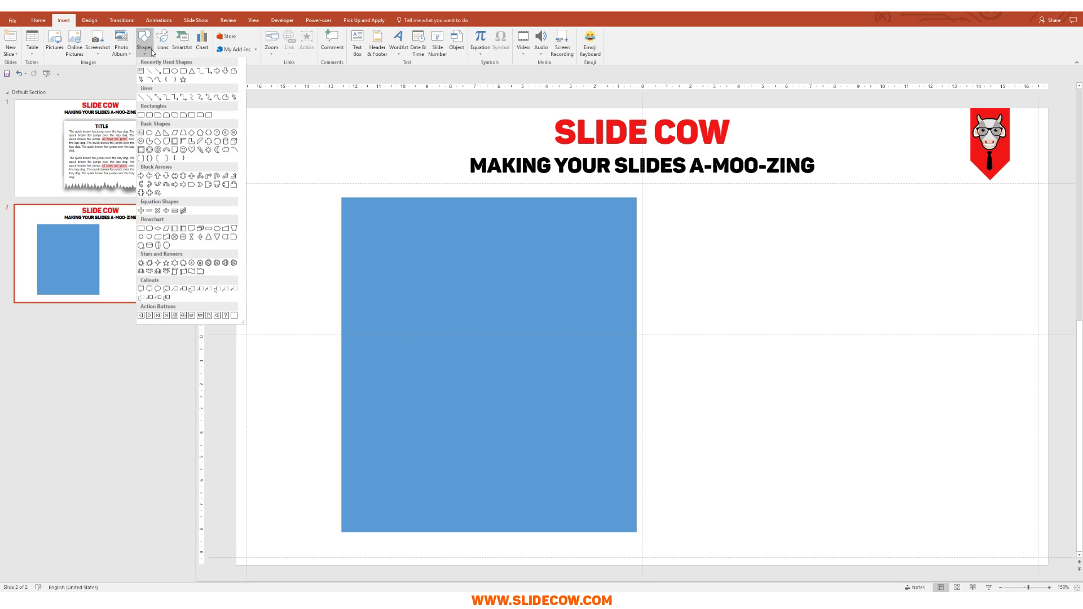
left_click(235, 98)
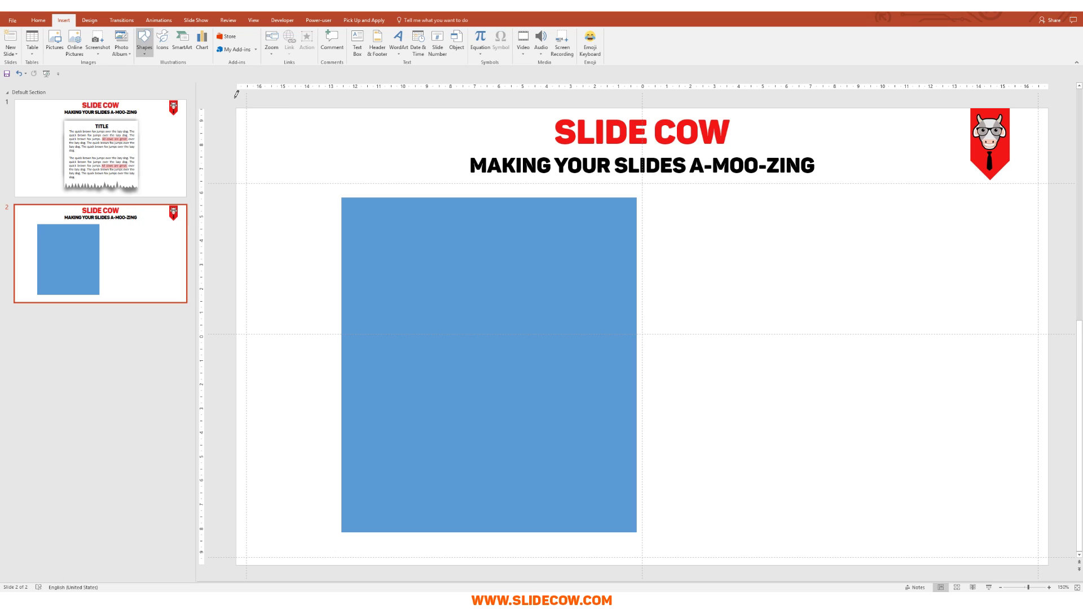
mouse_move(704, 311)
left_mouse_down()
mouse_move(711, 286)
mouse_move(738, 285)
mouse_move(757, 307)
mouse_move(788, 284)
mouse_move(827, 308)
mouse_move(892, 275)
mouse_move(915, 294)
mouse_move(927, 268)
mouse_move(852, 379)
mouse_move(712, 330)
mouse_move(703, 310)
left_mouse_up()
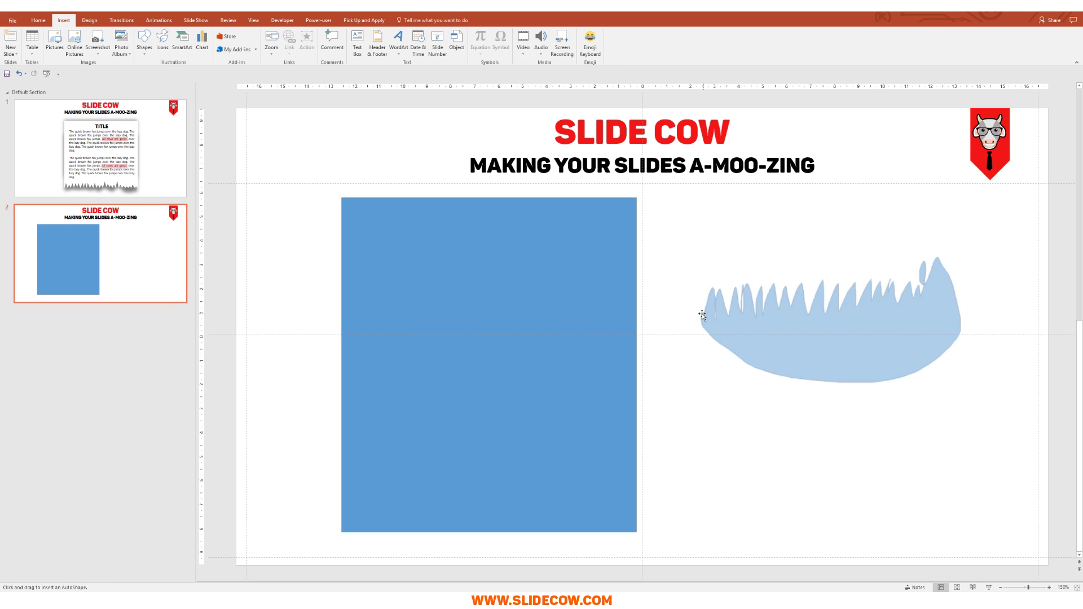
left_click_drag(883, 271, 856, 376)
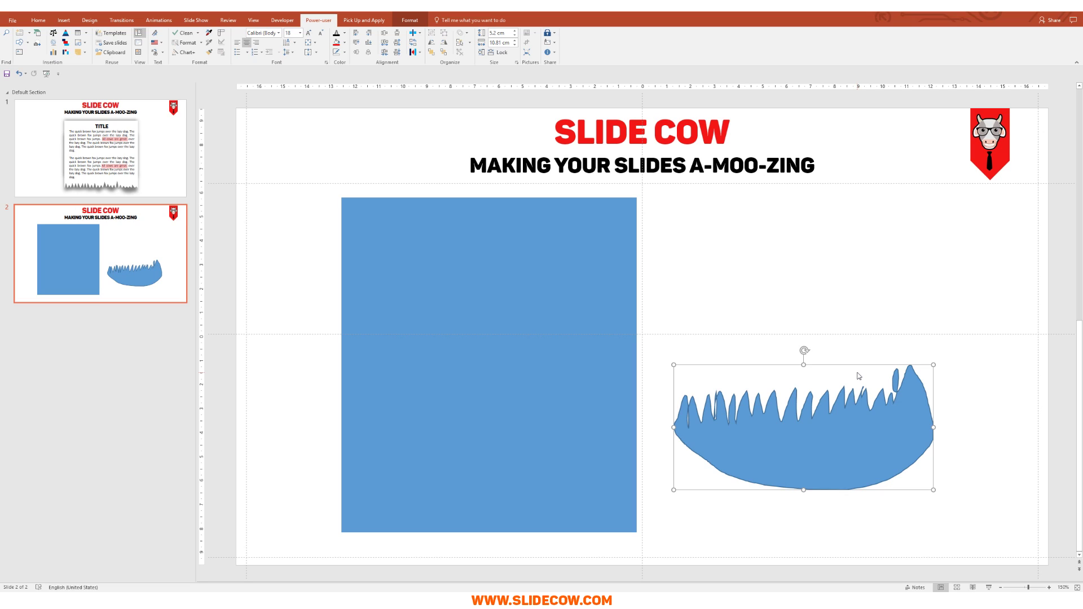
key("Delete")
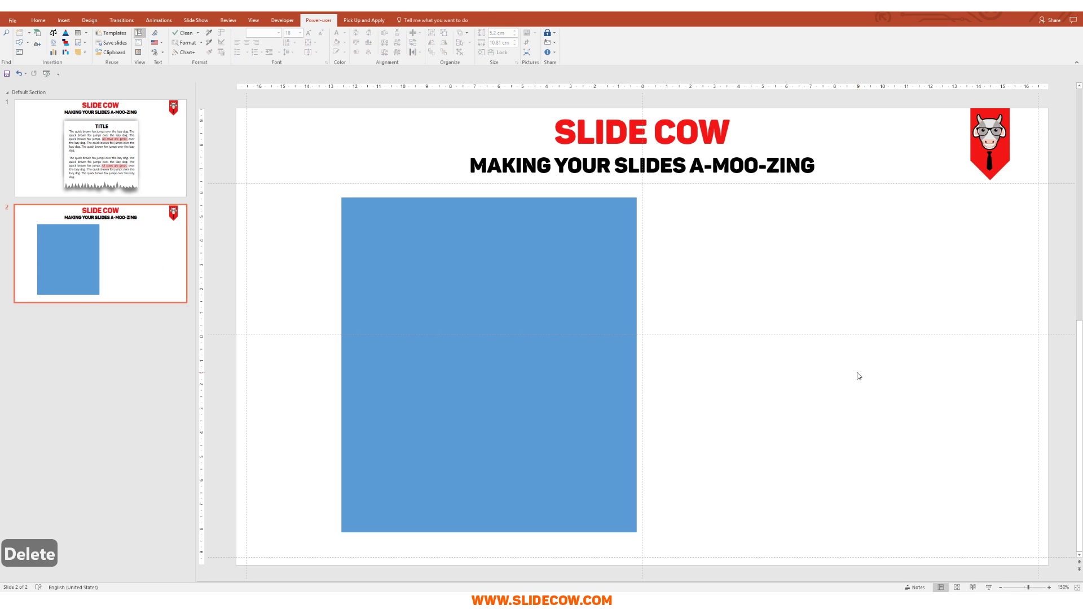
Draw a small outline-free isosceles triangle to the right of the rectangle
left_click(65, 21)
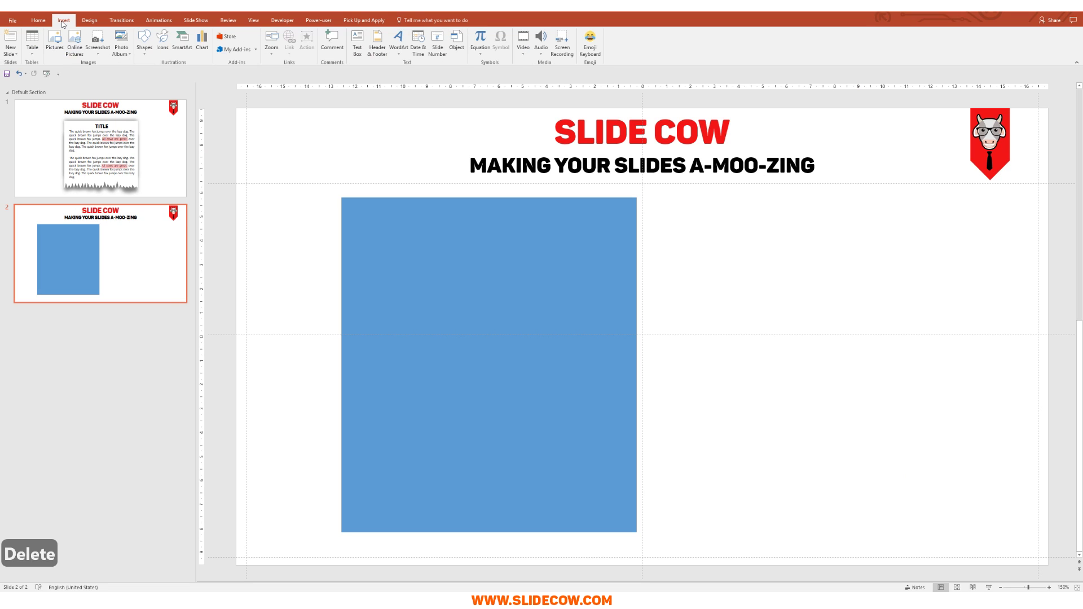
left_click(143, 40)
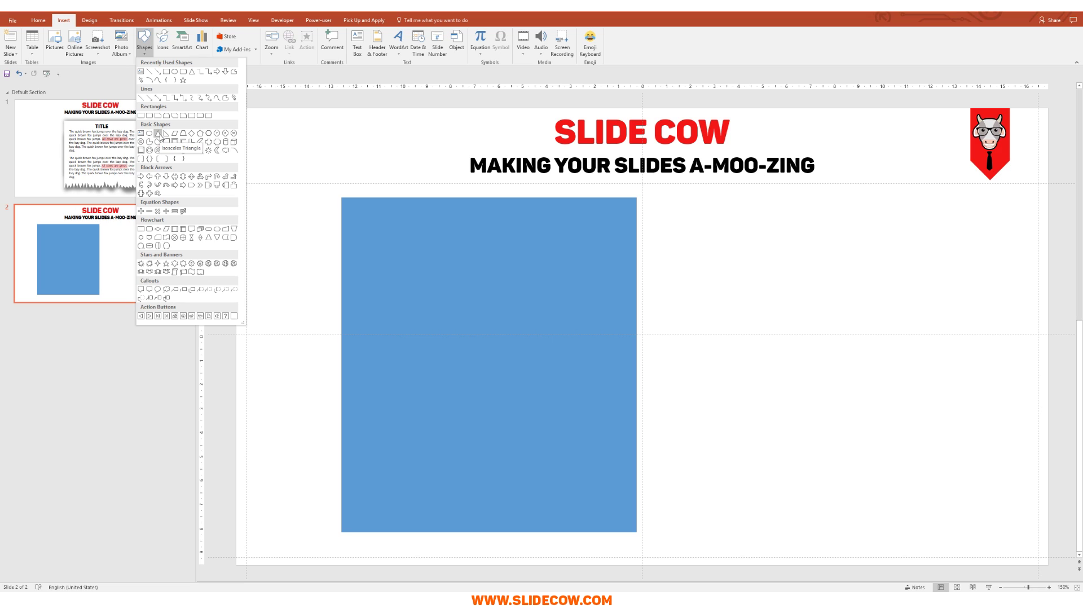
left_click(159, 134)
left_click_drag(723, 229, 741, 263)
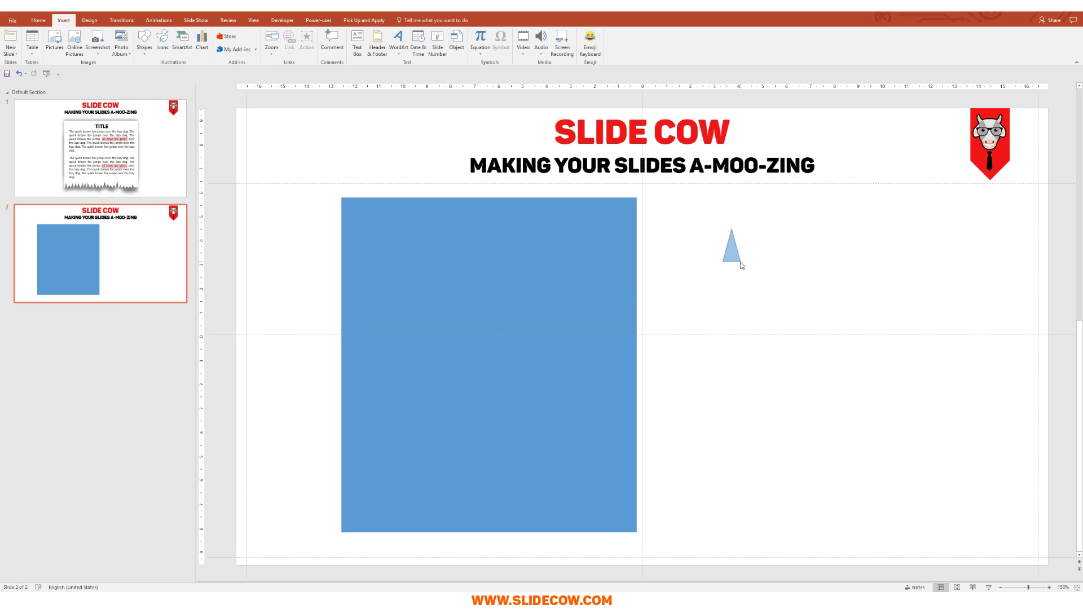
scroll(757, 249, "up", 5)
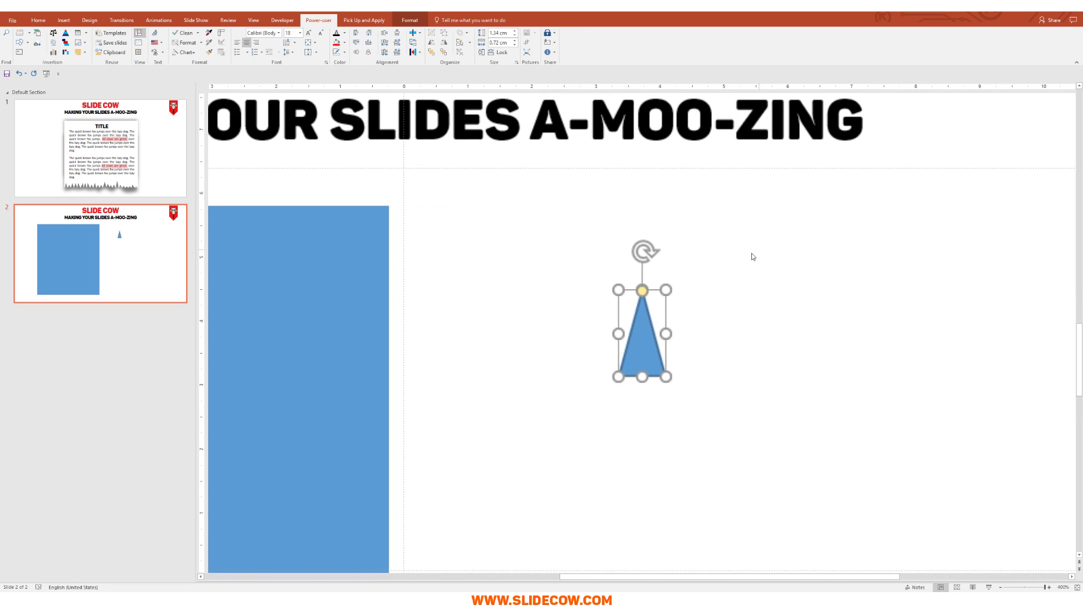
left_click(410, 20)
left_click(293, 46)
left_click(716, 357)
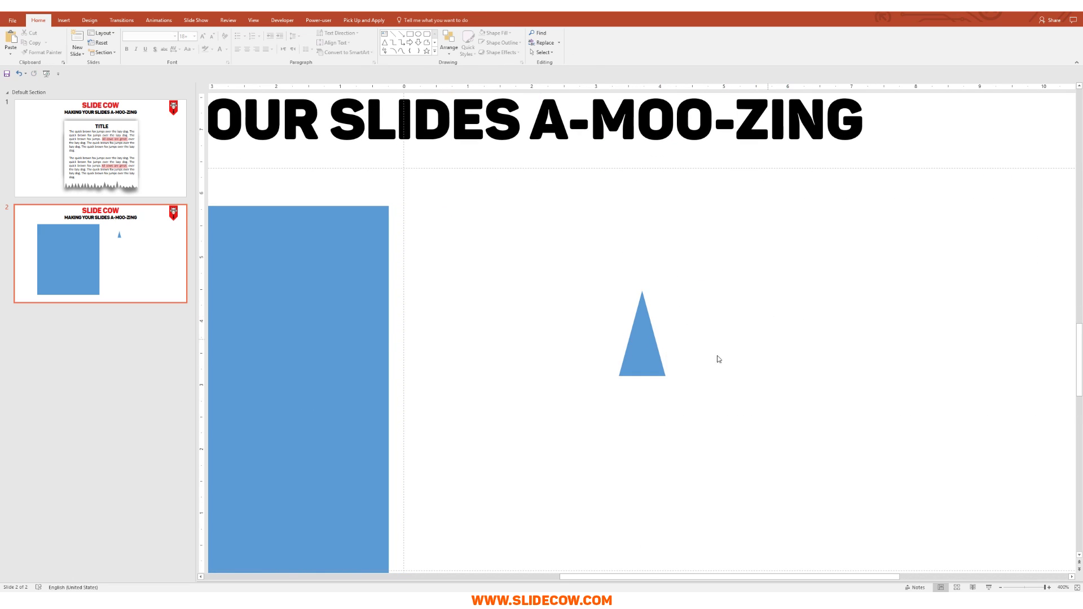
Duplicate the triangle with Ctrl+D into a row of 15 side-by-side triangles
left_click(652, 342)
key("ctrl+d")
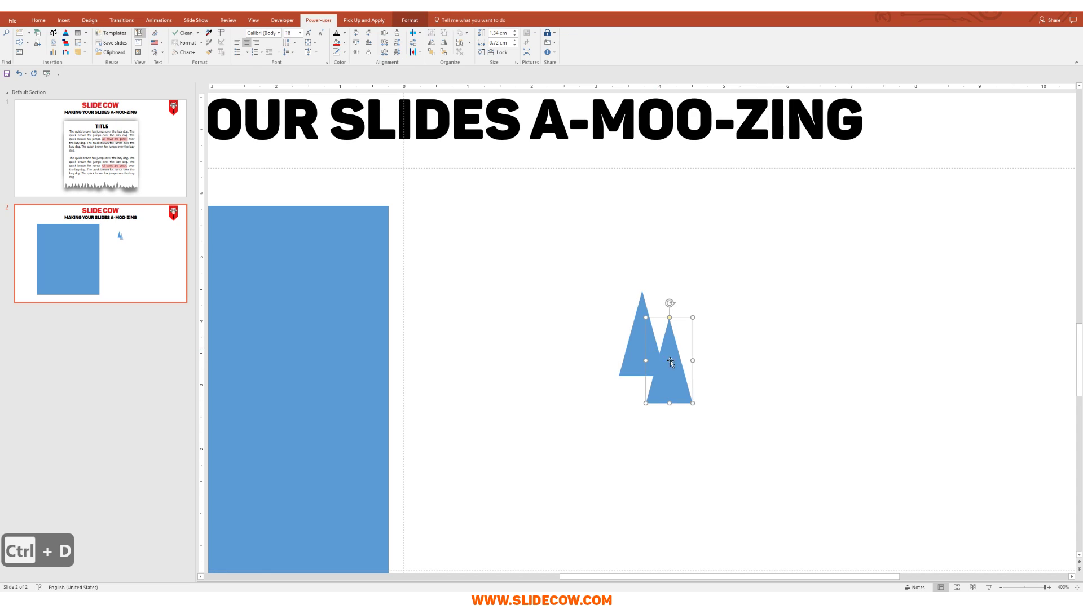
left_click_drag(671, 360, 693, 355)
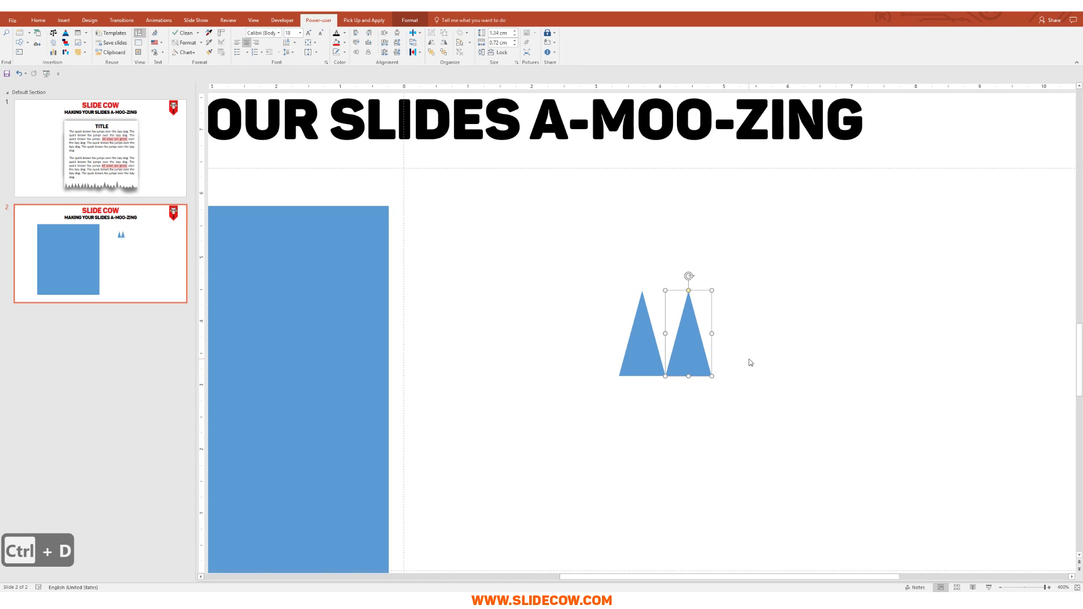
key("ctrl+d")
key("ctrl+d")
key("ctrl+d")
key("ctrl+d")
key("ctrl+d")
key("ctrl+d")
key("ctrl+d")
key("ctrl+d")
key("ctrl+d")
key("ctrl+d")
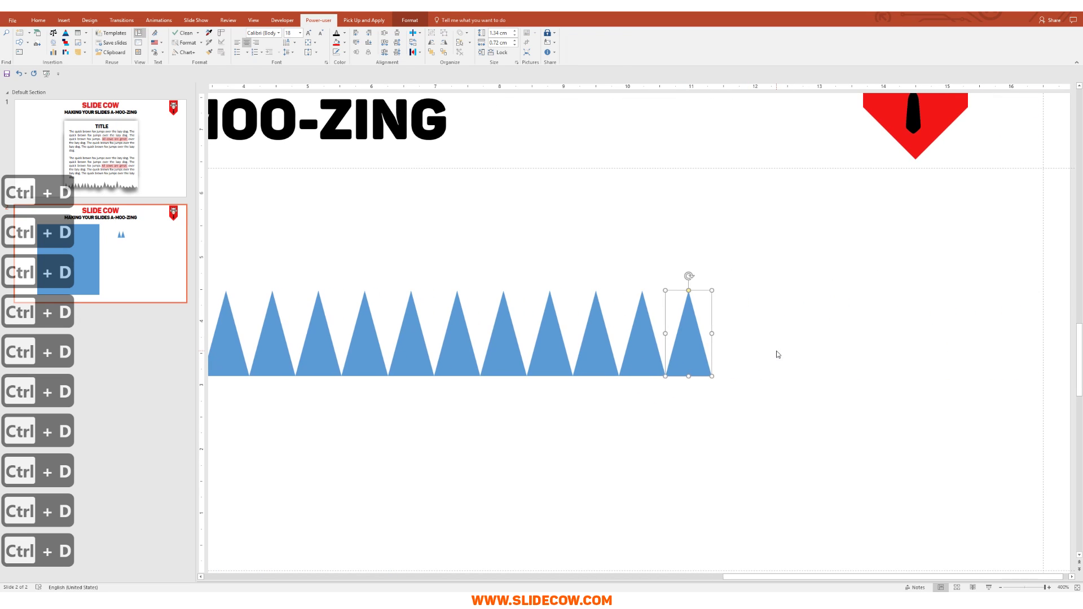
scroll(776, 351, "down", 10)
scroll(870, 390, "up", 7)
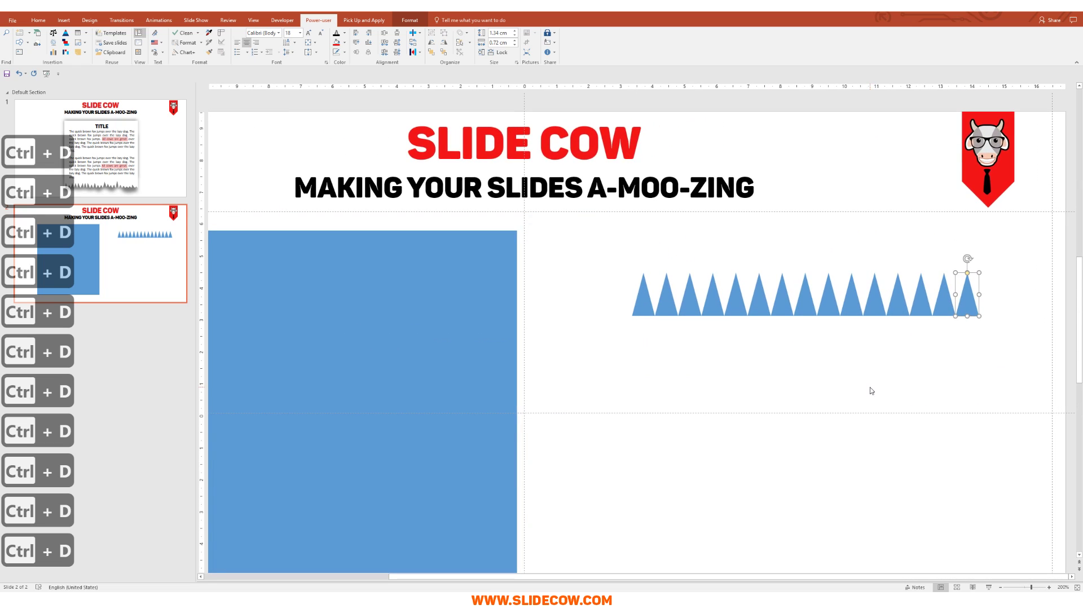
left_click(903, 398)
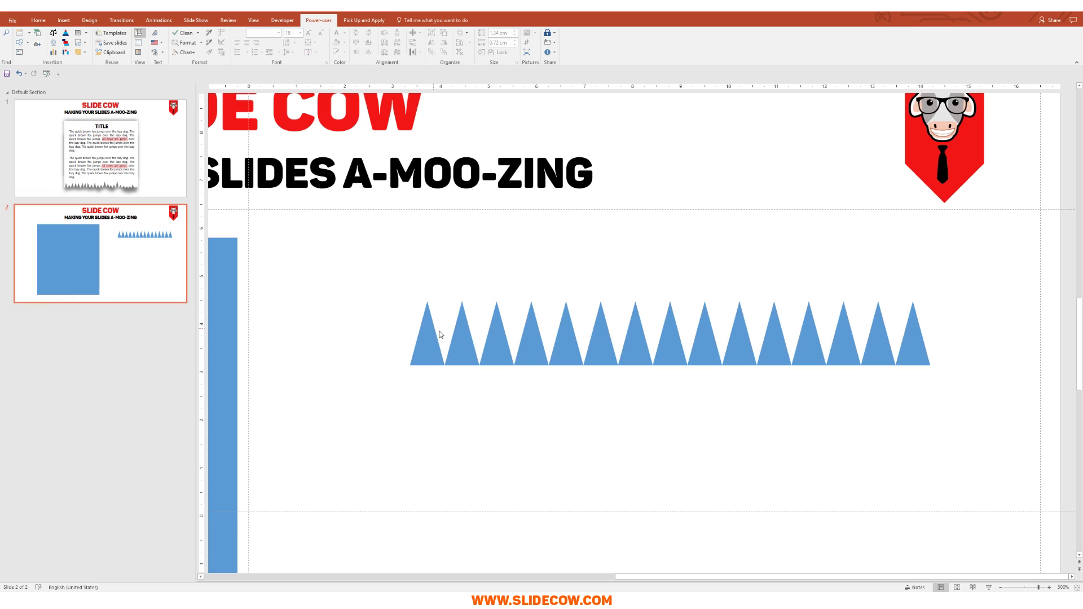
Vary the apex positions and heights of the first six triangles in the row
left_click(422, 332)
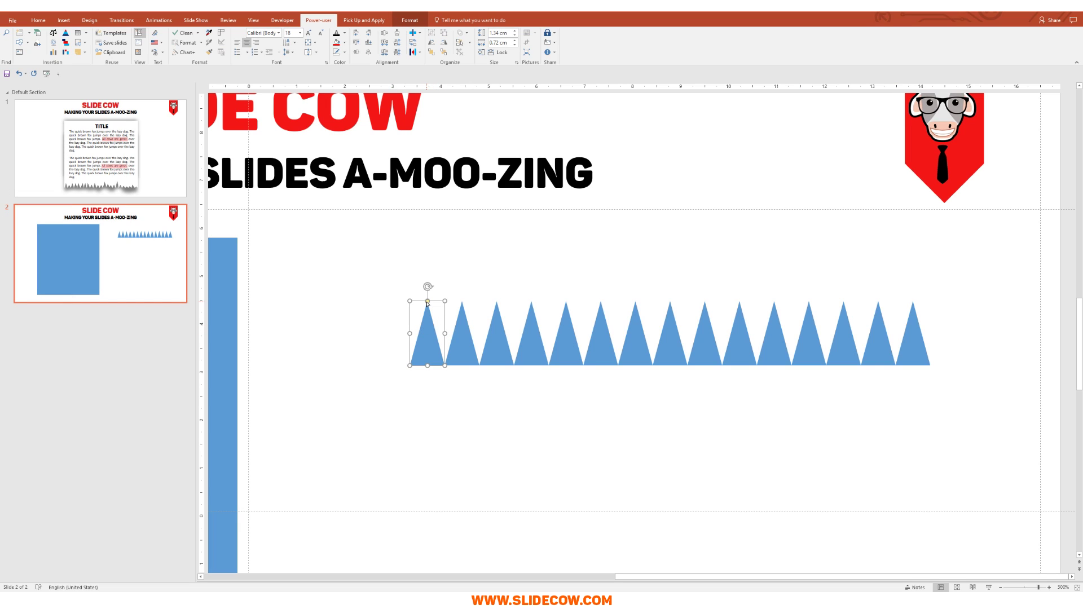
left_click_drag(427, 303, 514, 266)
left_click(468, 309)
left_click(505, 312)
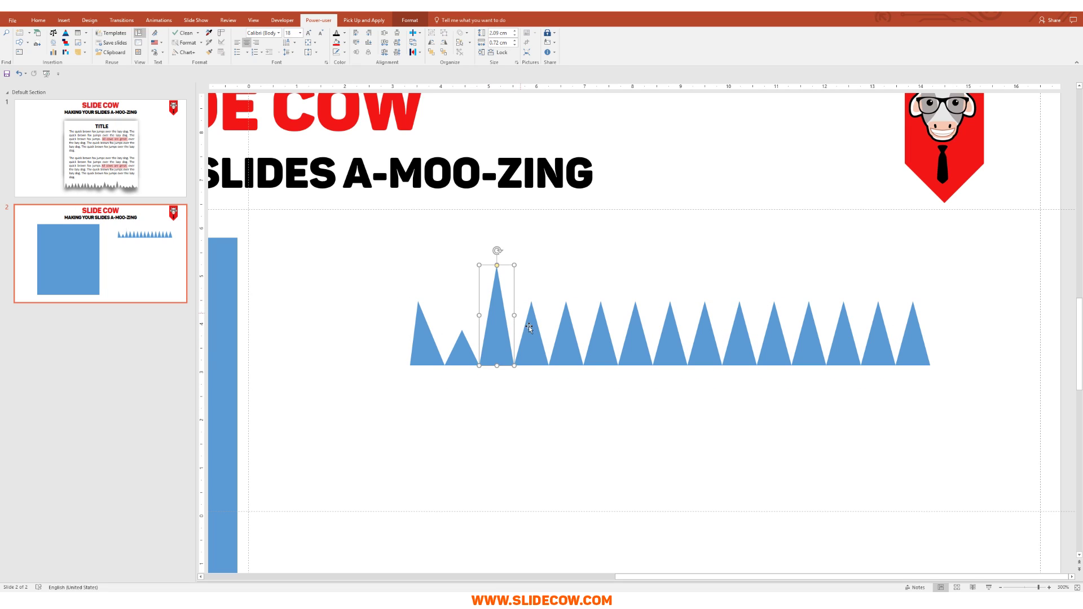
left_click(532, 332)
left_click_drag(549, 302, 575, 327)
left_click(564, 328)
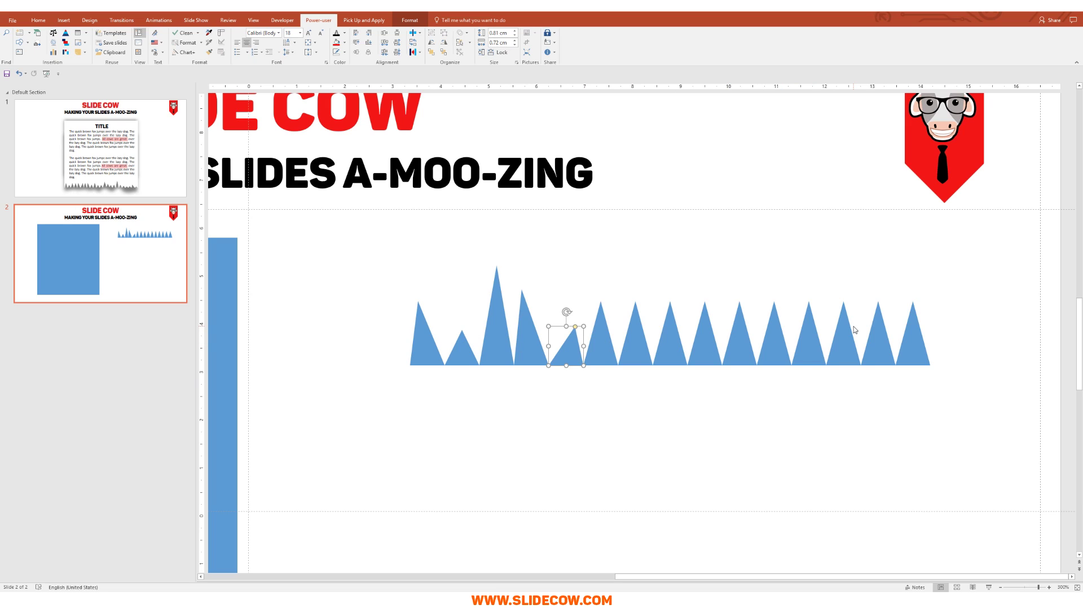
left_click_drag(603, 354, 689, 256)
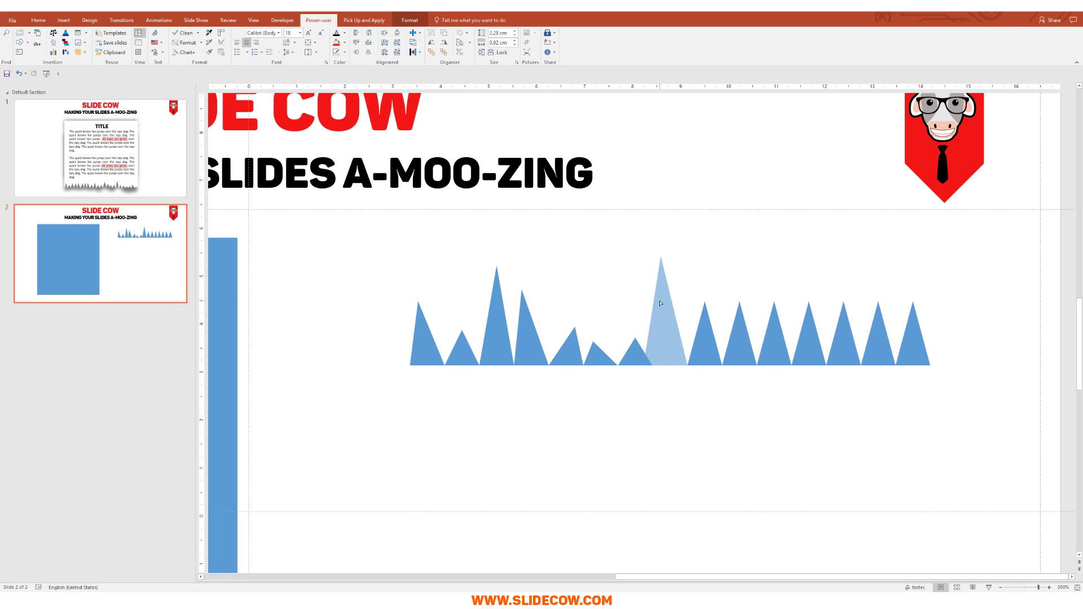
Shorten the next triangles and stretch one into a tall peak, undoing the final resize
left_click(706, 302)
left_click(739, 305)
left_click_drag(740, 302, 744, 335)
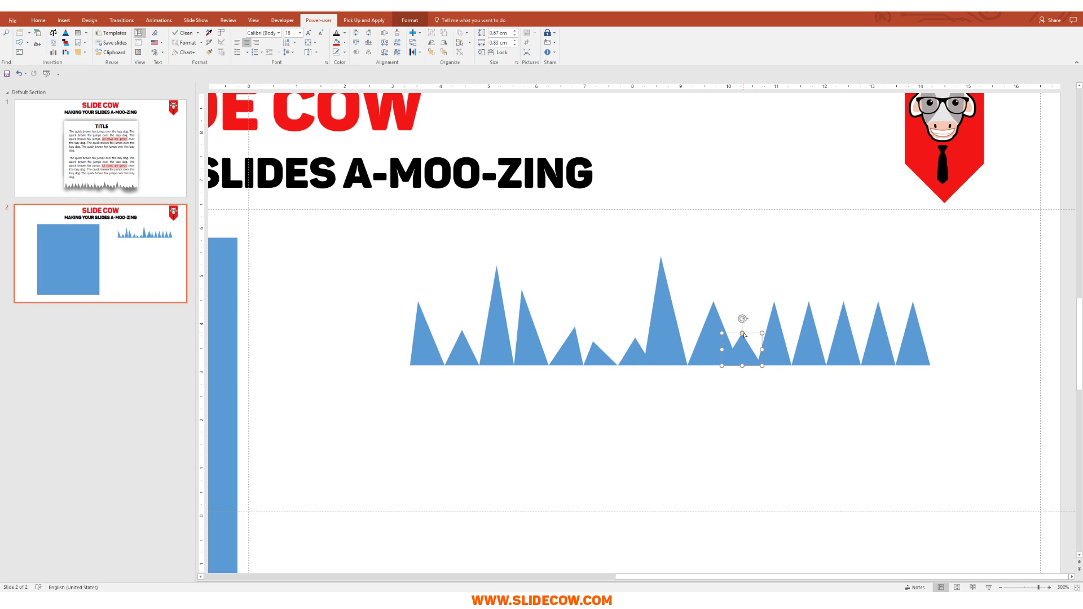
left_click(774, 339)
left_click_drag(774, 302, 865, 268)
left_click(810, 338)
left_click(846, 339)
left_click_drag(897, 305, 879, 321)
left_click(803, 419)
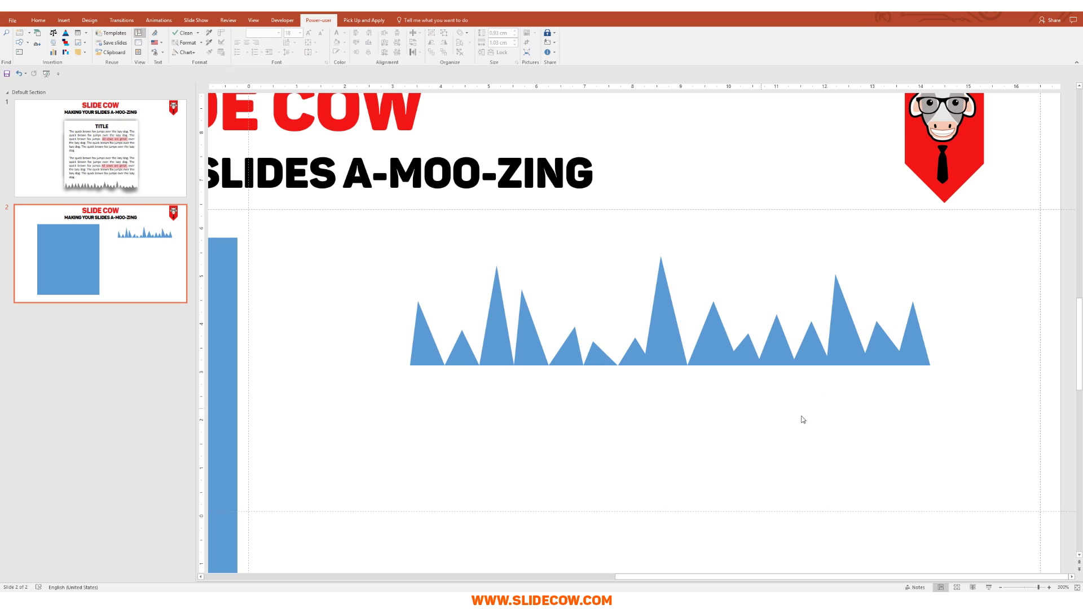
key("ctrl+z")
key("ctrl+z")
key("ctrl+z")
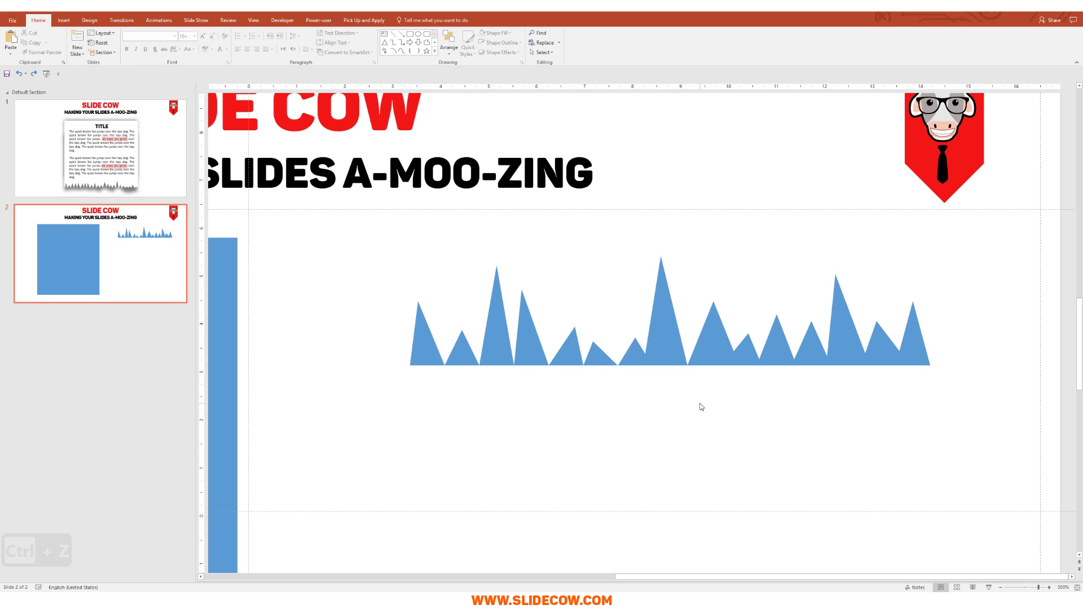
Draw a 10.85 cm wide rectangle directly beneath the triangle row
left_click(64, 20)
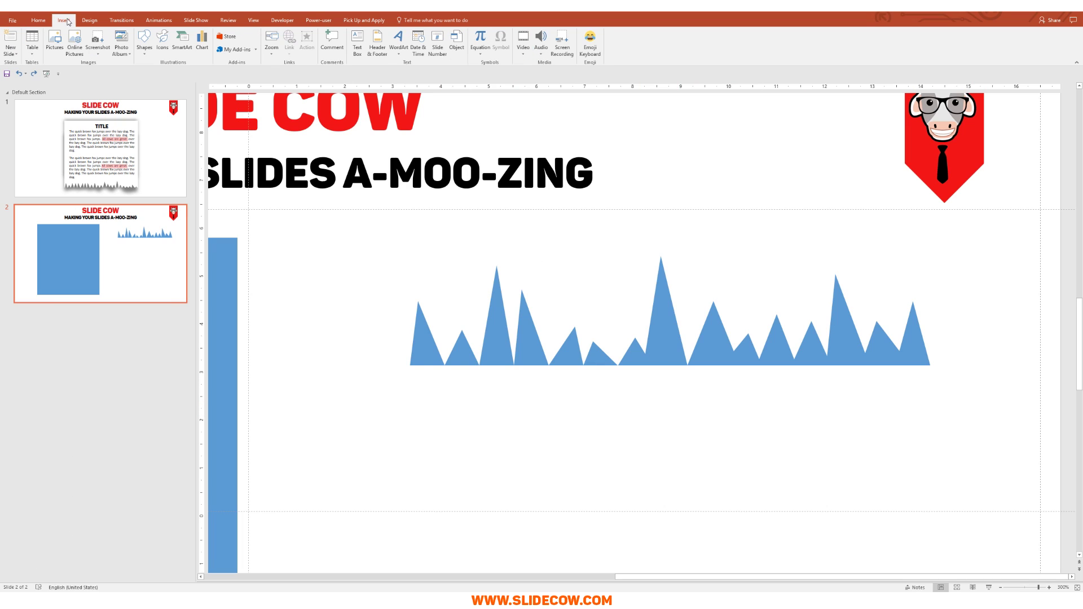
left_click(144, 41)
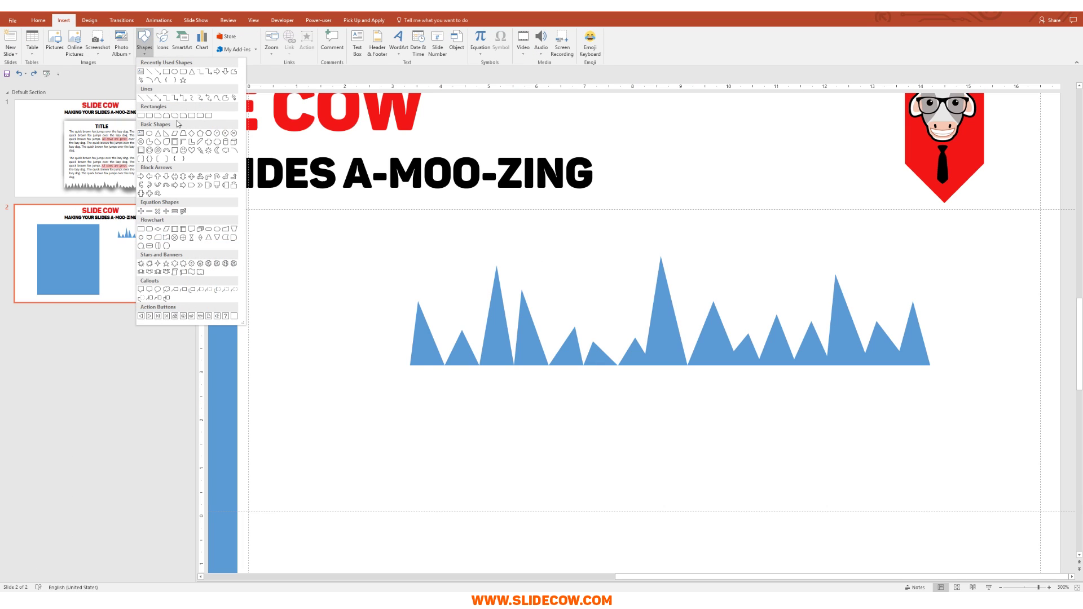
left_click(141, 116)
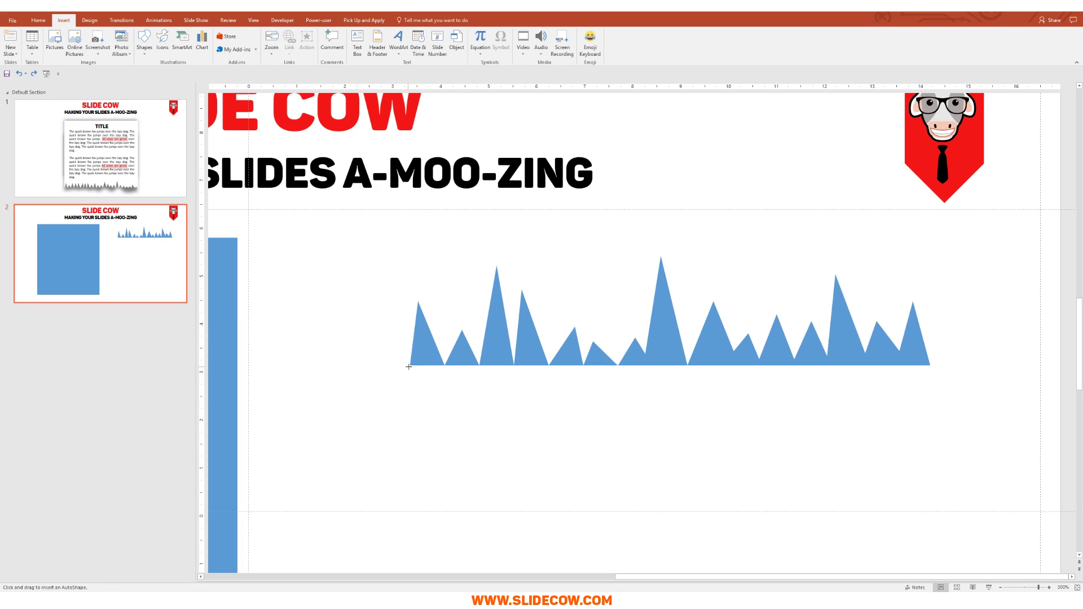
left_click_drag(409, 366, 931, 432)
left_click(410, 20)
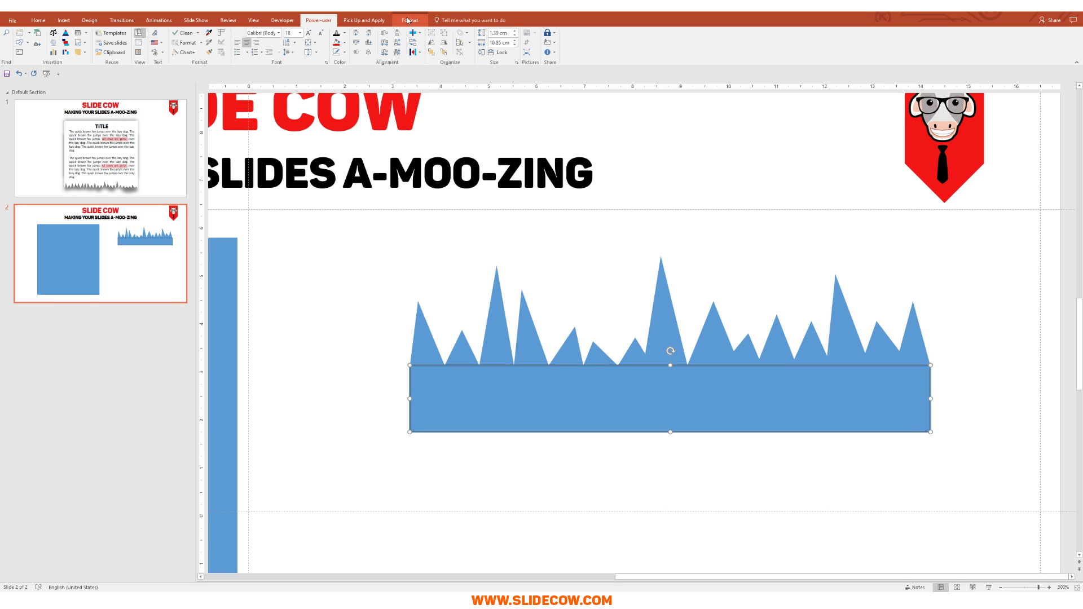
Remove the base rectangle's outline and union it with all triangles into one jagged shape
left_click(305, 43)
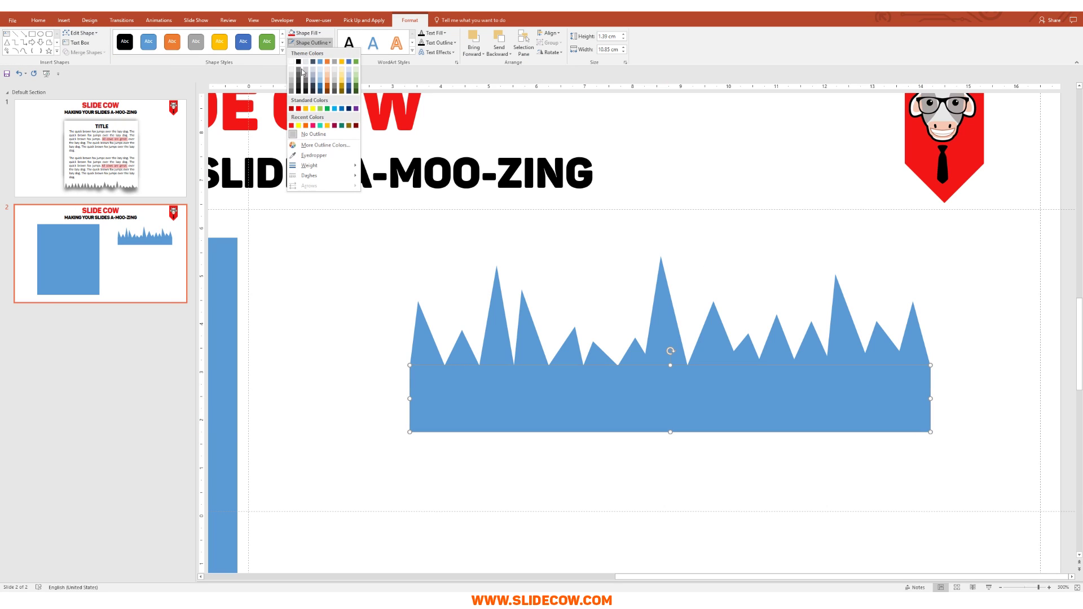
left_click(316, 135)
left_click_drag(350, 256, 1040, 509)
left_click(668, 307, "shift")
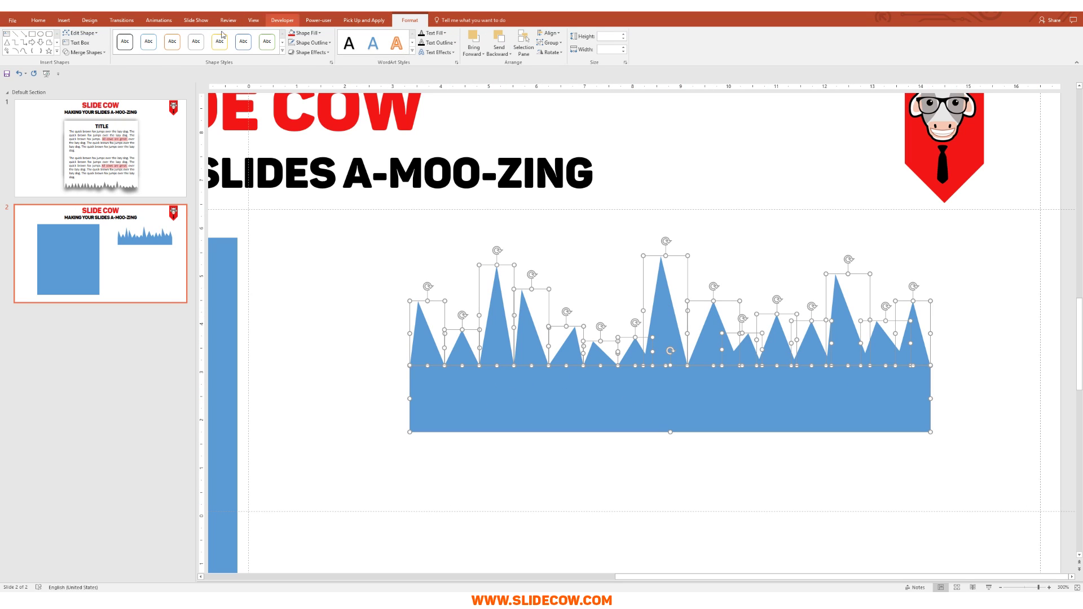
left_click(84, 52)
left_click(79, 64)
left_click(748, 549)
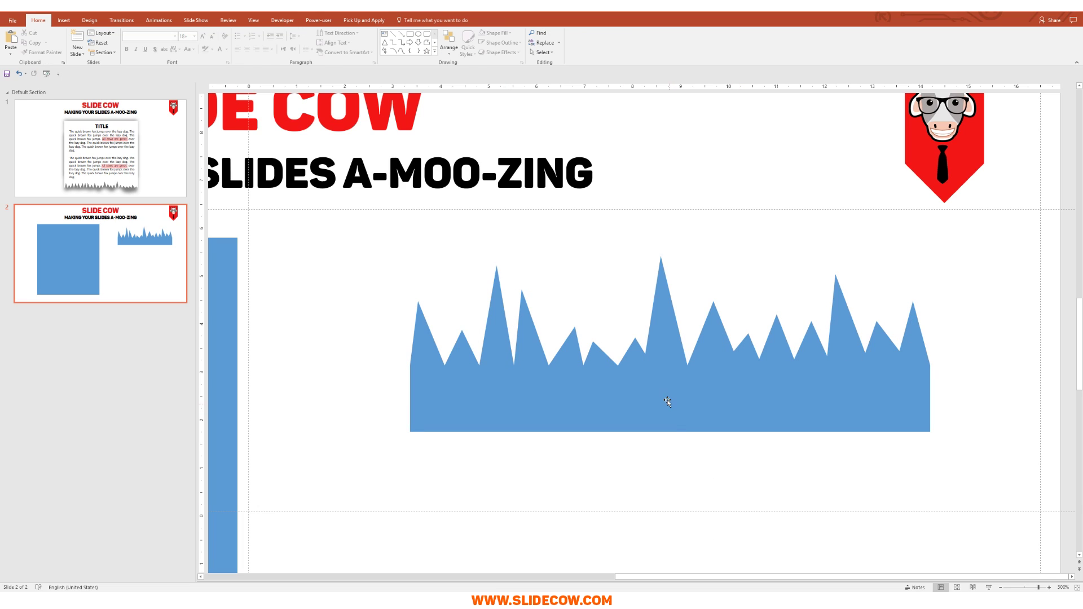
left_click_drag(668, 402, 638, 422)
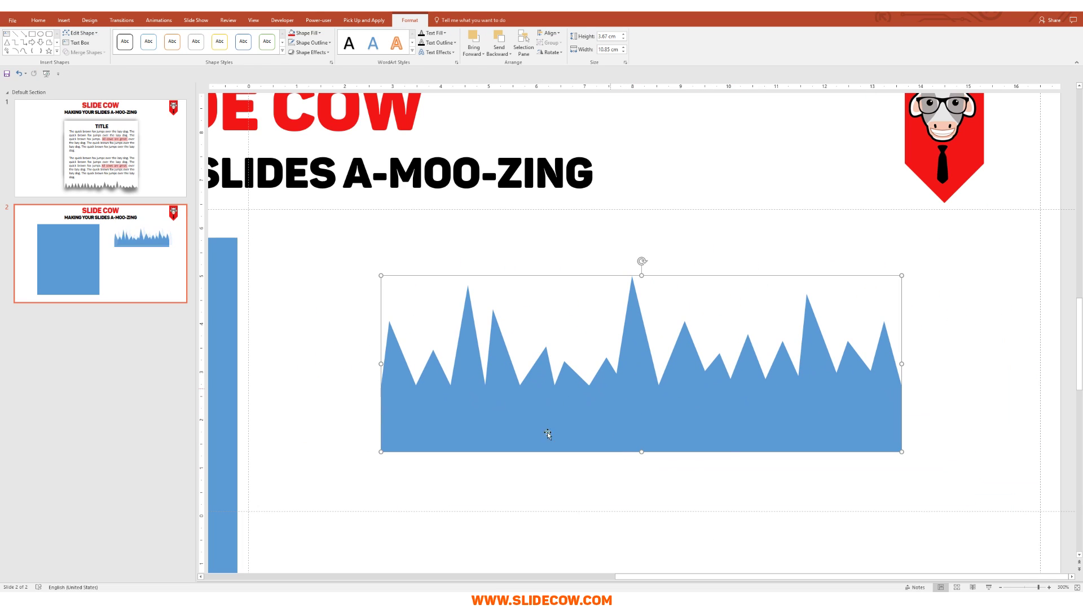
Fill the merged jagged shape gold and move it onto the blue rectangle's bottom
left_click(319, 34)
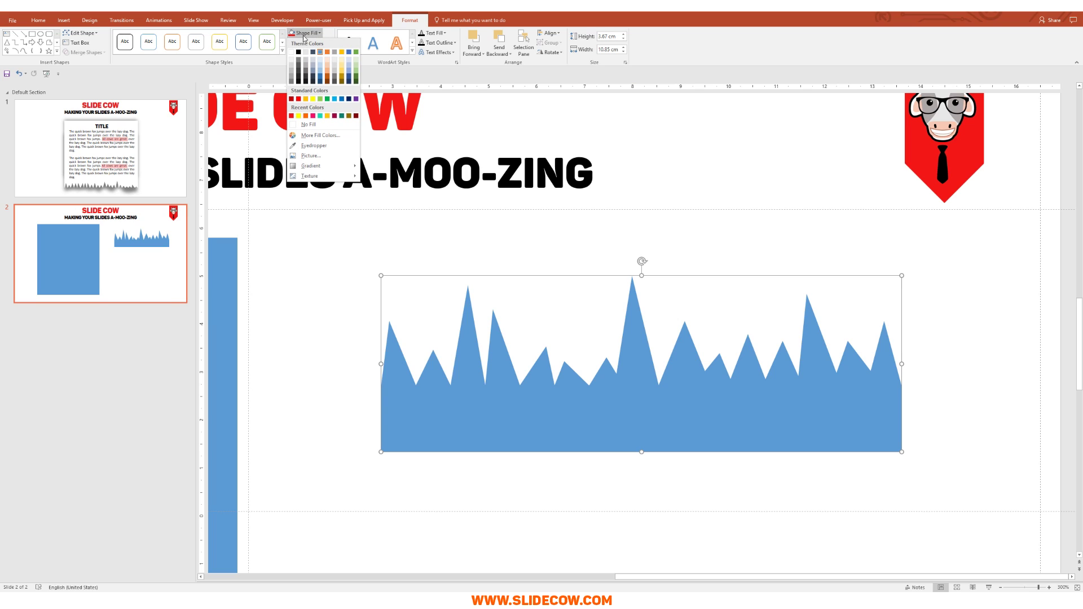
left_click(307, 99)
scroll(716, 482, "down", 5)
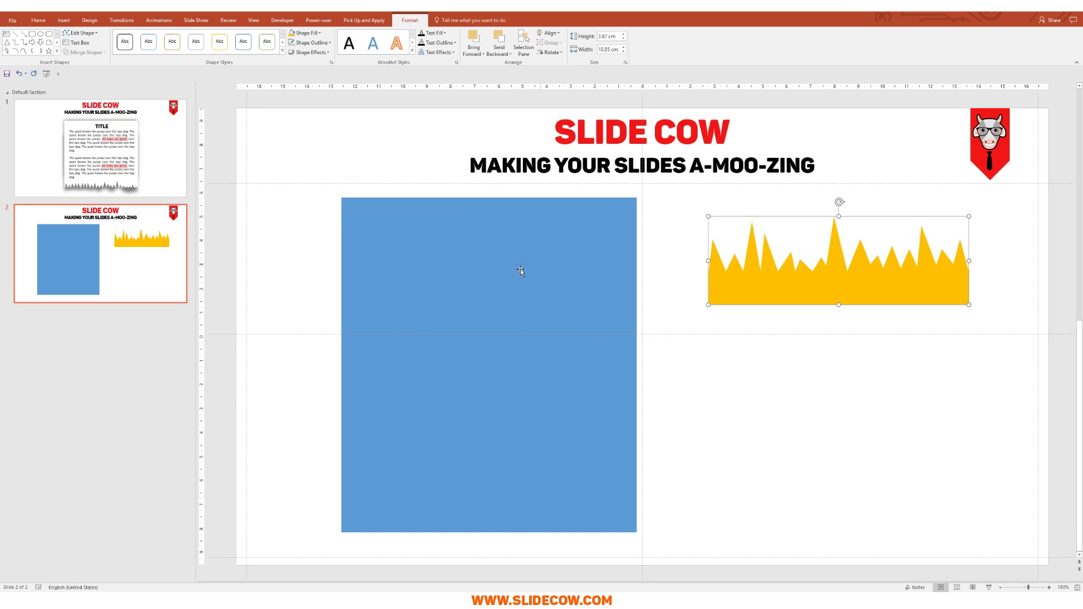
left_click(845, 416)
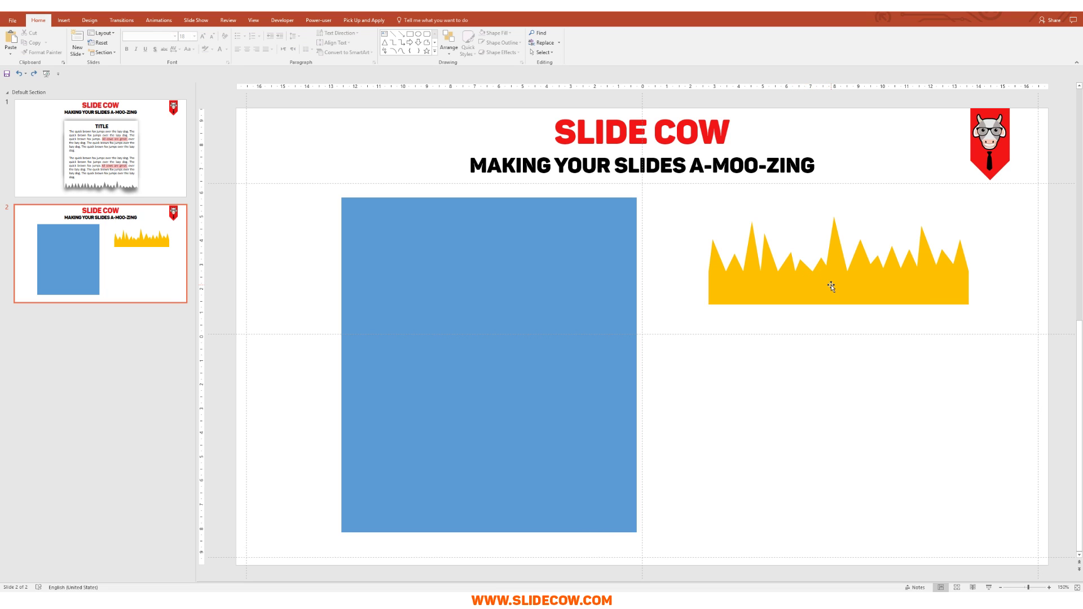
left_click_drag(831, 287, 464, 513)
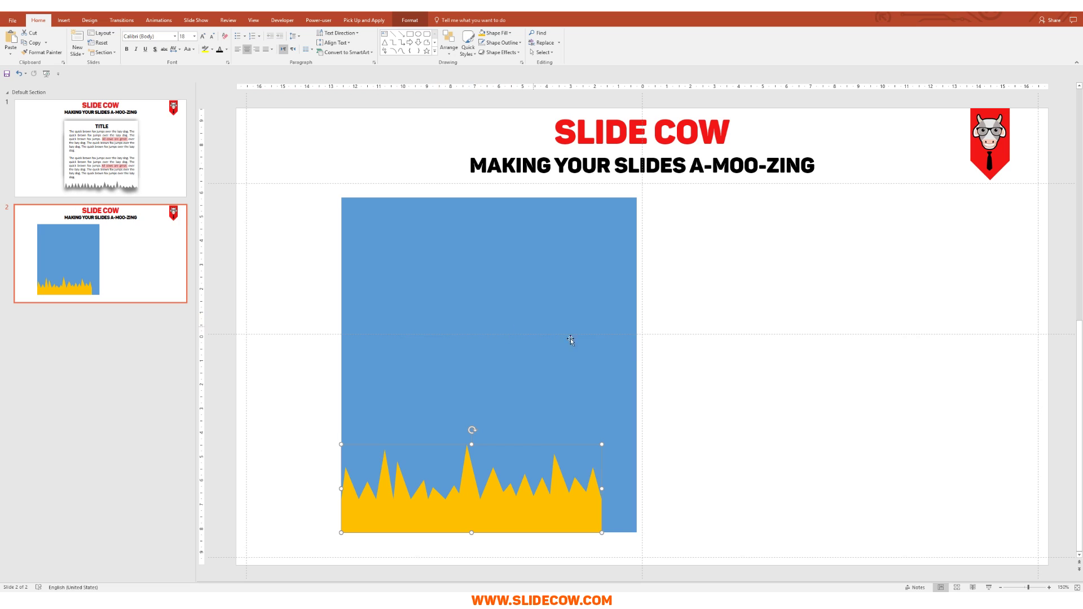
Try taller, shorter and wider gold shapes, undoing each, then narrow it to about half width
left_click(669, 402)
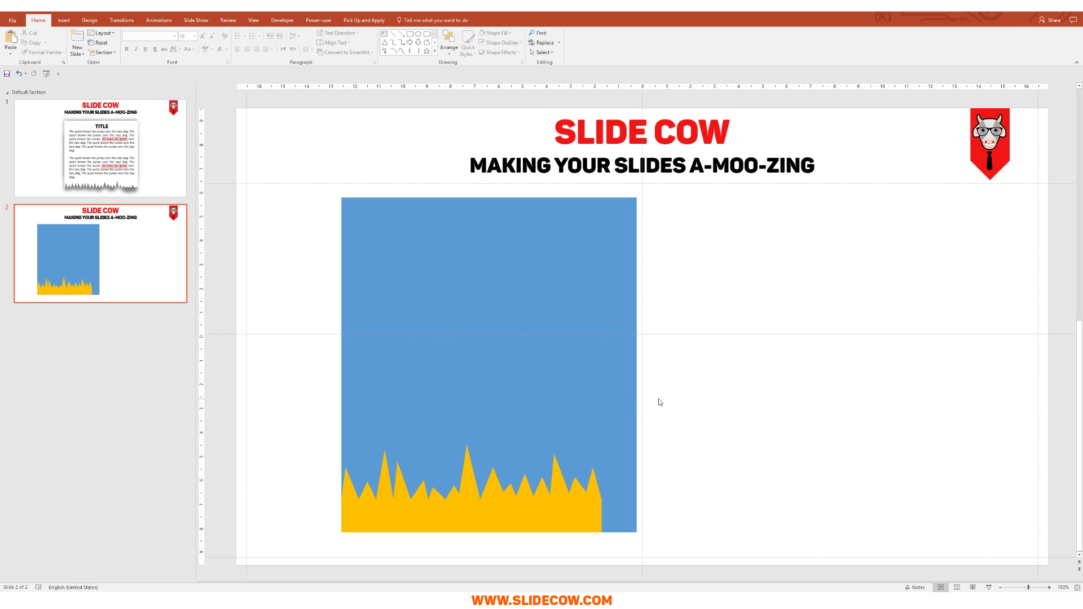
left_click(573, 509)
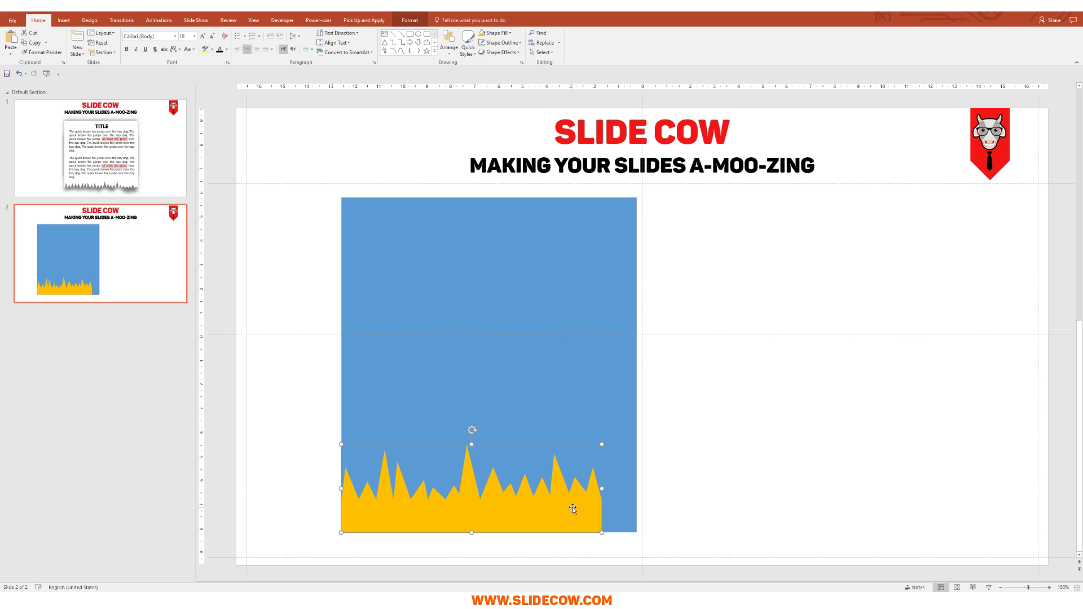
left_click_drag(473, 443, 472, 366)
key("ctrl+z")
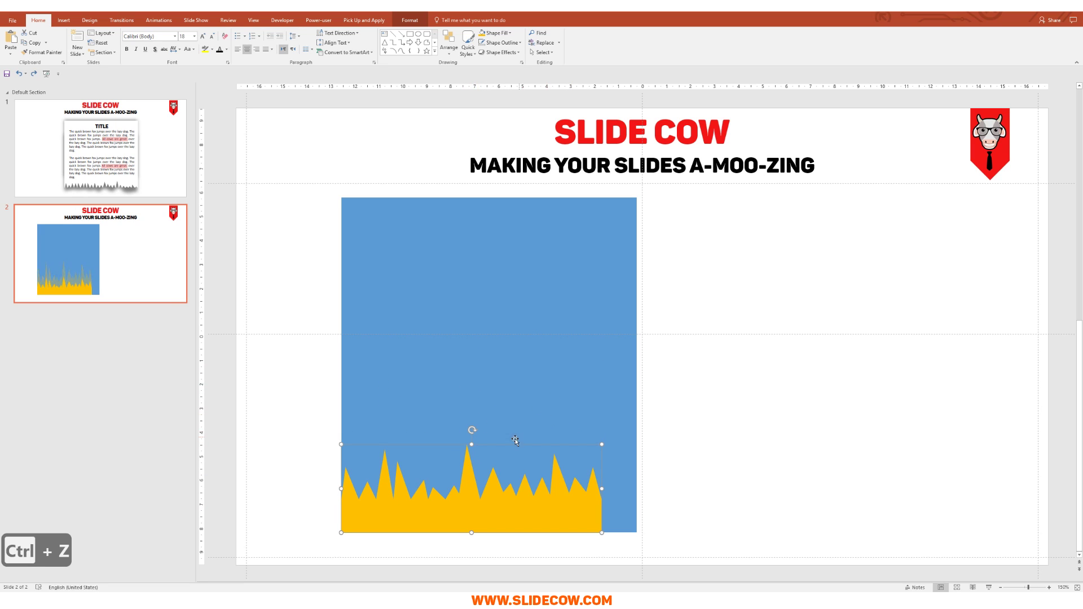
left_click_drag(473, 444, 476, 494)
key("ctrl+z")
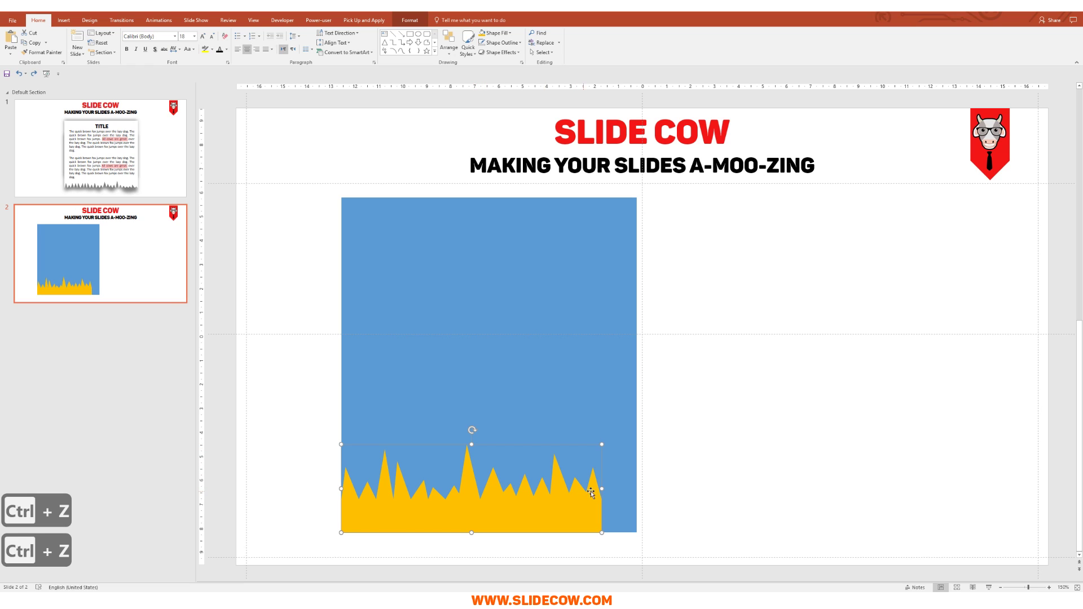
left_click_drag(603, 490, 637, 489)
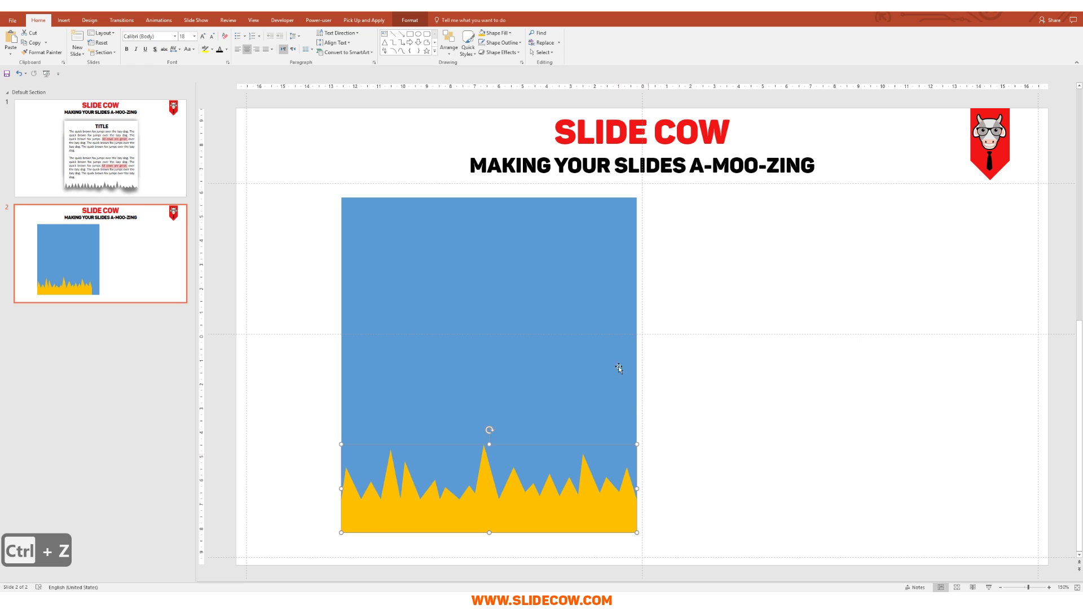
key("ctrl+z")
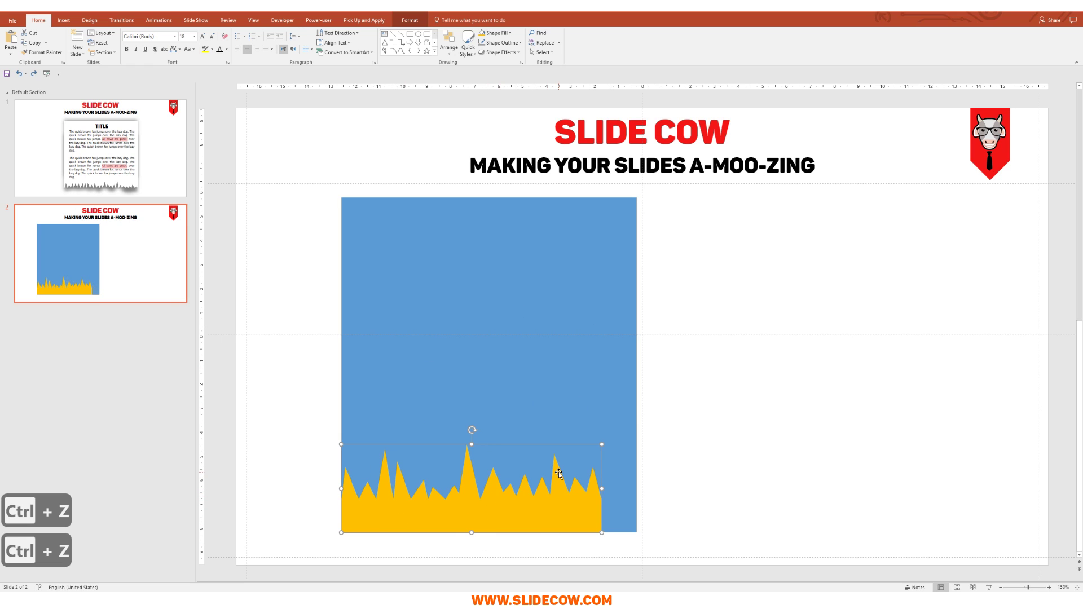
left_click(105, 184)
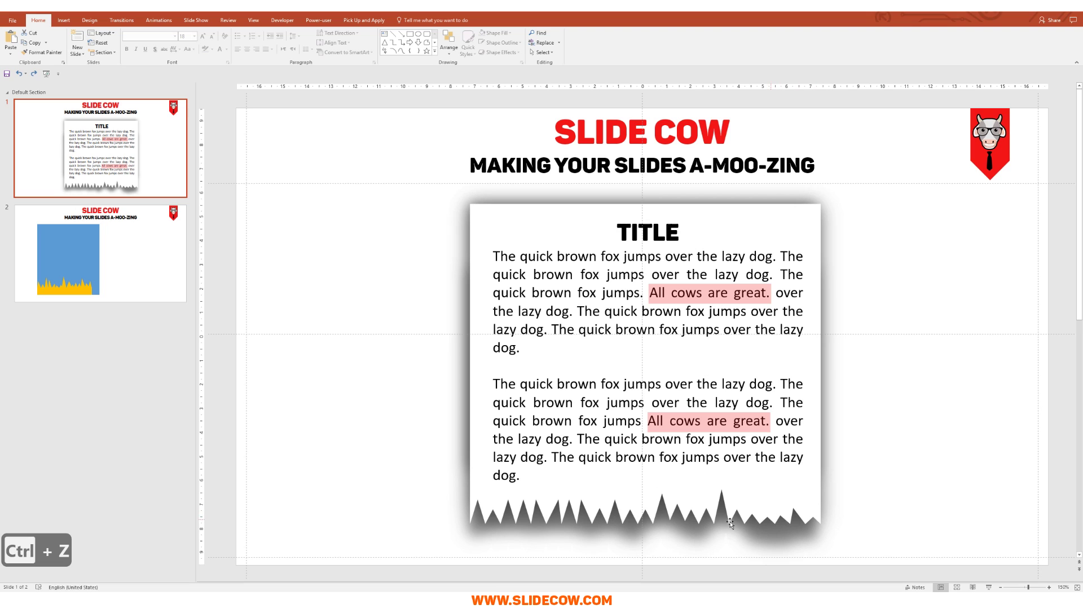
left_click(153, 271)
left_click(564, 499)
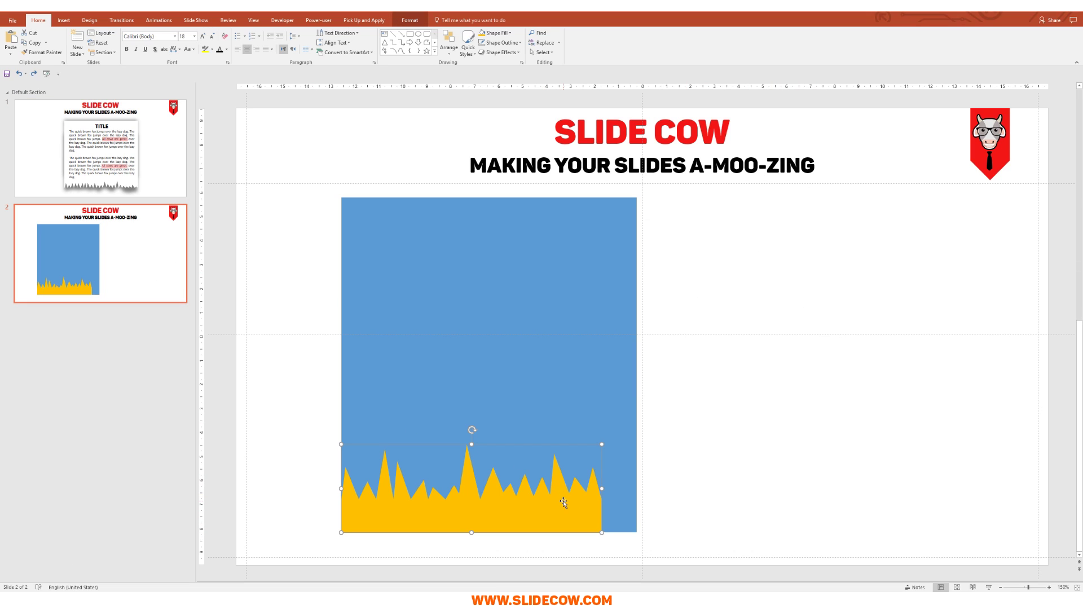
left_click_drag(595, 489, 480, 497)
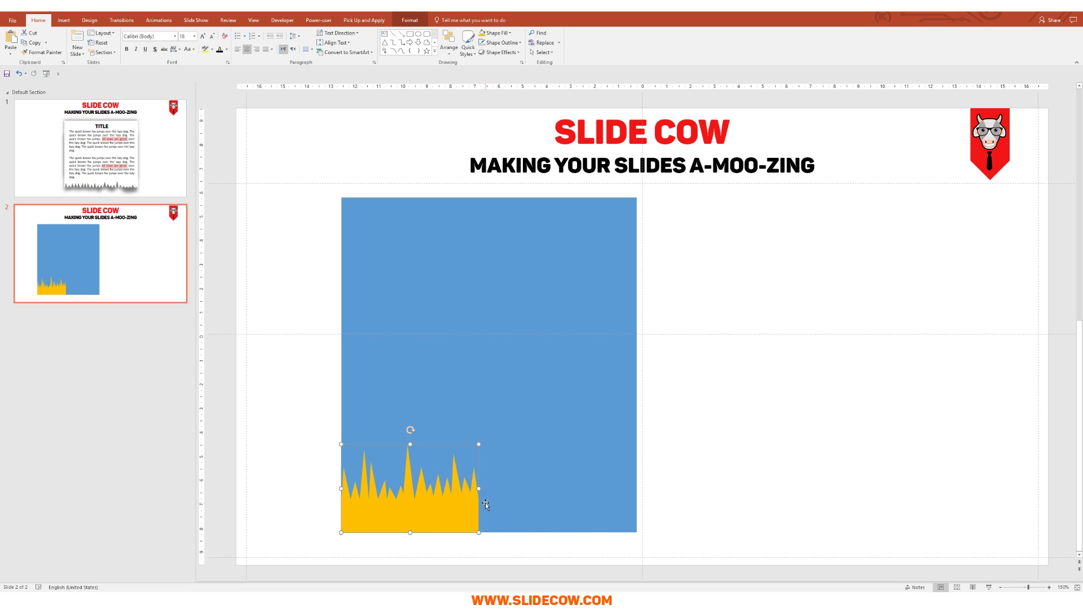
Duplicate and widen the gold half, union both into a 12.31 cm strip, then flatten it
left_click_drag(378, 517, 513, 511)
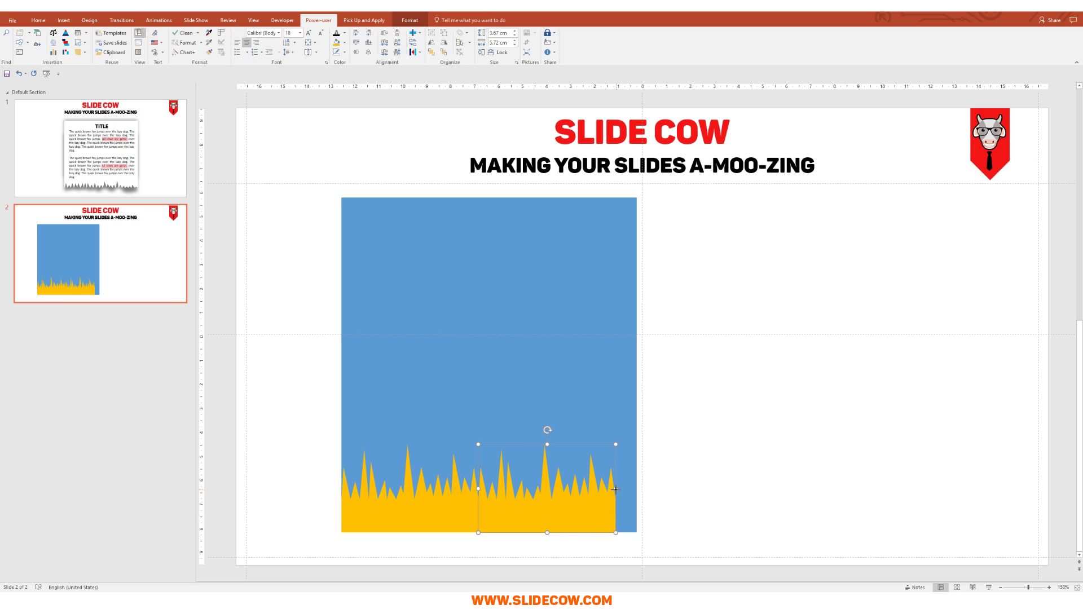
left_click_drag(615, 489, 637, 489)
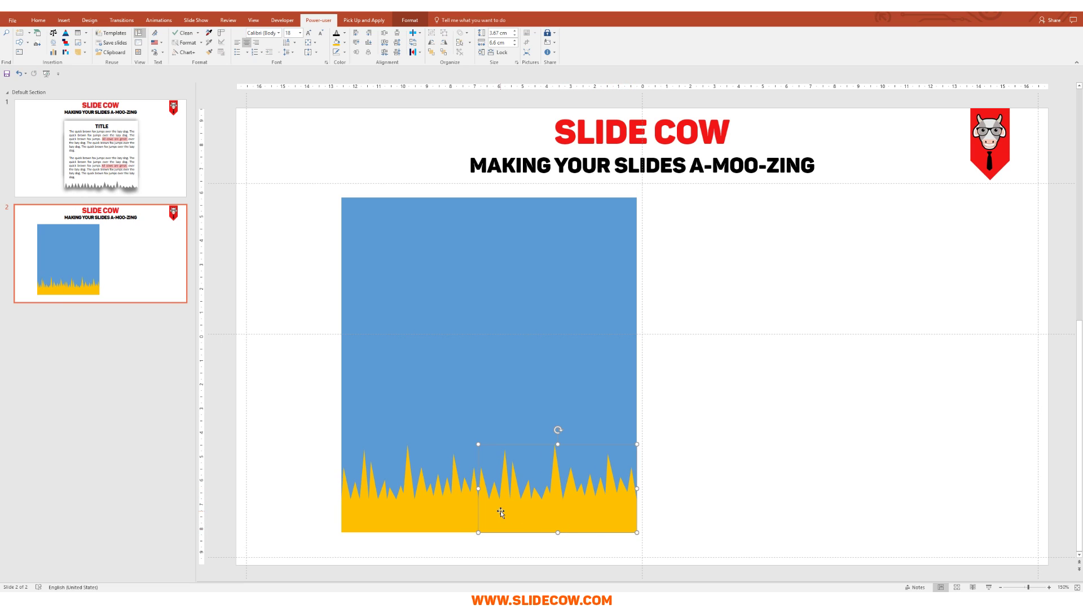
left_click(439, 513, "shift")
double_click(587, 514)
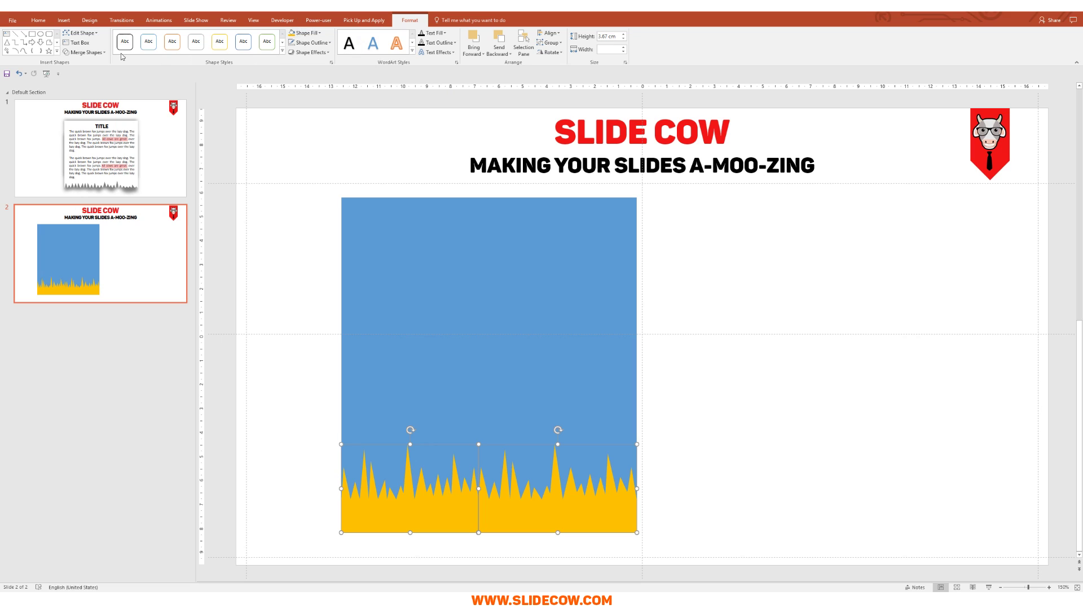
left_click(85, 52)
left_click(79, 63)
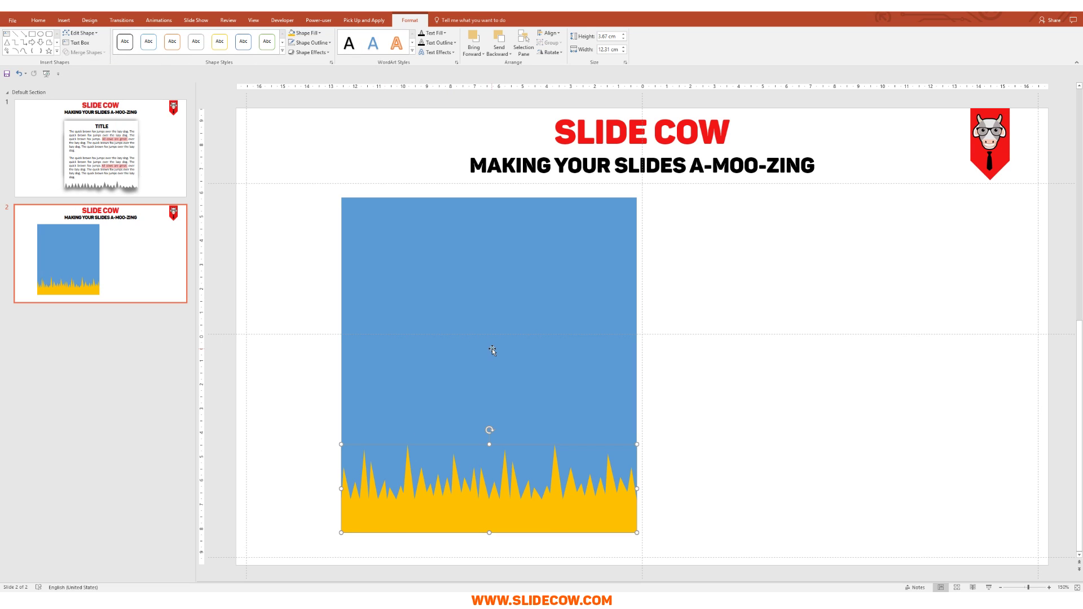
left_click_drag(490, 445, 478, 492)
left_click(683, 569)
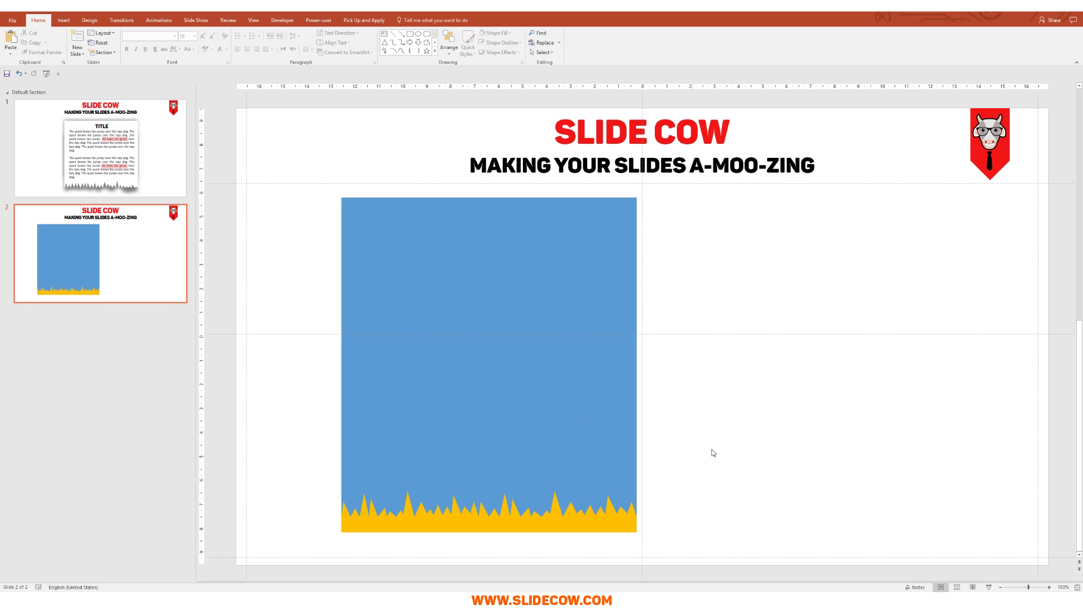
Select the blue rectangle and gold grass strip, then Merge Shapes > Subtract the strip
left_click(527, 305)
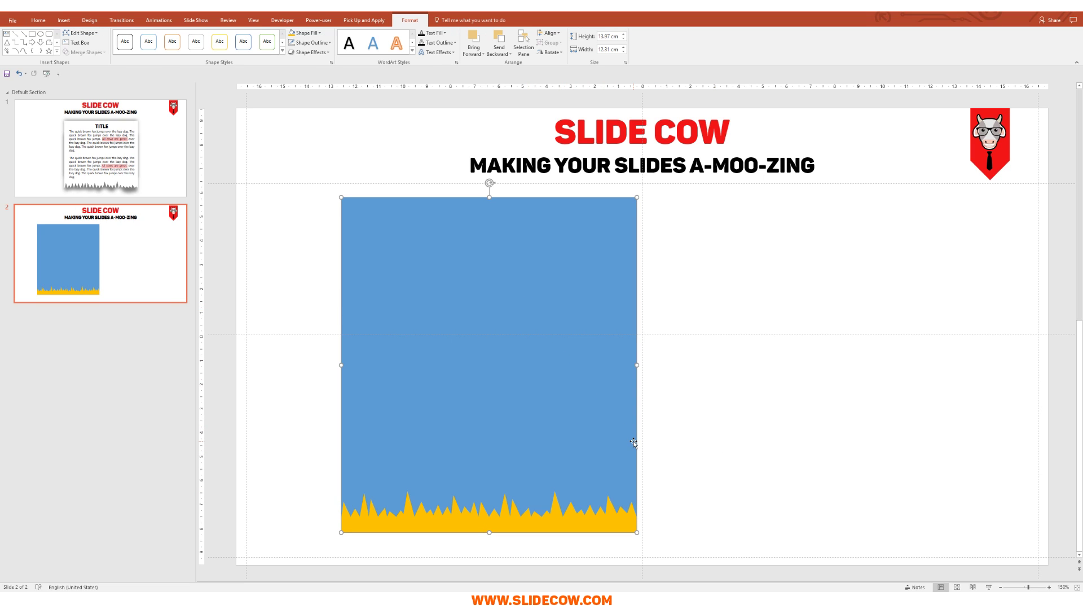
left_click(499, 517, "shift")
left_click(100, 53)
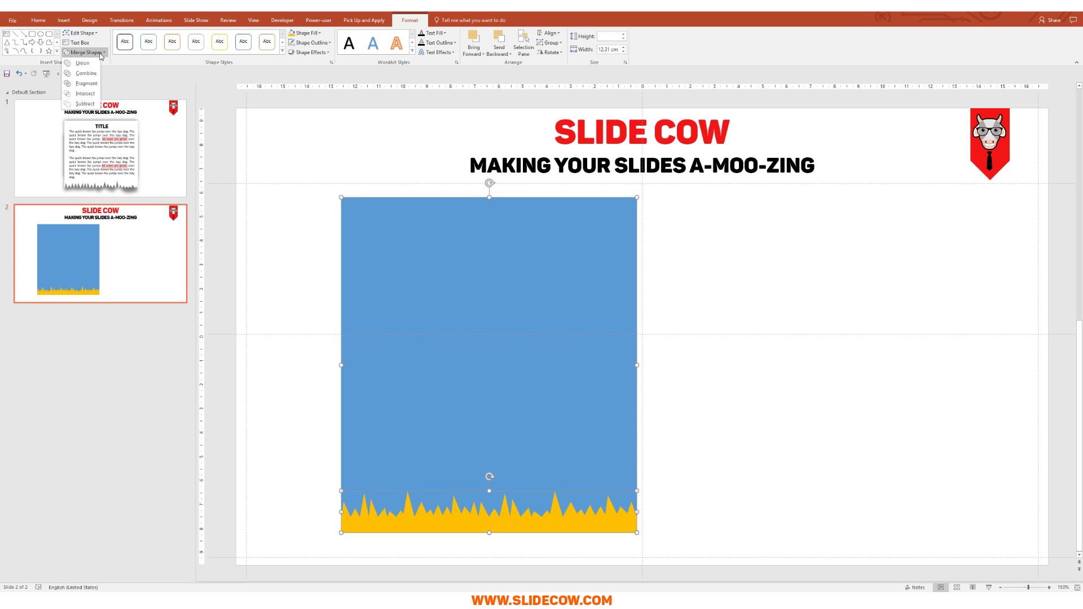
left_click(85, 103)
left_click(760, 364)
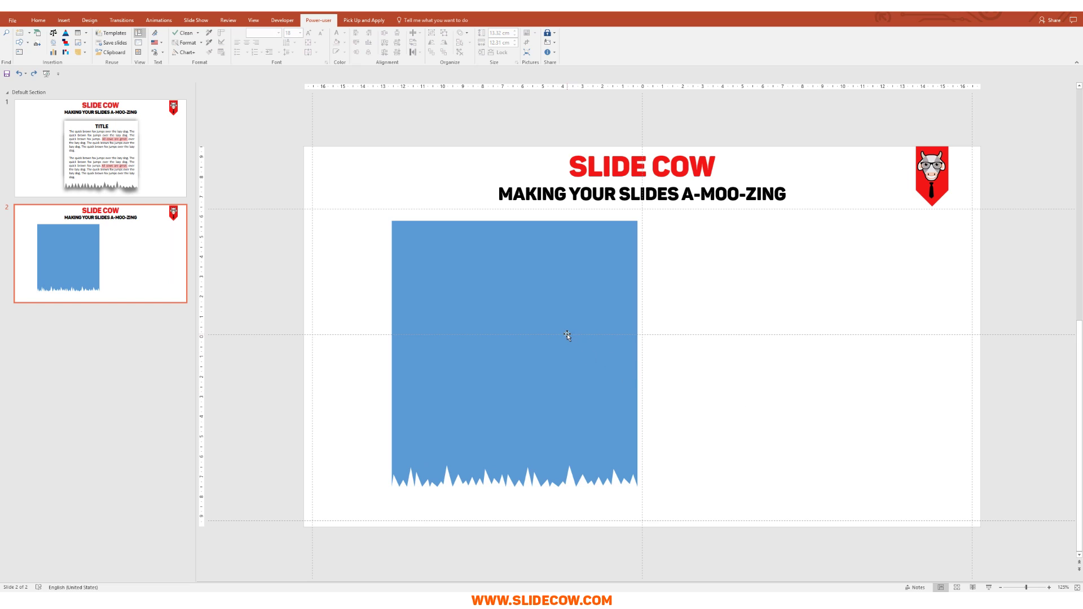
Make the torn-edge shape white with a light grey outline, move it right, and copy it left
left_click(567, 335)
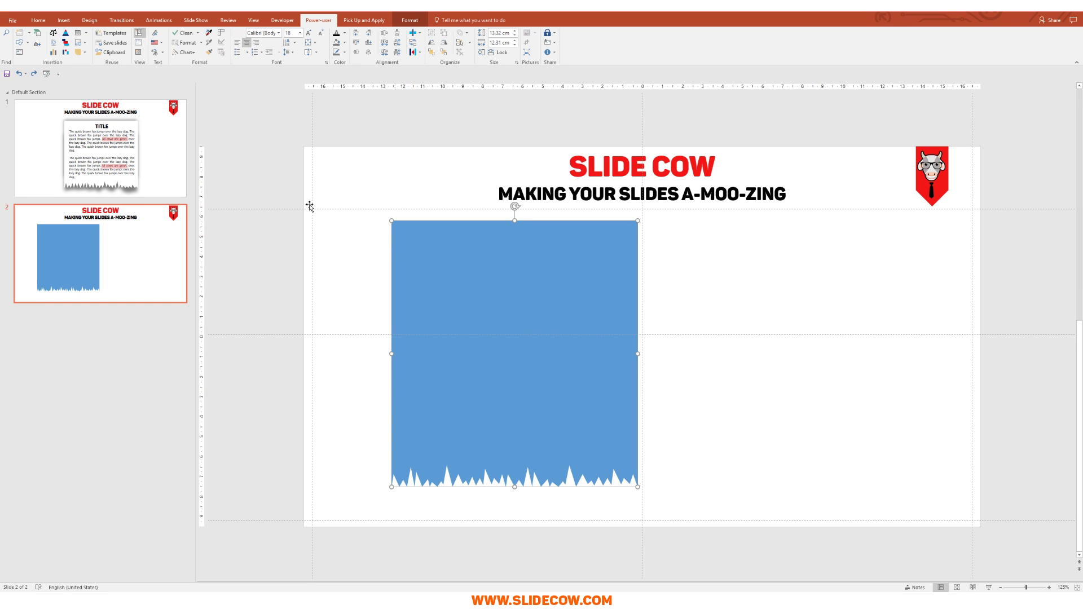
left_click(405, 22)
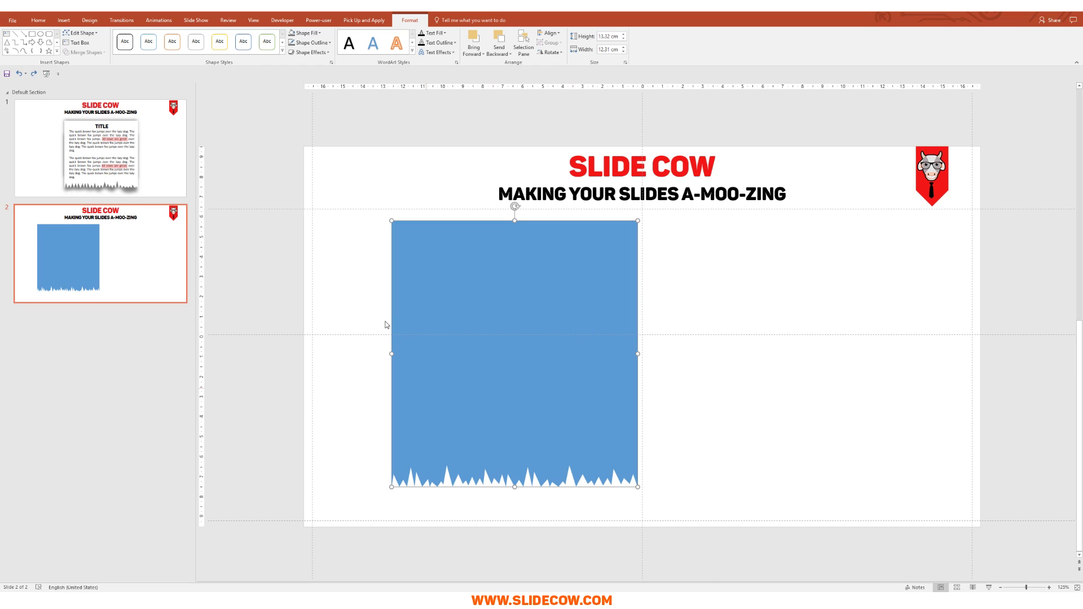
left_click(319, 33)
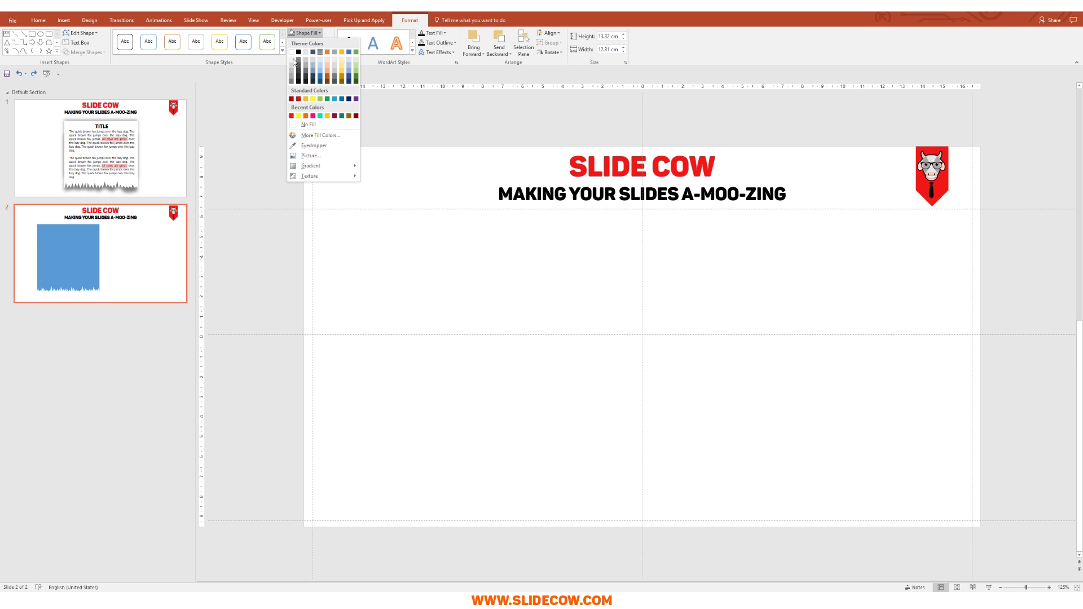
left_click(293, 52)
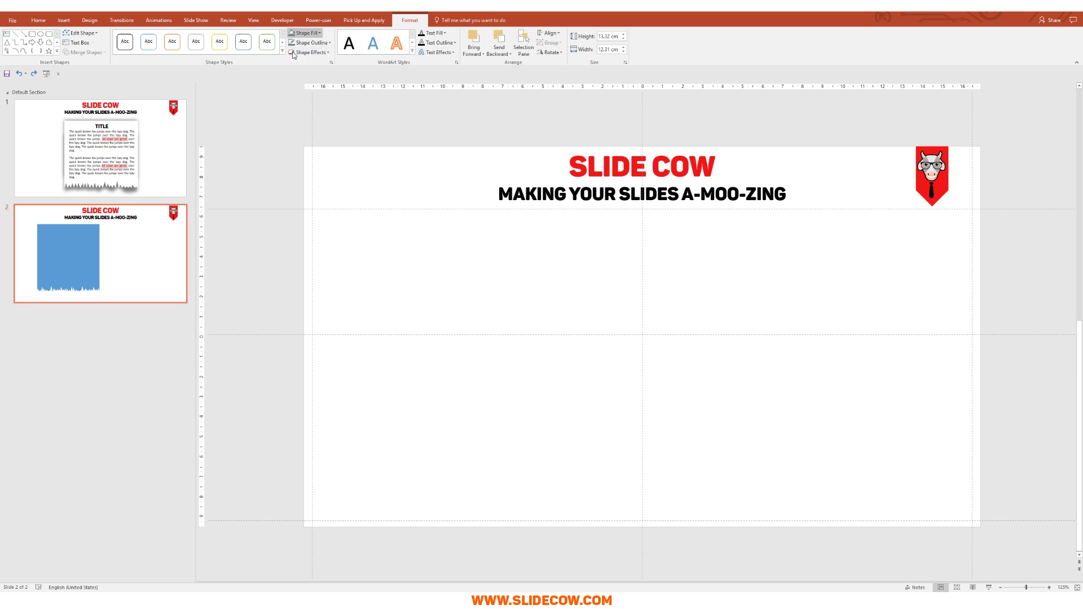
left_click(320, 43)
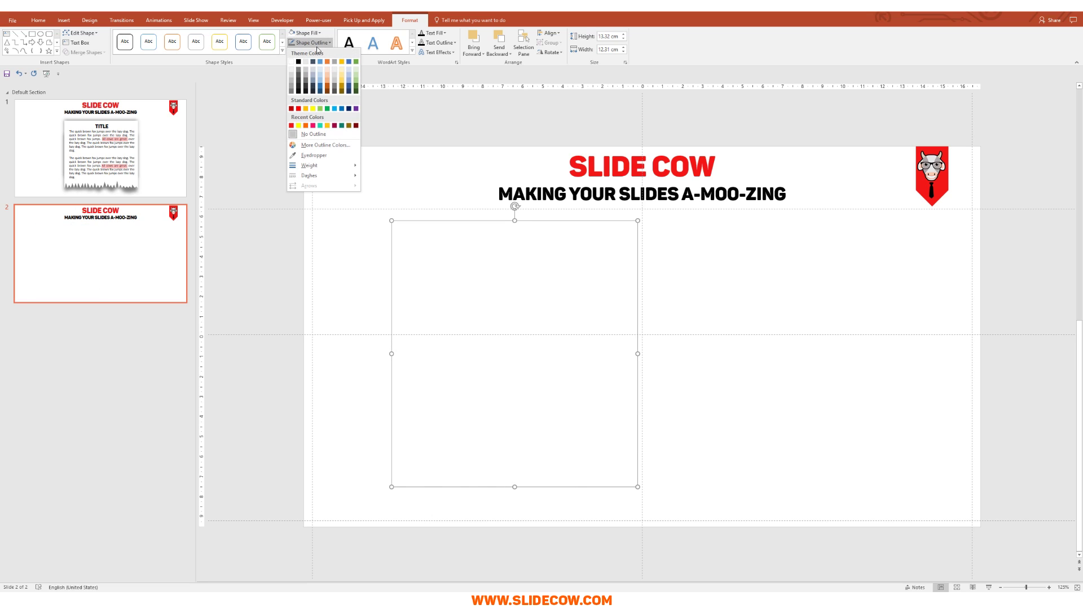
left_click(293, 81)
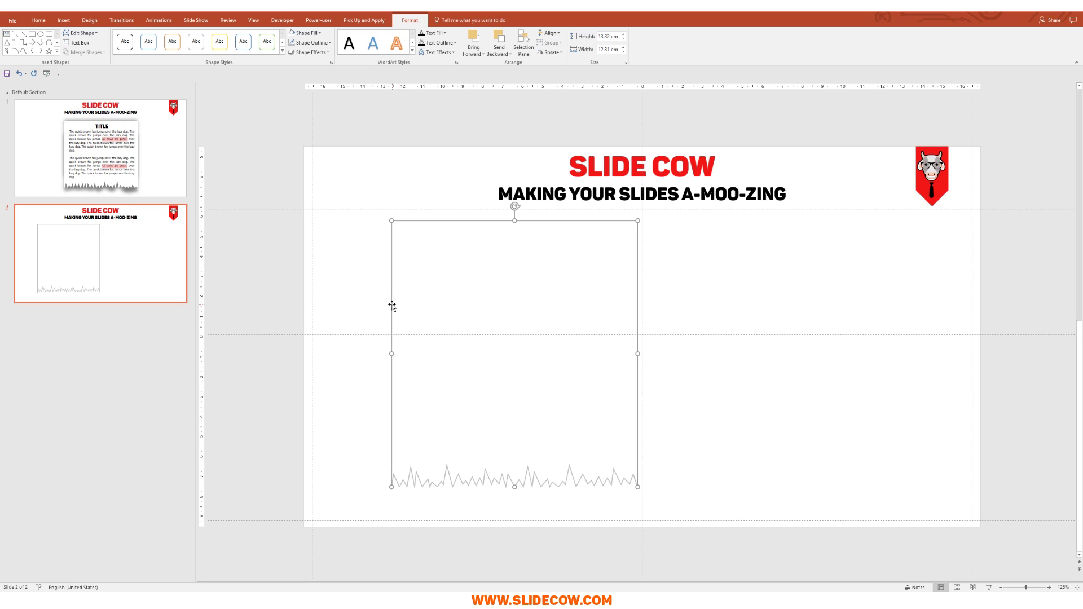
left_click_drag(394, 304, 704, 304)
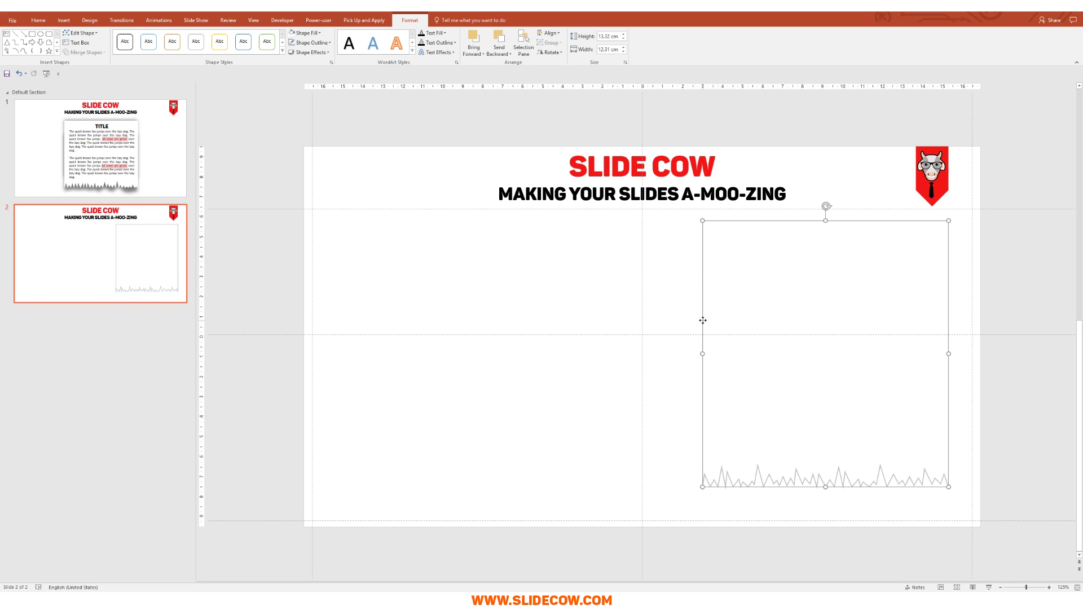
left_click_drag(703, 320, 365, 322)
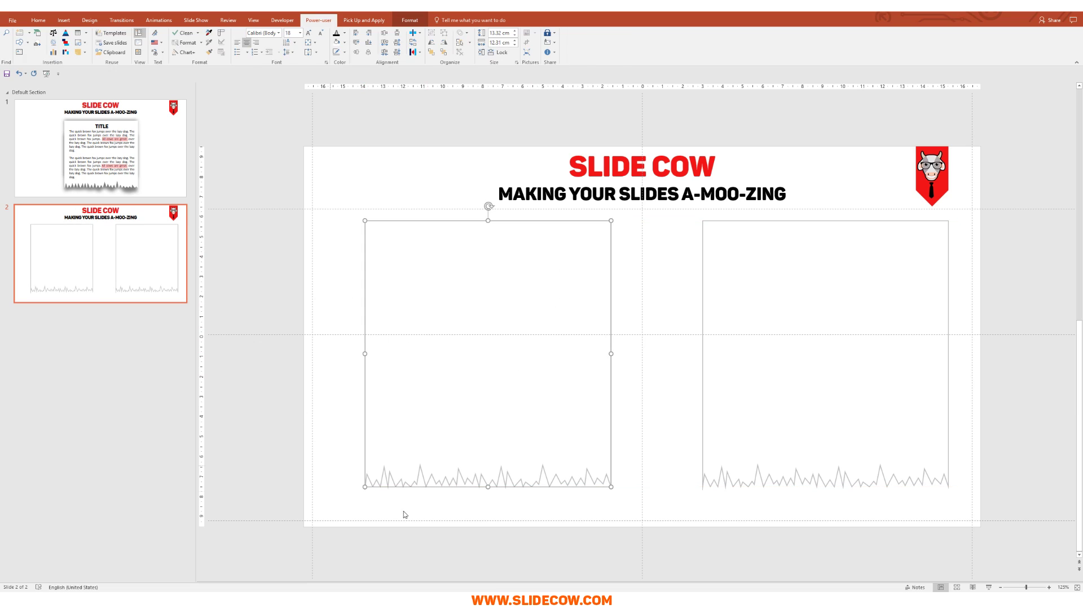
Fill the left copy with dark grey and remove its outline
left_click(410, 20)
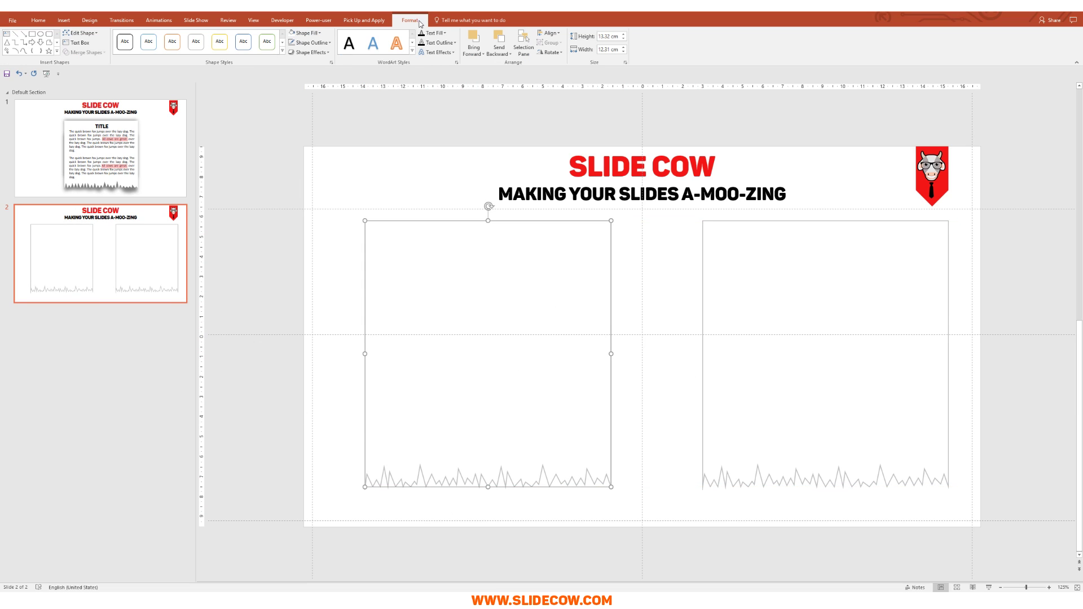
left_click(305, 33)
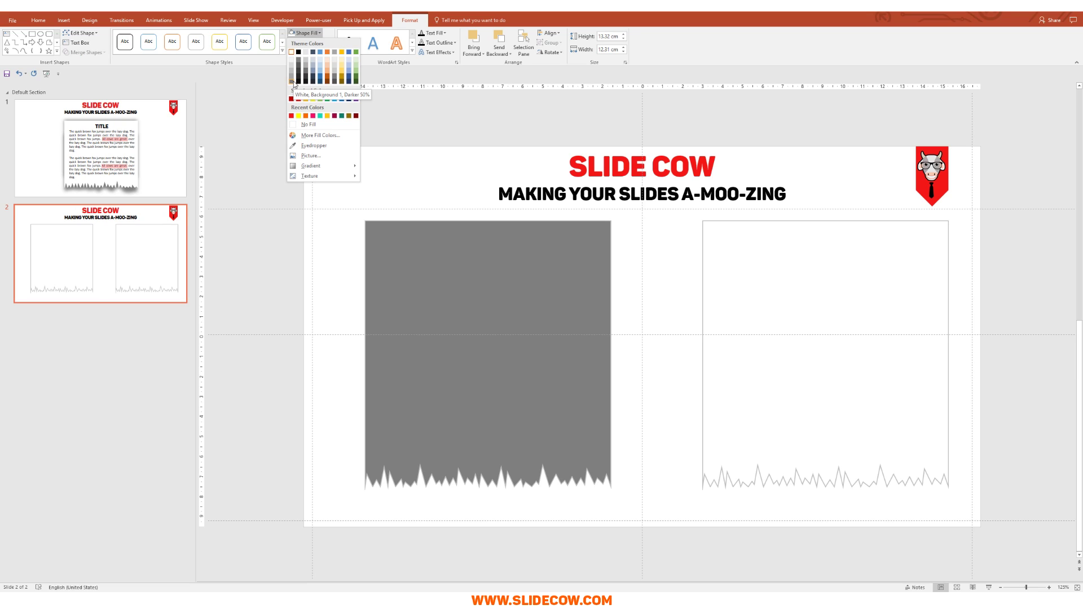
left_click(293, 83)
left_click(310, 43)
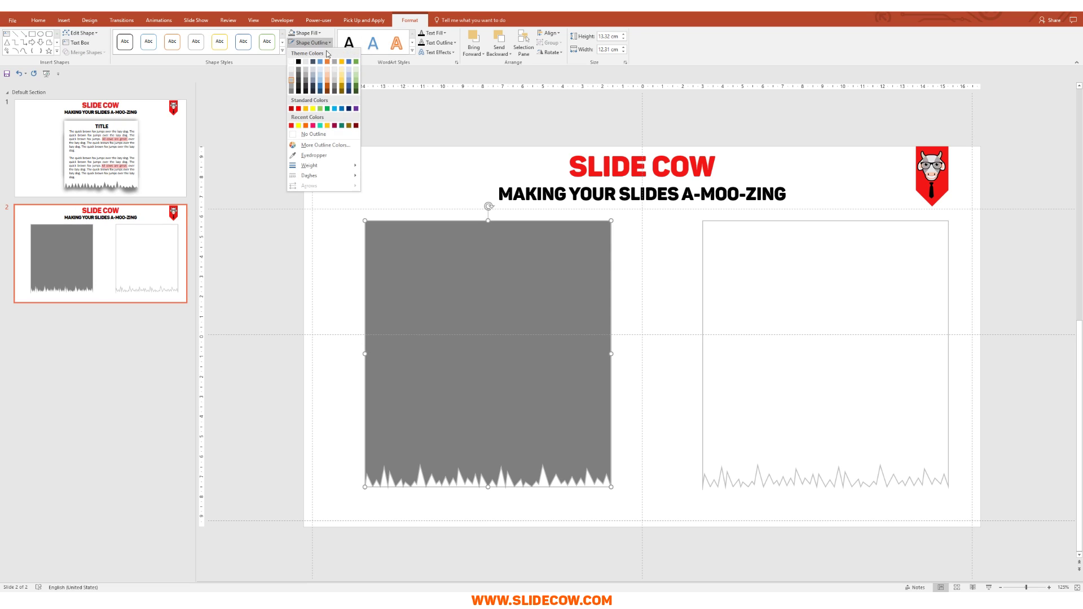
left_click(340, 137)
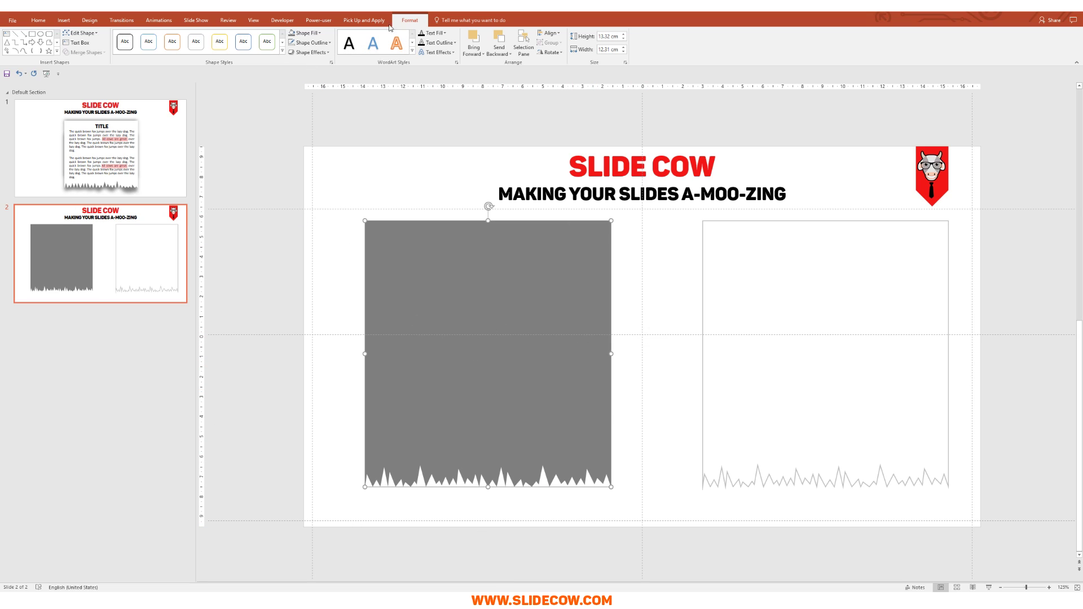
Give the grey copy 25 pt soft edges
left_click(328, 54)
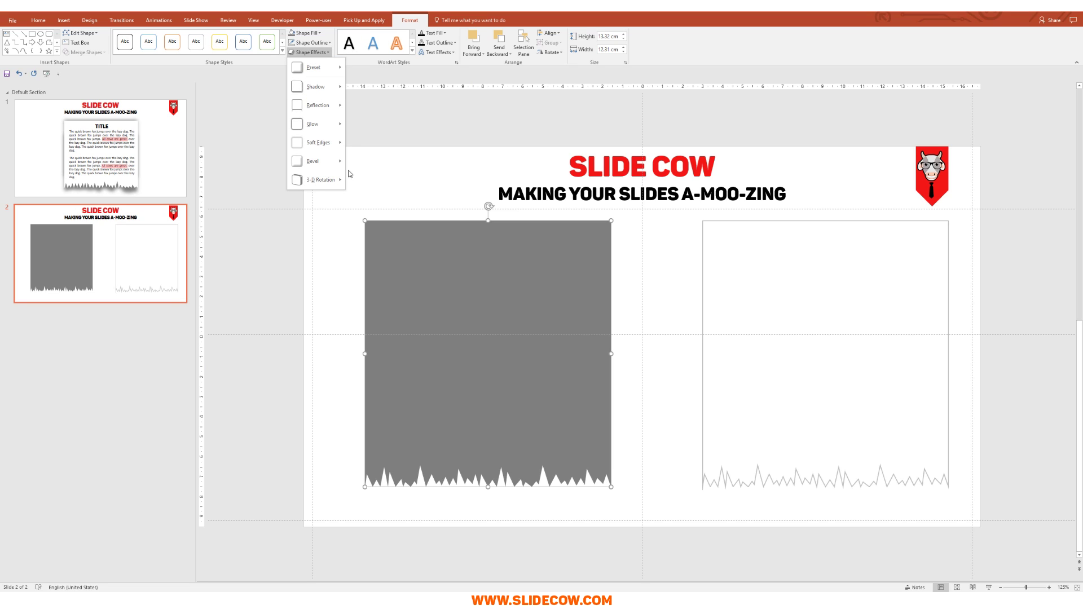
mouse_move(339, 142)
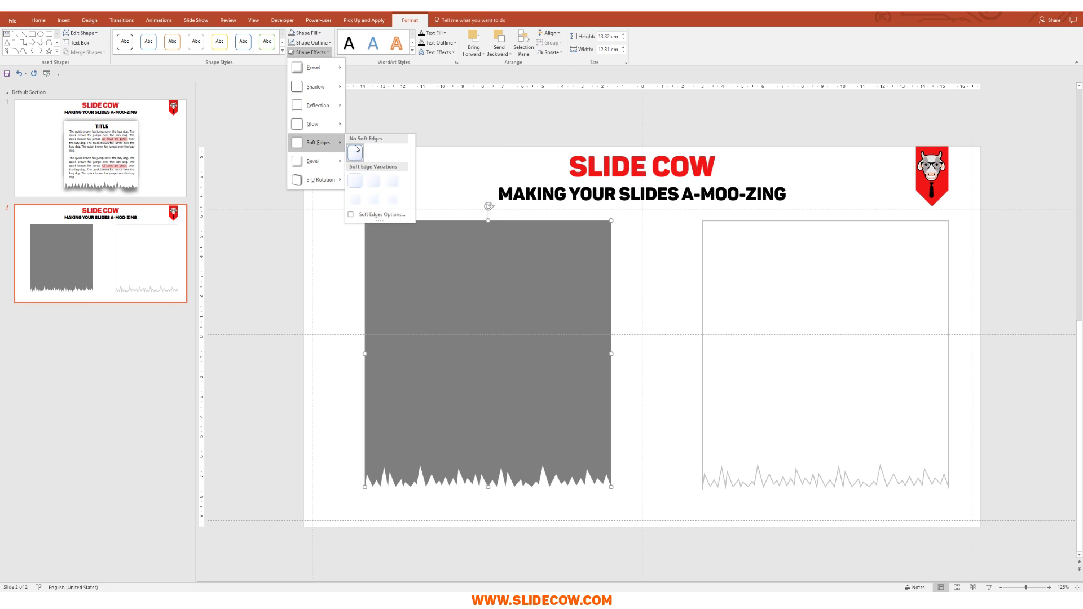
left_click(377, 214)
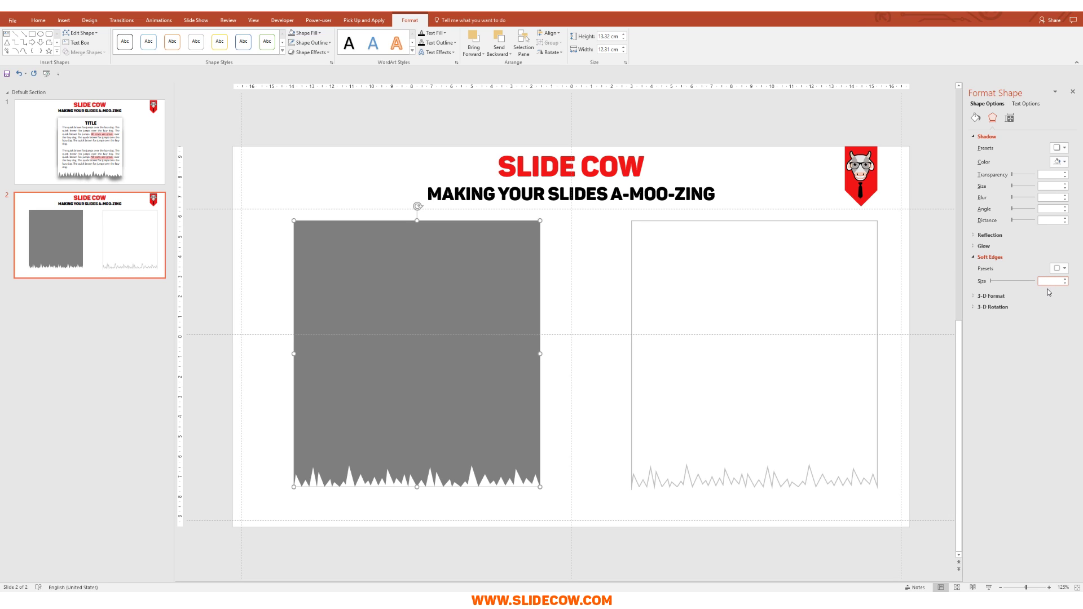
type("25")
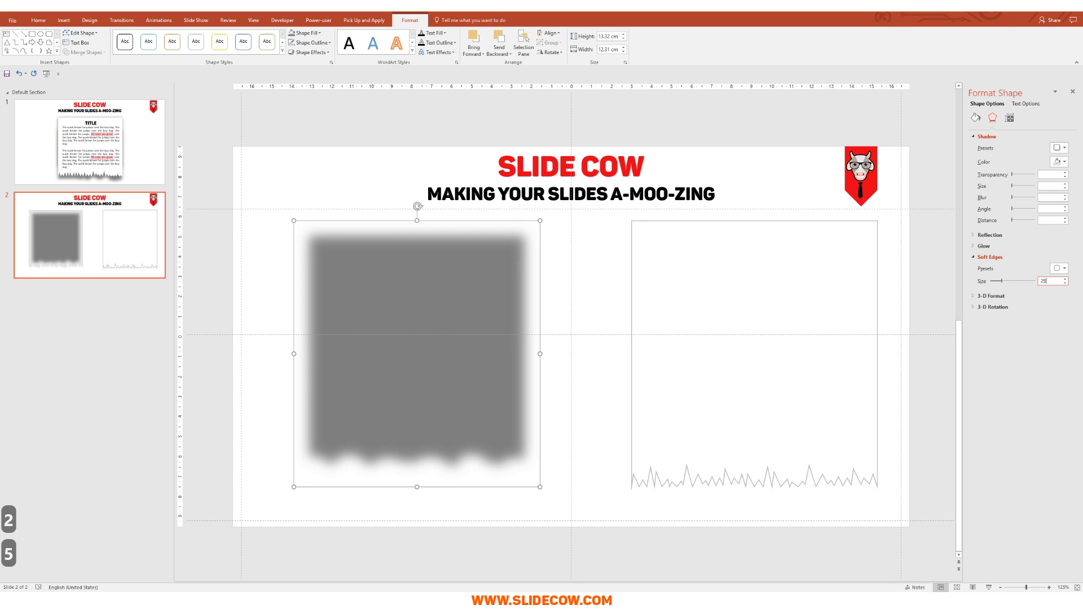
key("Return")
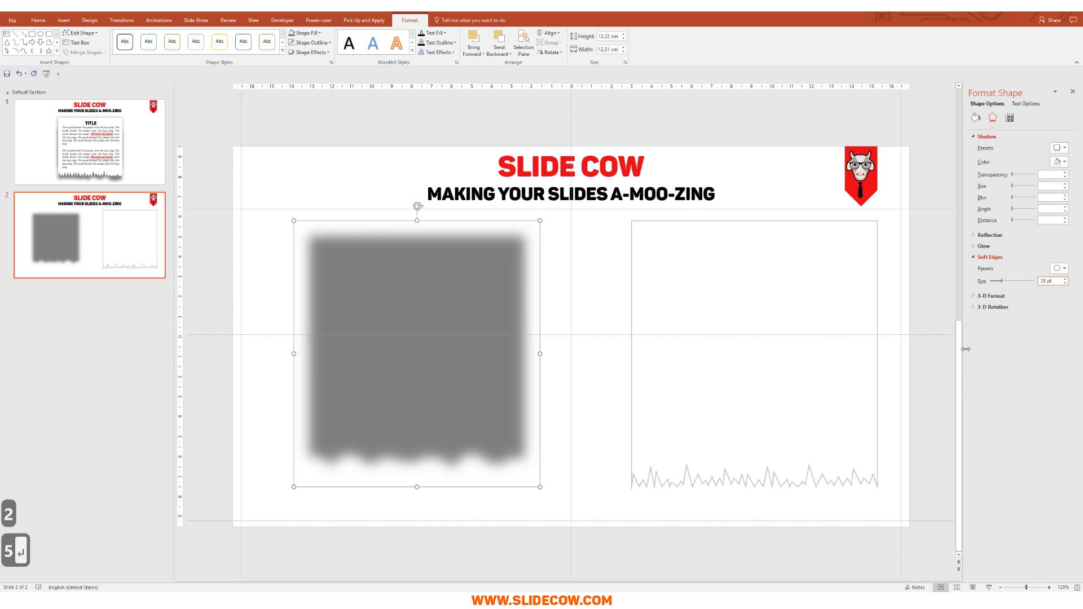
left_click(934, 402)
left_click(495, 337)
Send the blurred grey copy to back and drag it behind the white sheet
right_click(495, 337)
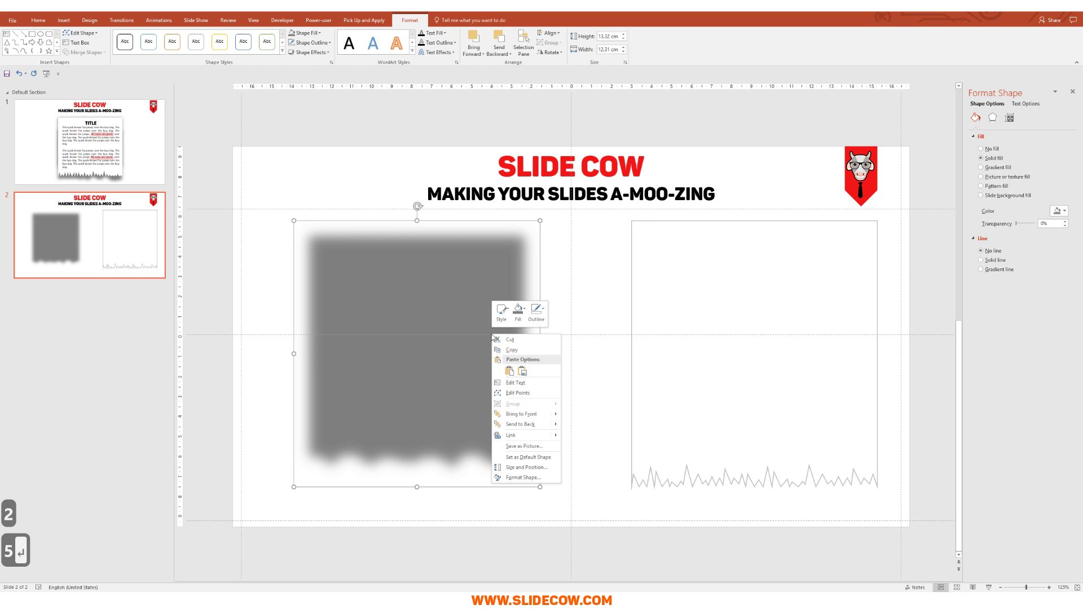
left_click(536, 426)
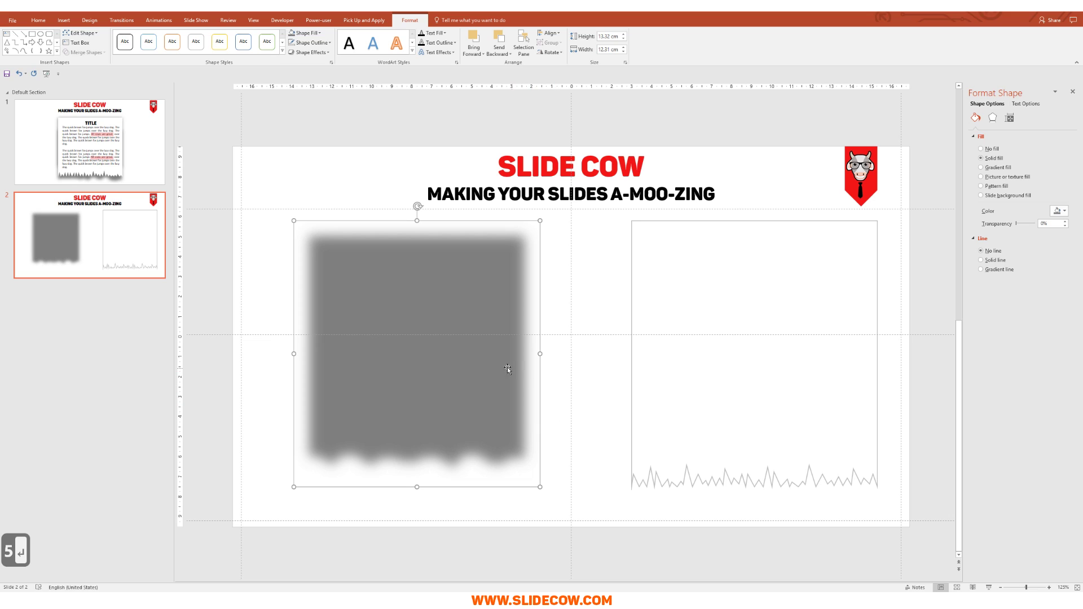
left_click_drag(378, 368, 683, 365)
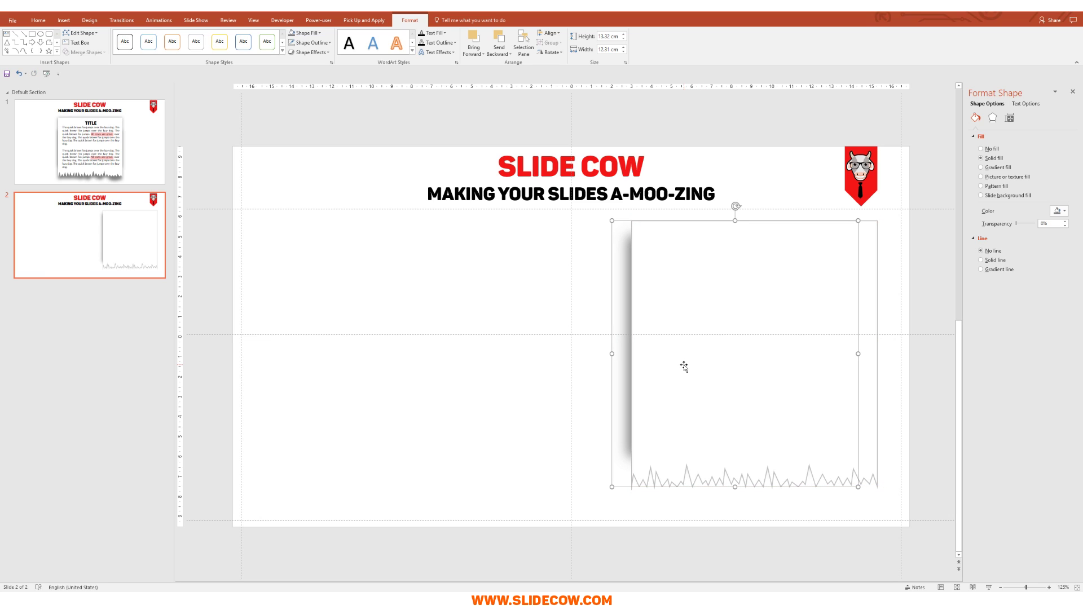
Widen the grey copy to 14.9 cm and nudge it down to offset the shadow
key("shift+Right")
key("shift+Right")
key("shift+Right")
key("shift+Right")
key("shift+Right")
key("shift+Right")
key("shift+Right")
key("shift+Right")
key("shift+Right")
key("shift+Right")
key("shift+Right")
key("shift+Right")
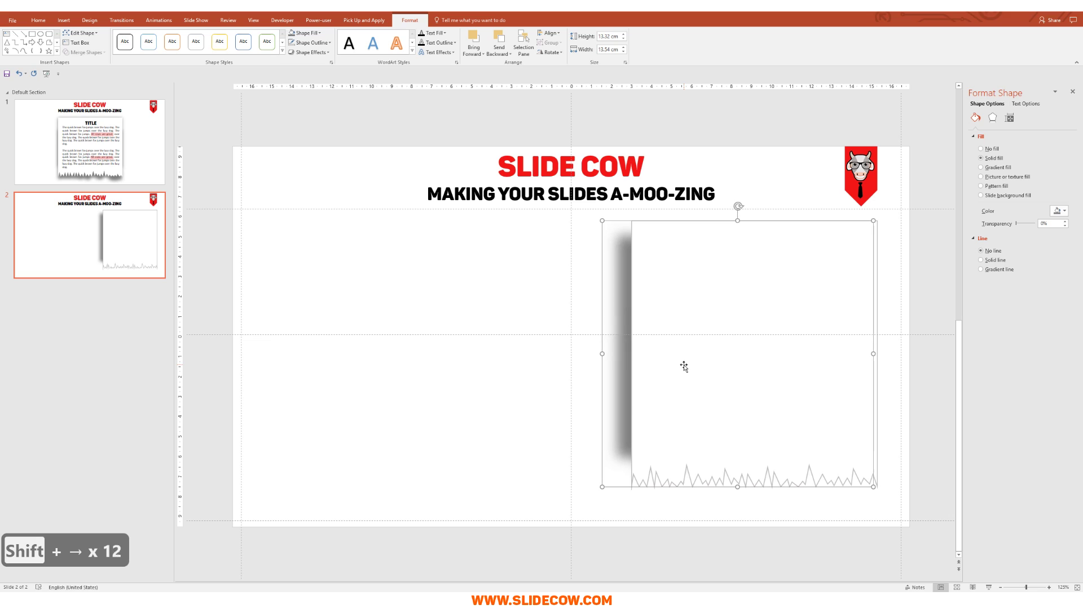
key("shift+Right")
key("shift+Right")
key("shift+Right")
key("shift+Right")
key("shift+Right")
key("shift+Right")
key("shift+Right")
key("shift+Right")
key("shift+Right")
key("shift+Right")
key("shift+Right")
key("shift+Right")
key("shift+Right")
key("Left")
key("Down")
key("Down")
key("Down")
key("Down")
key("Down")
key("Down")
key("Down")
key("Down")
key("Down")
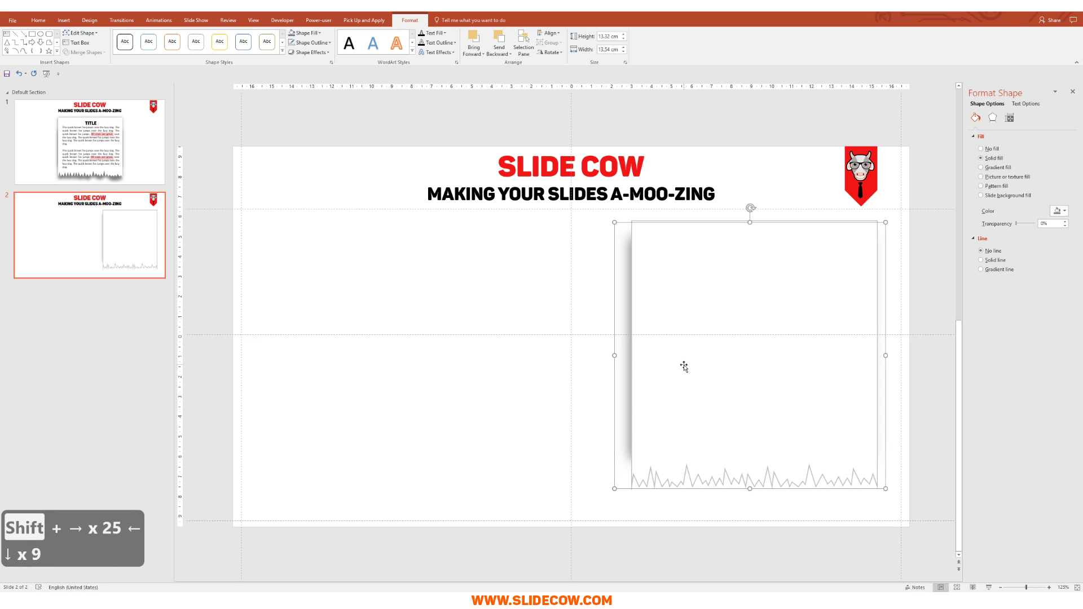
key("Down")
key("Down")
key("Down")
key("Down")
key("Down")
key("Down")
key("Down")
key("Down")
key("Down")
key("Down")
key("Down")
key("Down")
key("Down")
key("Down")
key("Down")
key("Down")
key("Down")
key("Down")
key("Down")
key("Down")
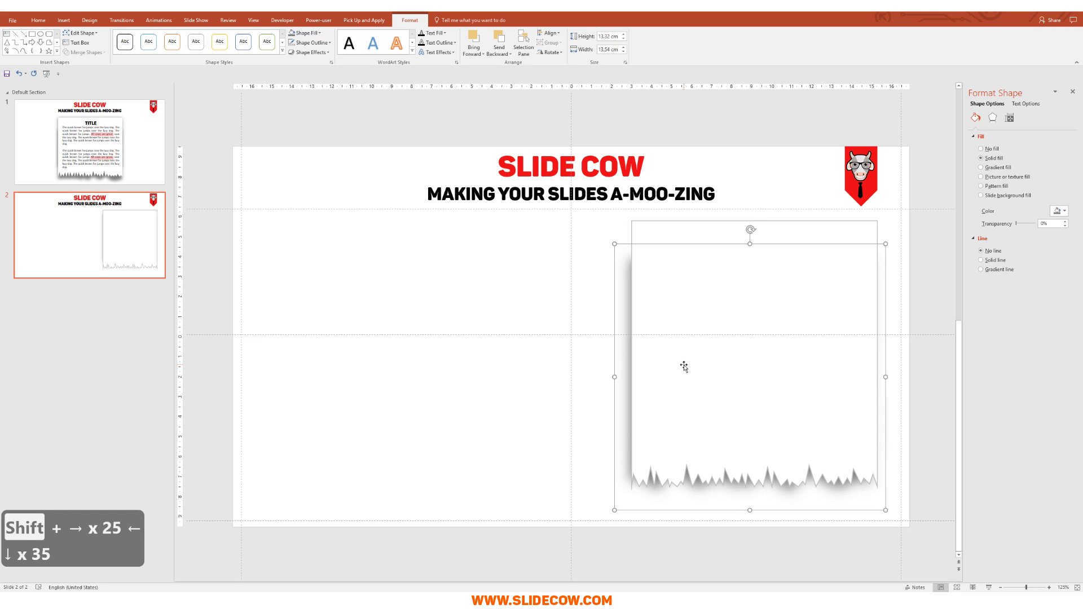
key("Down")
key("Down")
key("Down")
key("Down")
key("Down")
key("Down")
key("Down")
key("Down")
key("Down")
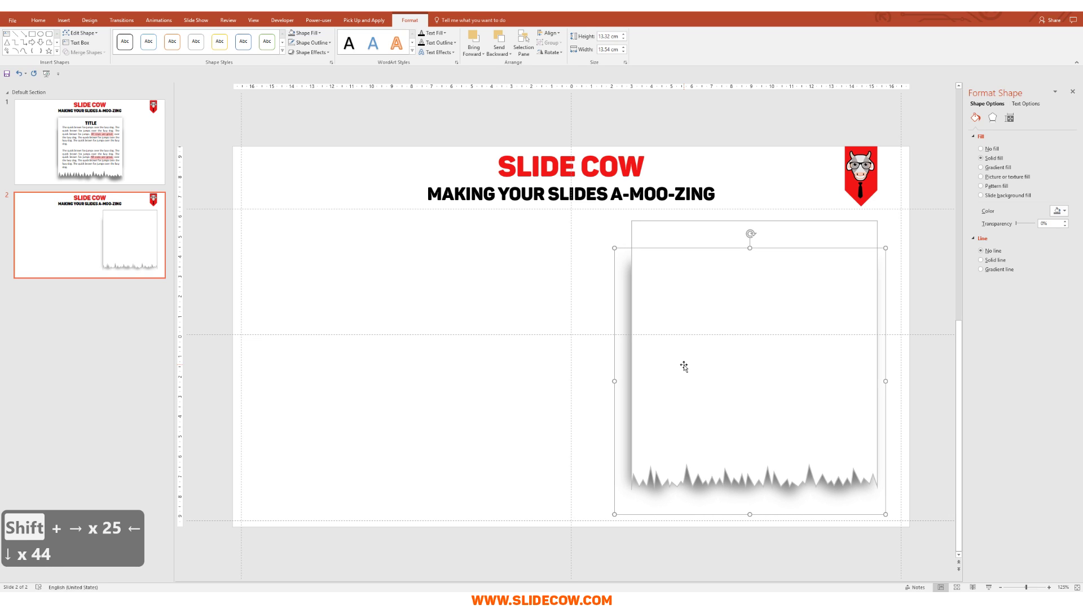
key("shift+Right")
key("shift+Right")
key("shift+Right")
key("shift+Right")
key("shift+Right")
key("shift+Right")
key("shift+Right")
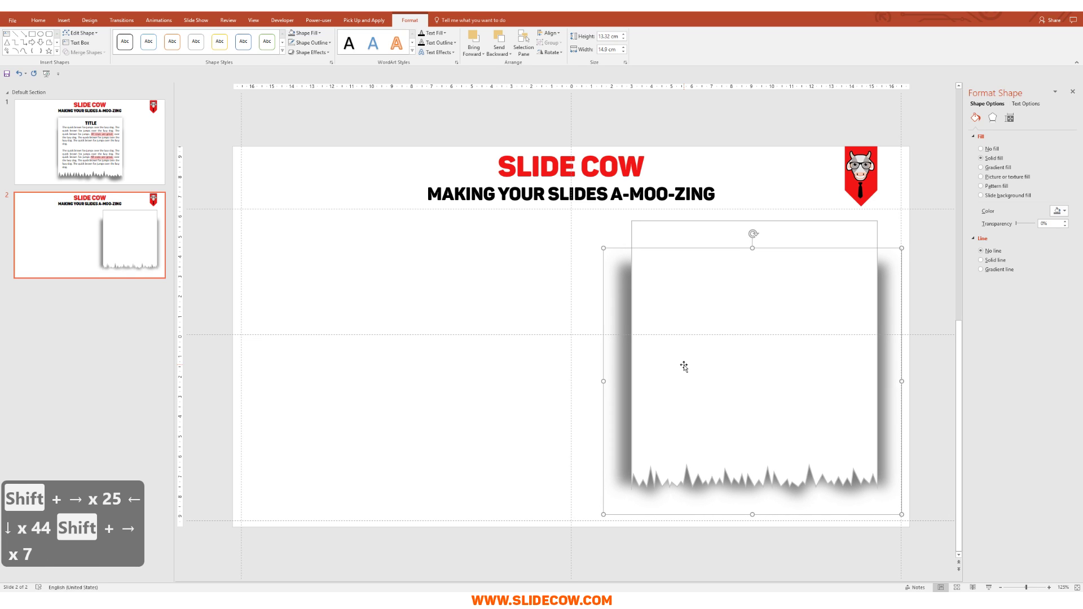
key("Down")
key("Down")
key("Down")
key("Down")
key("Down")
key("Down")
key("Down")
key("Down")
key("Down")
key("Down")
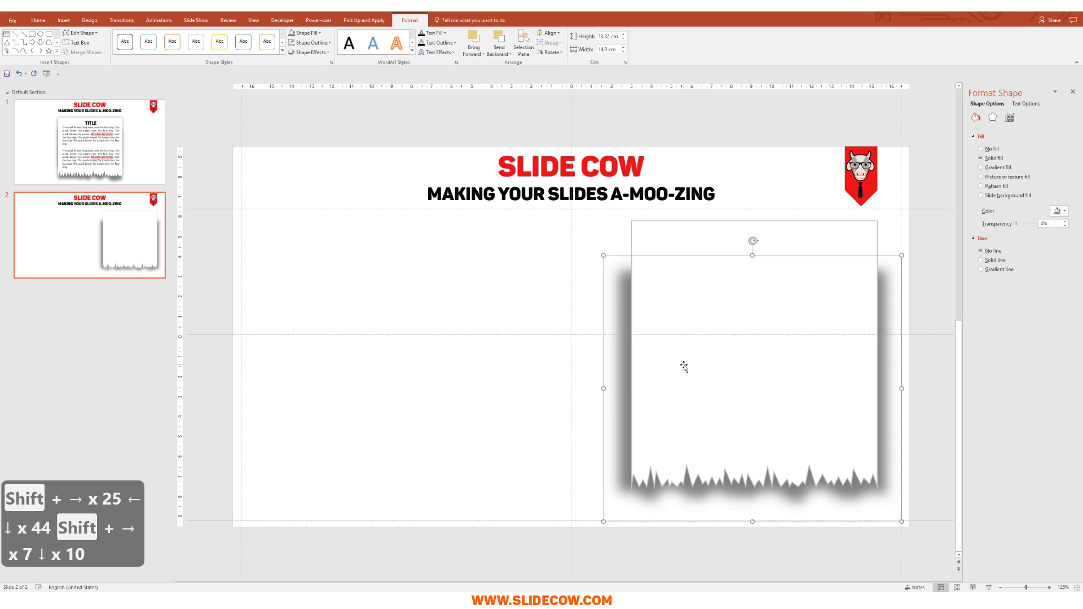
key("Down")
key("Down")
key("Down")
key("Down")
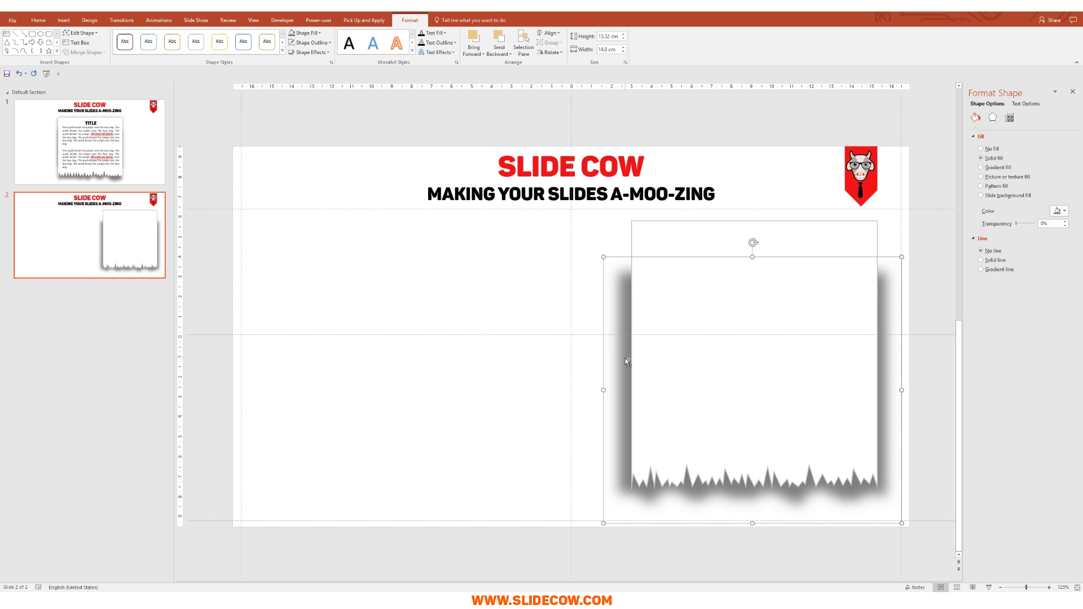
Send the blurred grey layer to back and nudge it up so it frames the white sheet evenly
left_click_drag(625, 358, 627, 306)
right_click(625, 249)
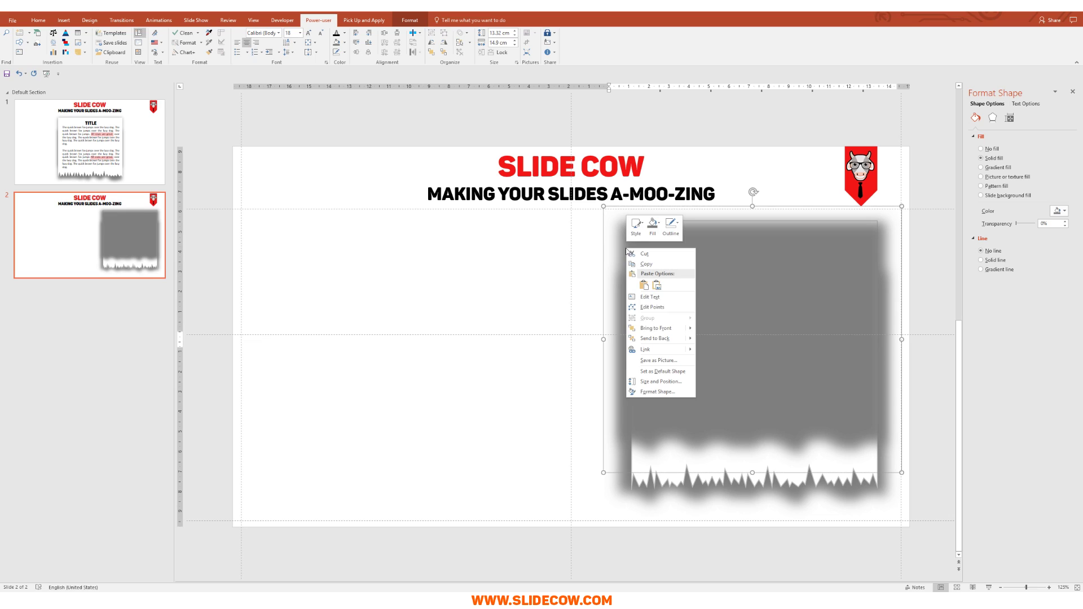
left_click(654, 339)
key("Up")
key("Up")
key("Up")
key("Up")
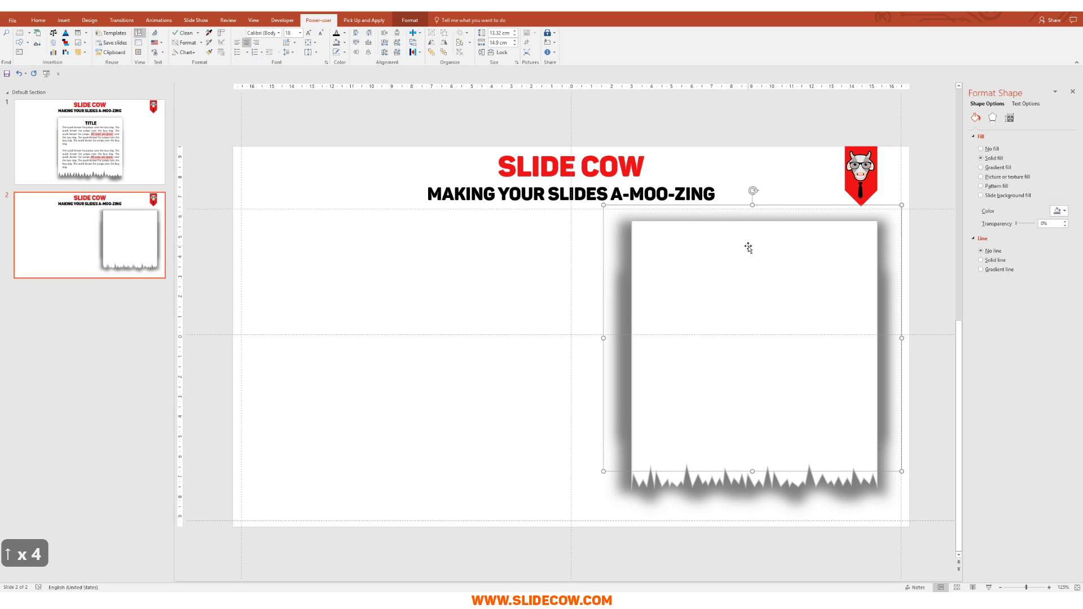
key("Up")
key("Up")
key("Up")
key("Up")
key("Up")
key("Up")
key("Up")
key("Up")
key("Up")
key("Up")
key("Up")
key("Up")
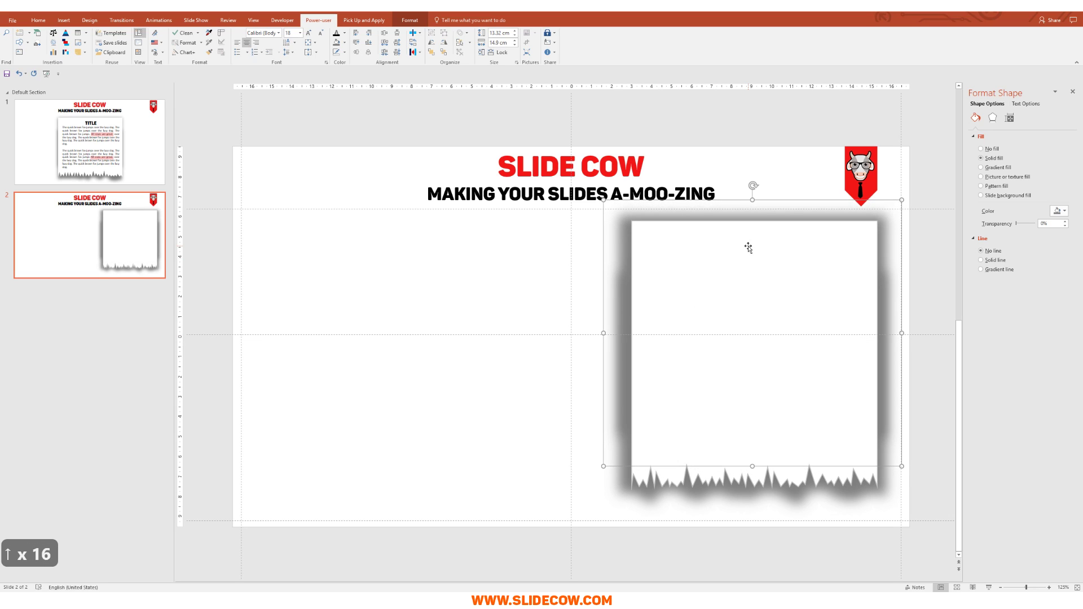
key("Up")
key("Up")
key("Up")
key("Up")
key("Up")
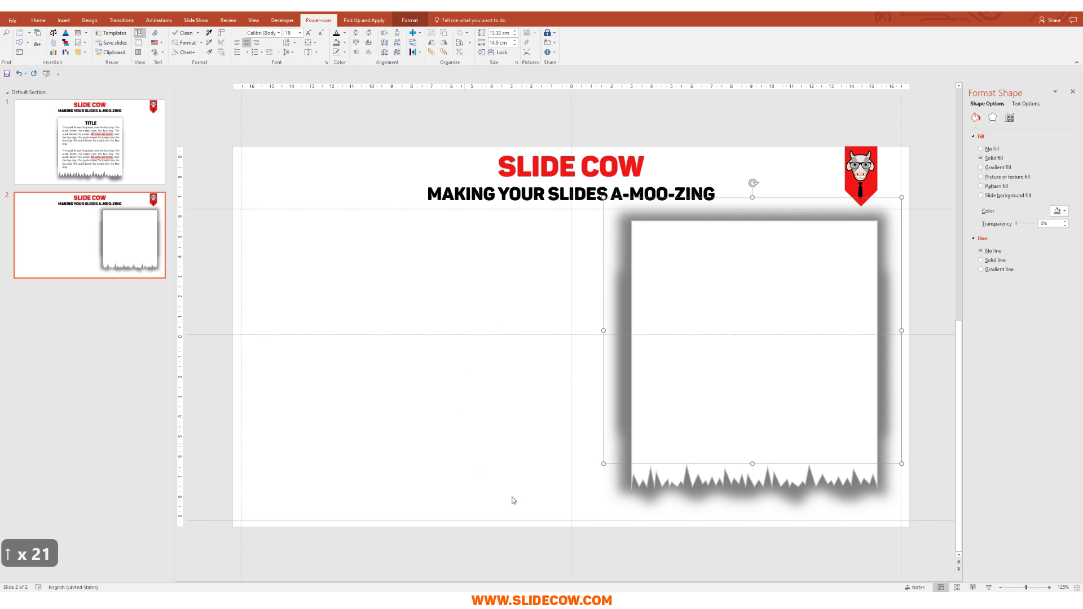
left_click(533, 488)
scroll(685, 470, "down", 3, "ctrl")
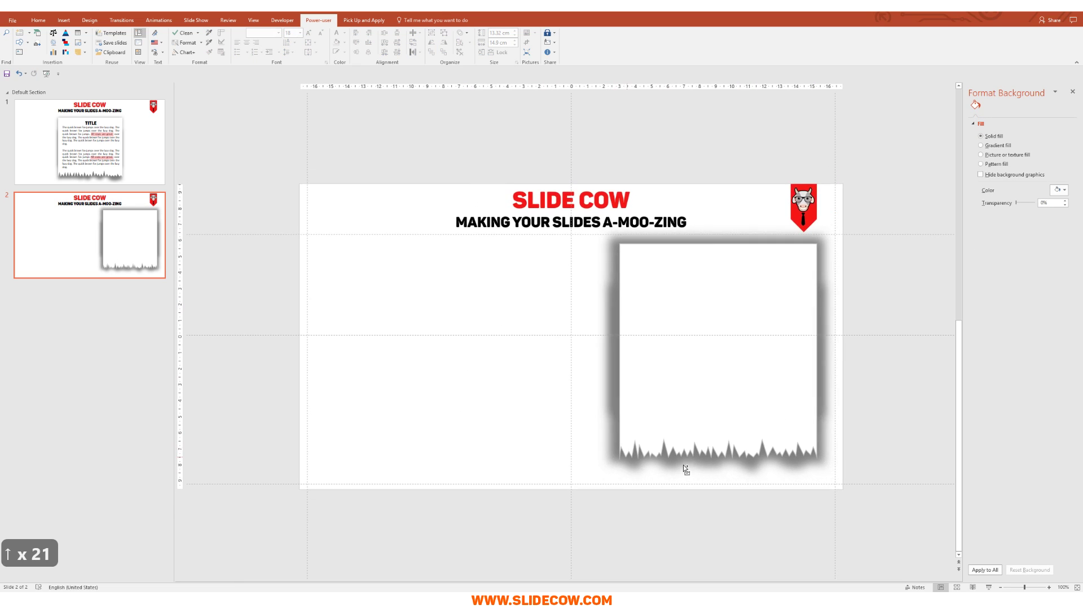
scroll(685, 470, "up", 4, "ctrl")
scroll(933, 366, "down", 2, "ctrl")
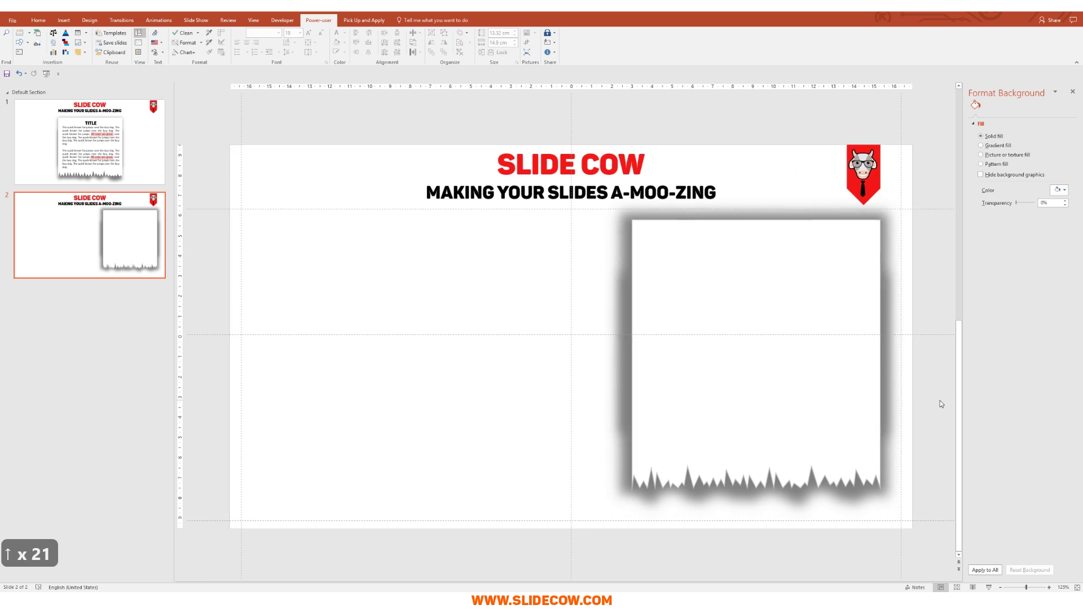
left_click(605, 307)
Apply an offset outer shadow preset to the white torn sheet
left_click(625, 257, "shift")
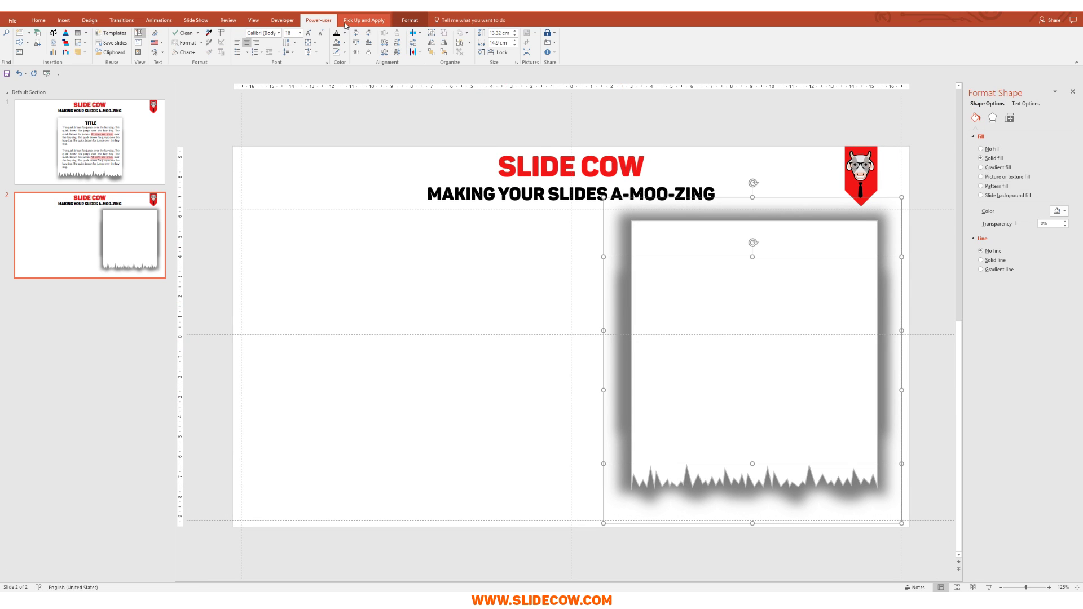
left_click(410, 20)
left_click(320, 33)
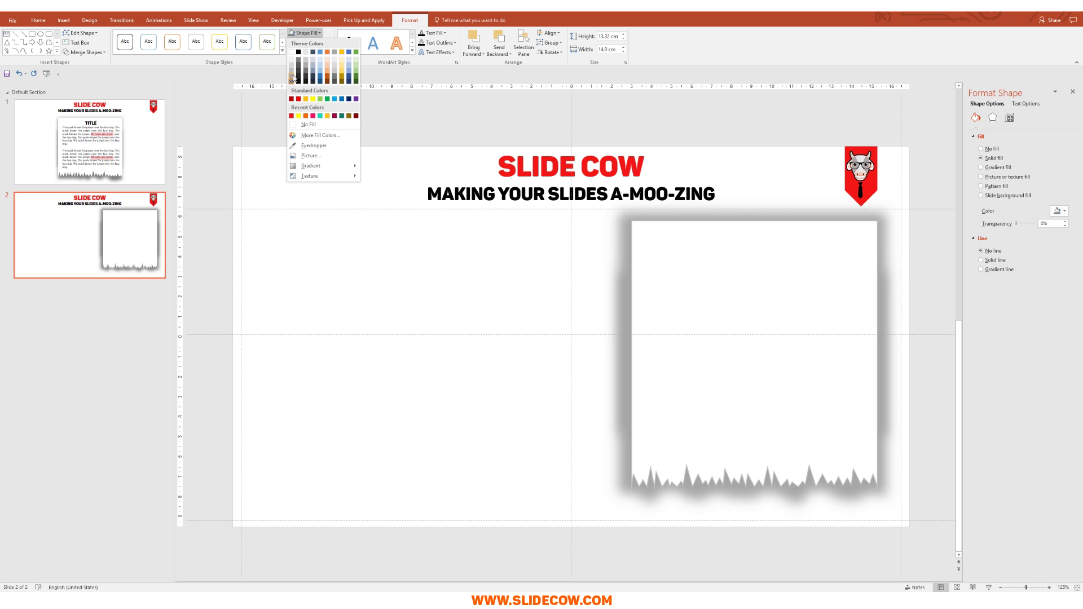
left_click(430, 317)
left_click(557, 415)
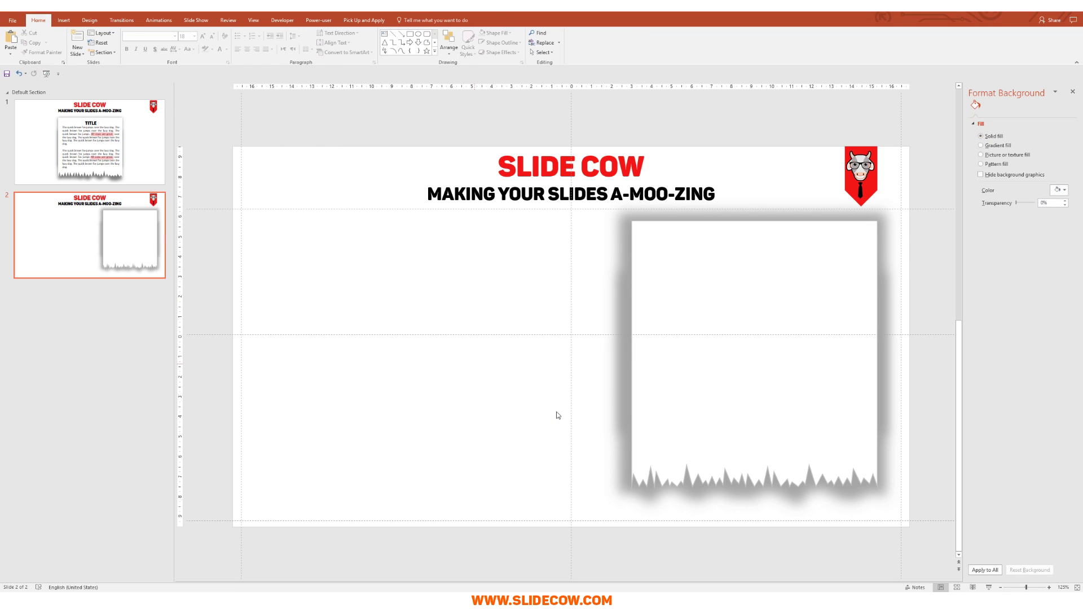
scroll(559, 414, "up", 2)
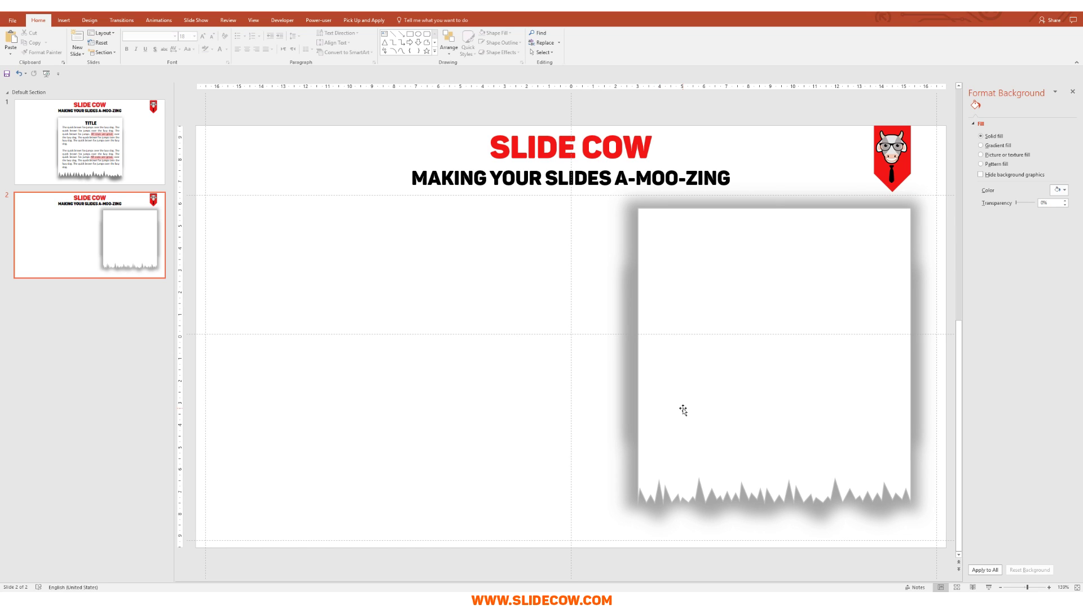
left_click(683, 411)
left_click(416, 21)
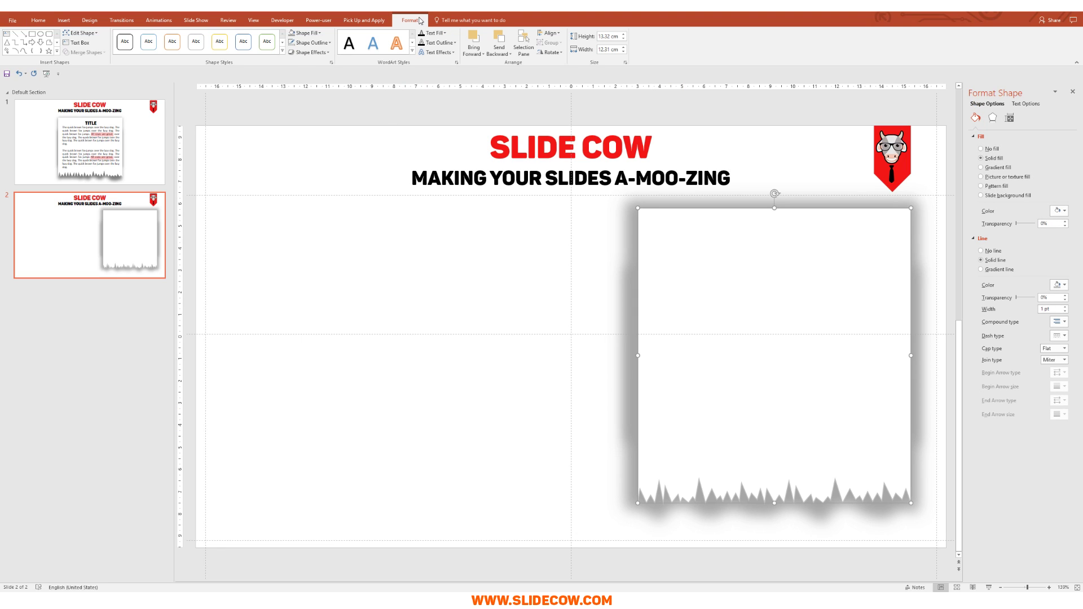
left_click(319, 54)
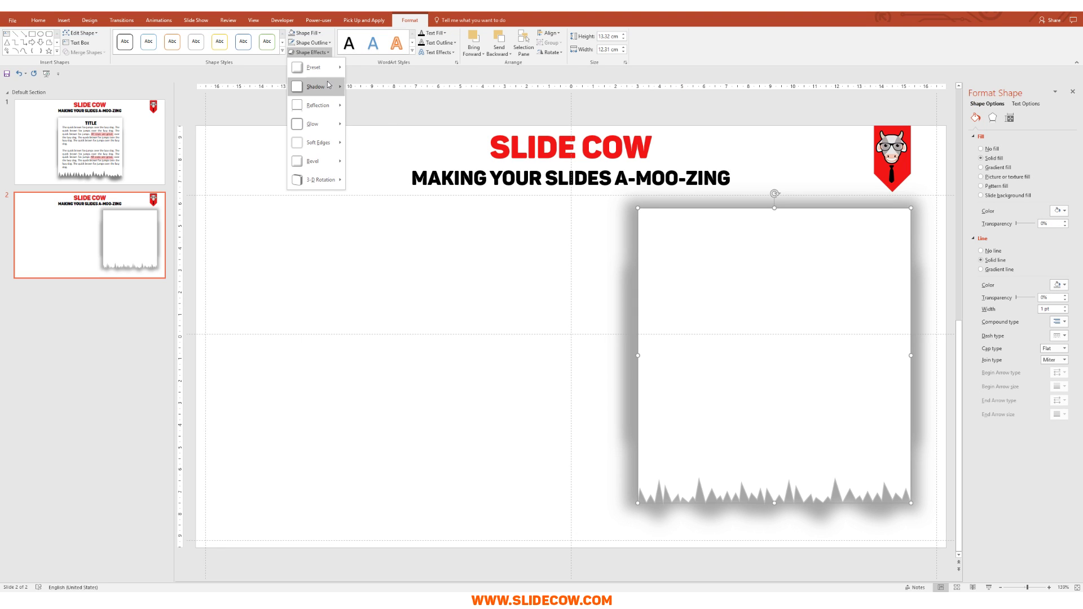
mouse_move(327, 83)
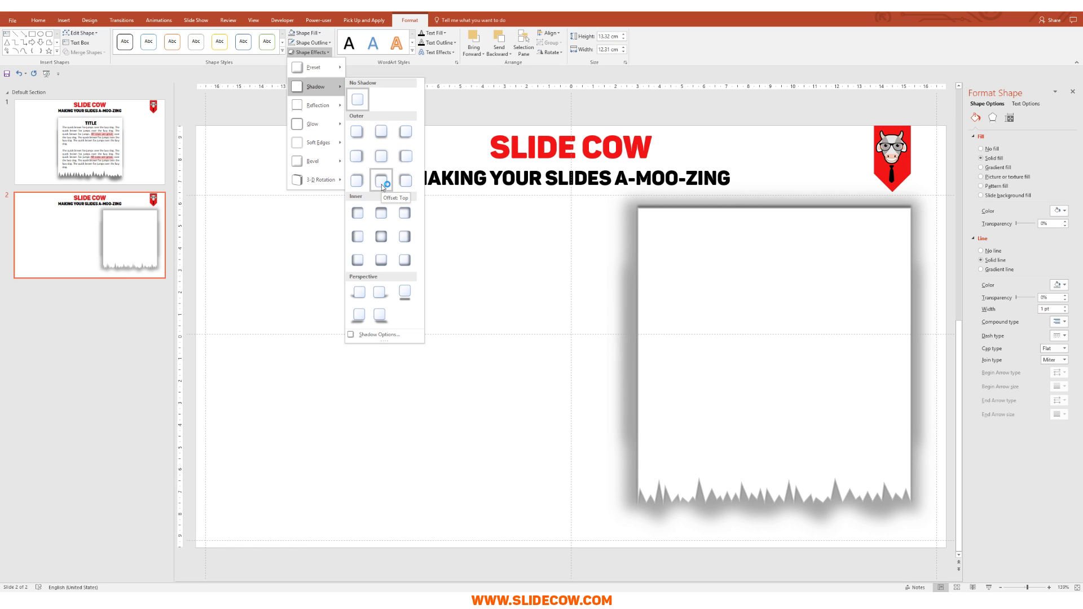
left_click(380, 135)
Remove the white sheet's outline
left_click(508, 471)
left_click(774, 283)
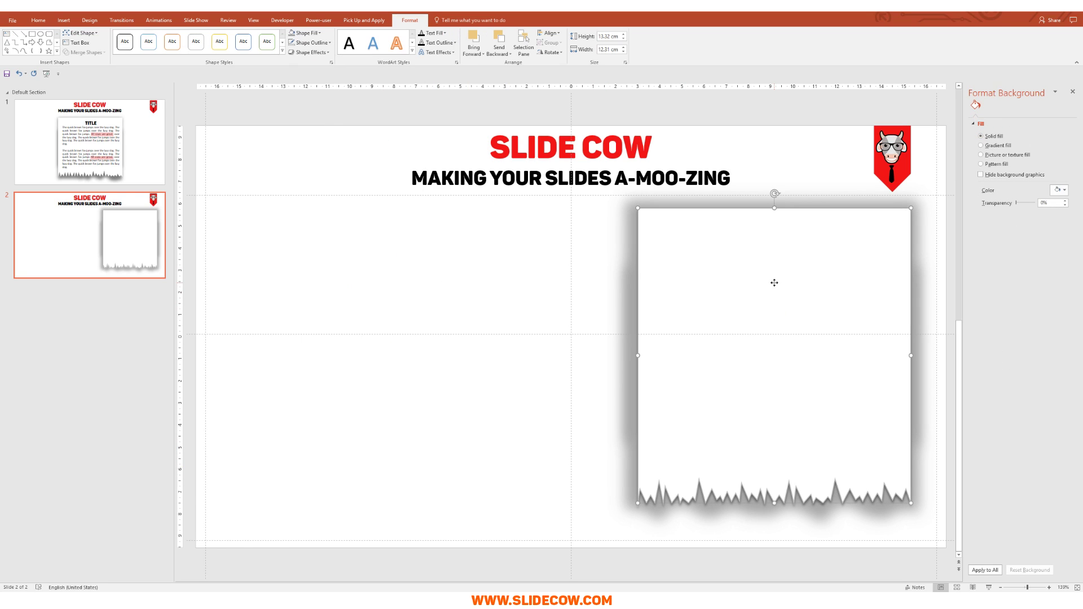
left_click(305, 43)
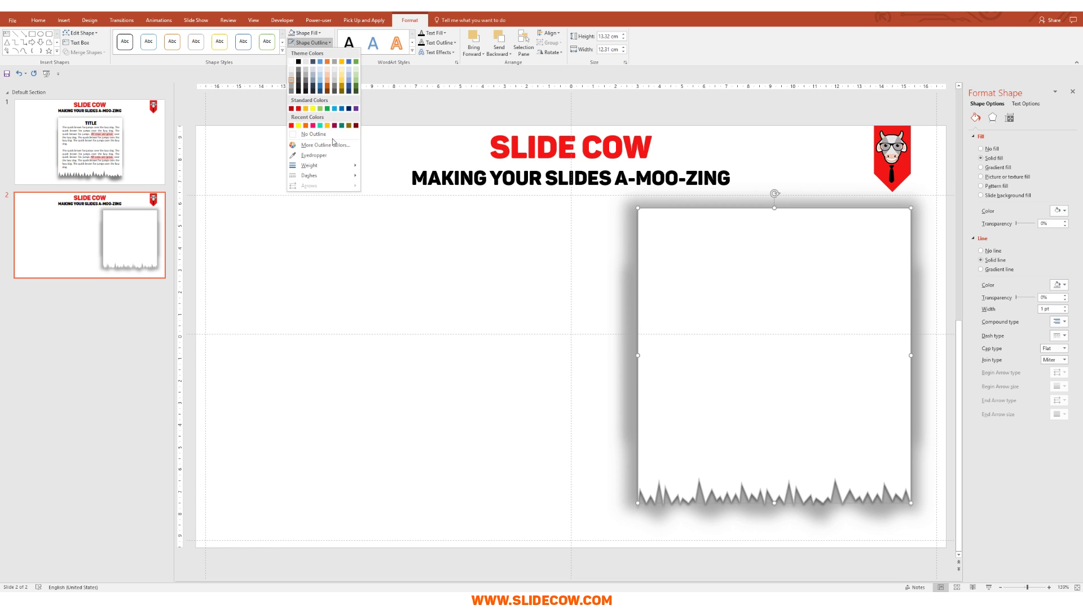
left_click(334, 141)
left_click(470, 406)
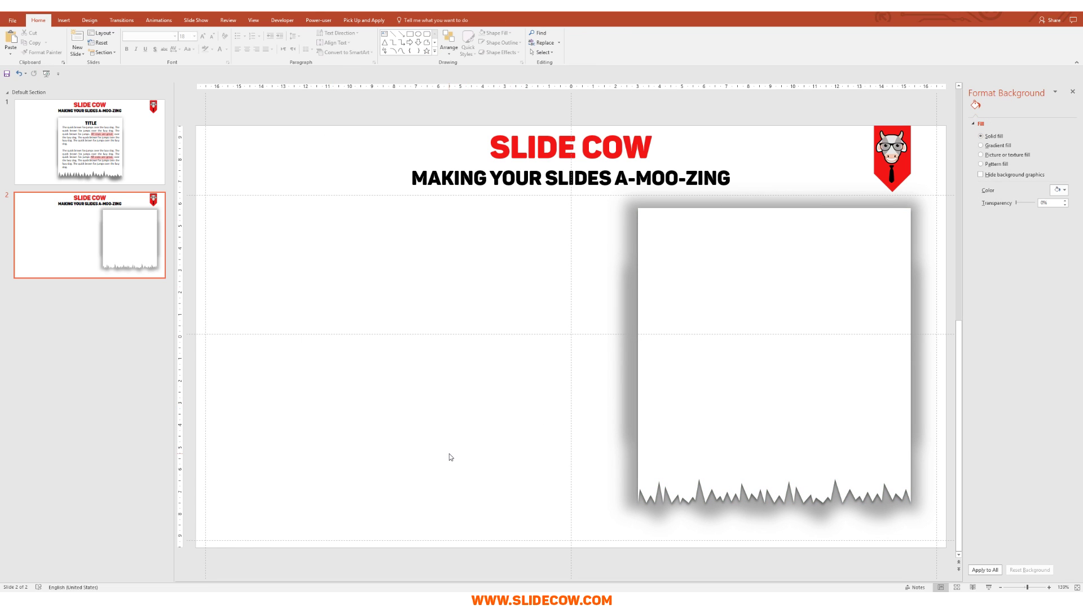
scroll(449, 457, "down", 2)
scroll(450, 457, "up", 2)
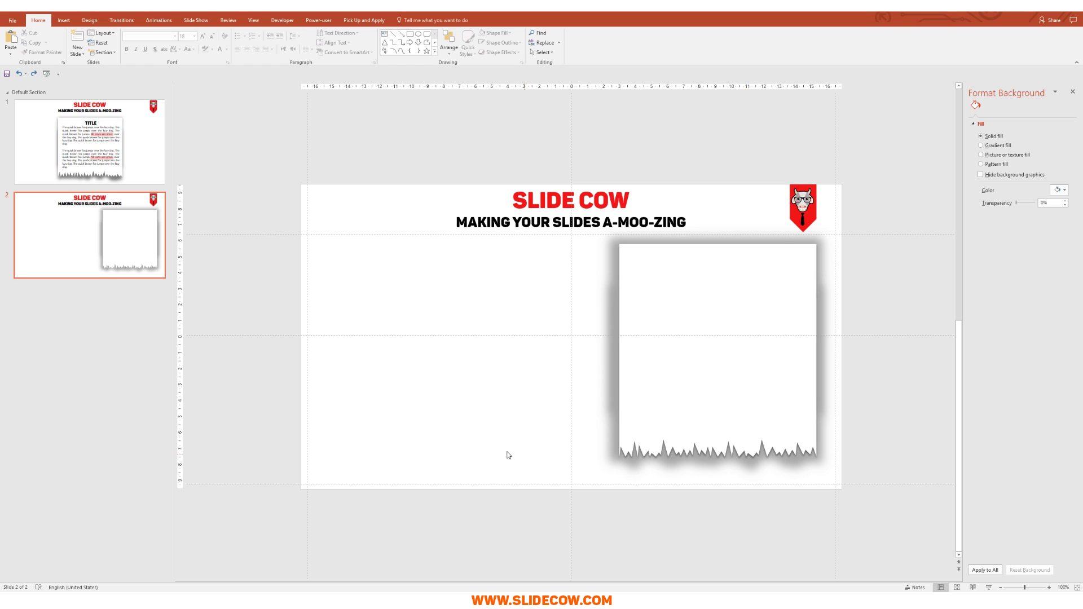
Group the paper and both shadow layers and move the group to the slide centre
left_click_drag(890, 534, 585, 229)
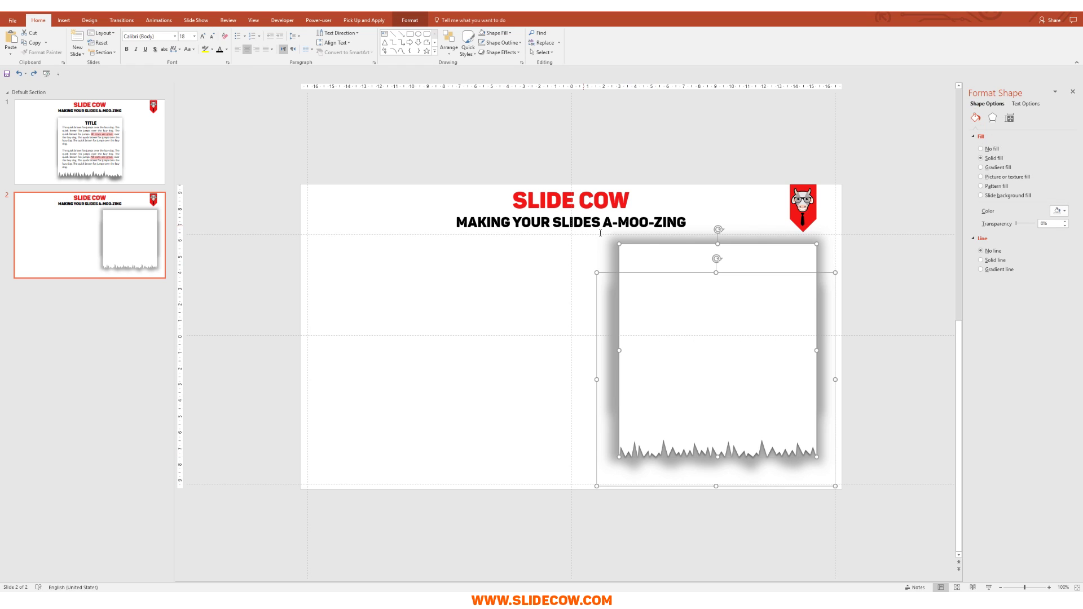
key("ctrl+g")
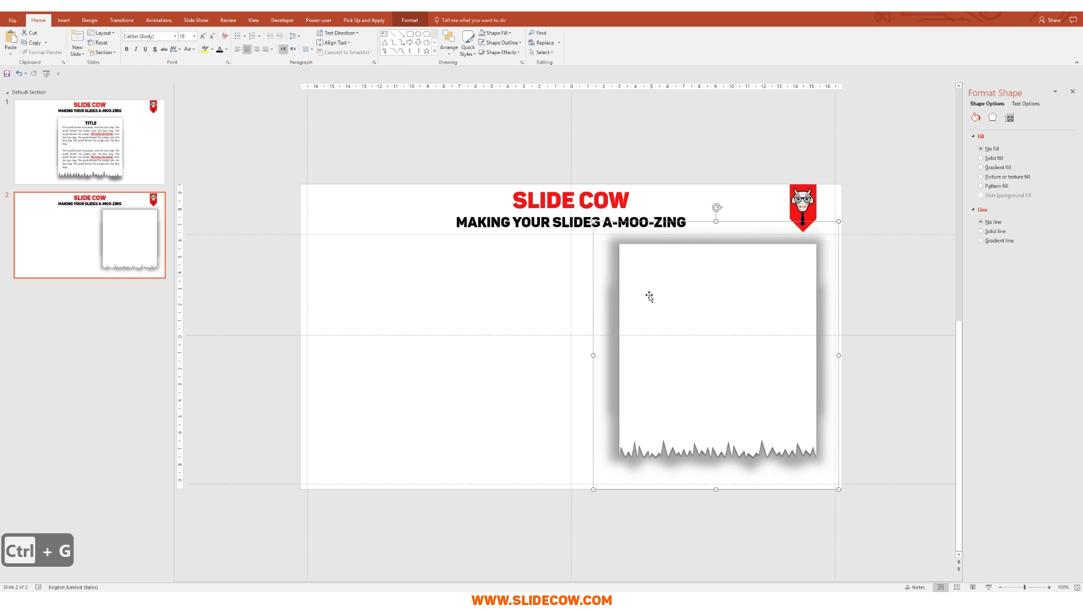
left_click_drag(672, 317, 540, 325)
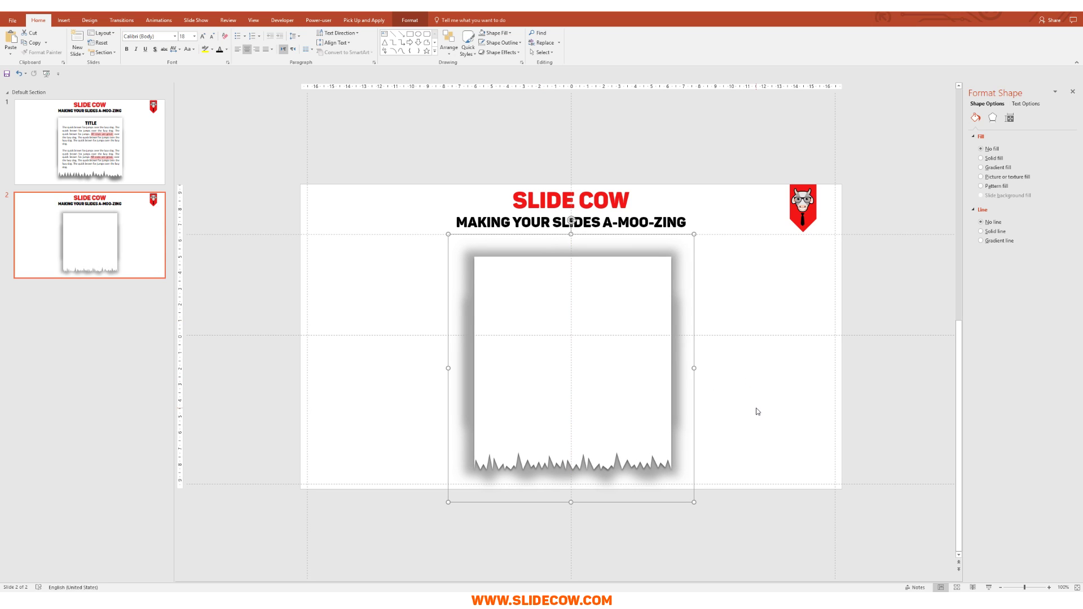
Fine-tune the group's size with Shift+arrow keys, then show slide 1
key("shift+Right")
key("shift+Right")
key("shift+Right")
key("shift+Right")
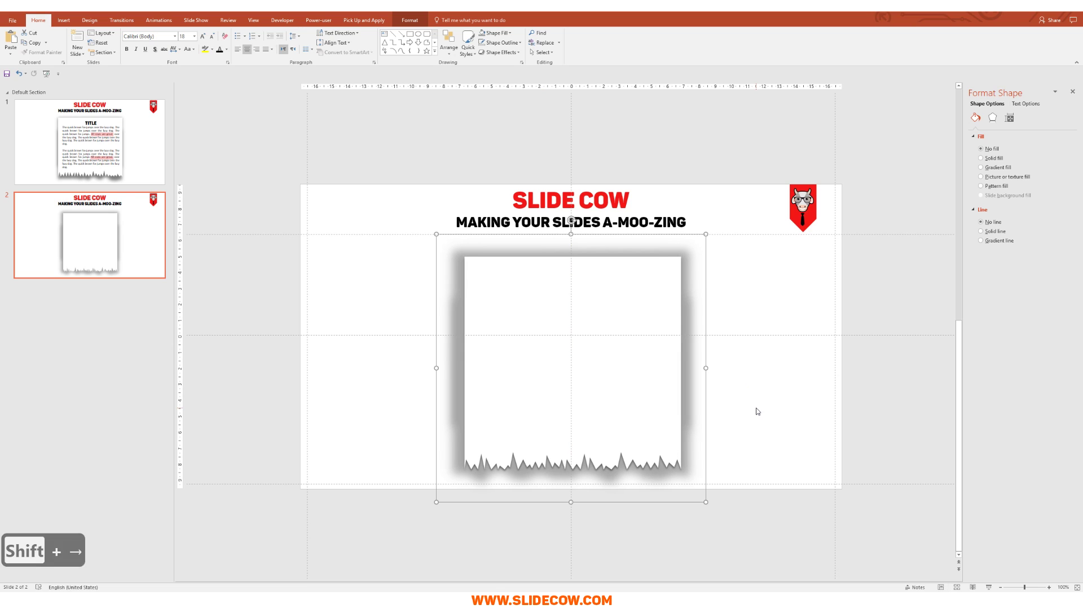
key("shift+Left")
key("shift+Left")
key("shift+Left")
key("shift+Left")
key("shift+Down")
key("shift+Down")
key("shift+Down")
key("shift+Down")
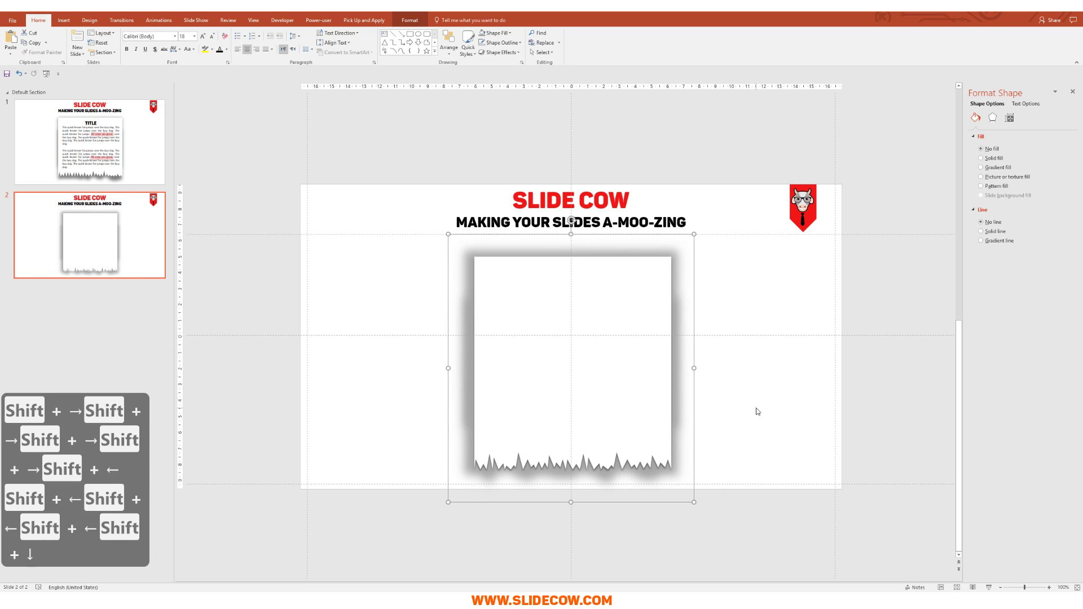
key("shift+Up")
key("shift+Up")
key("shift+Up")
key("shift+Up")
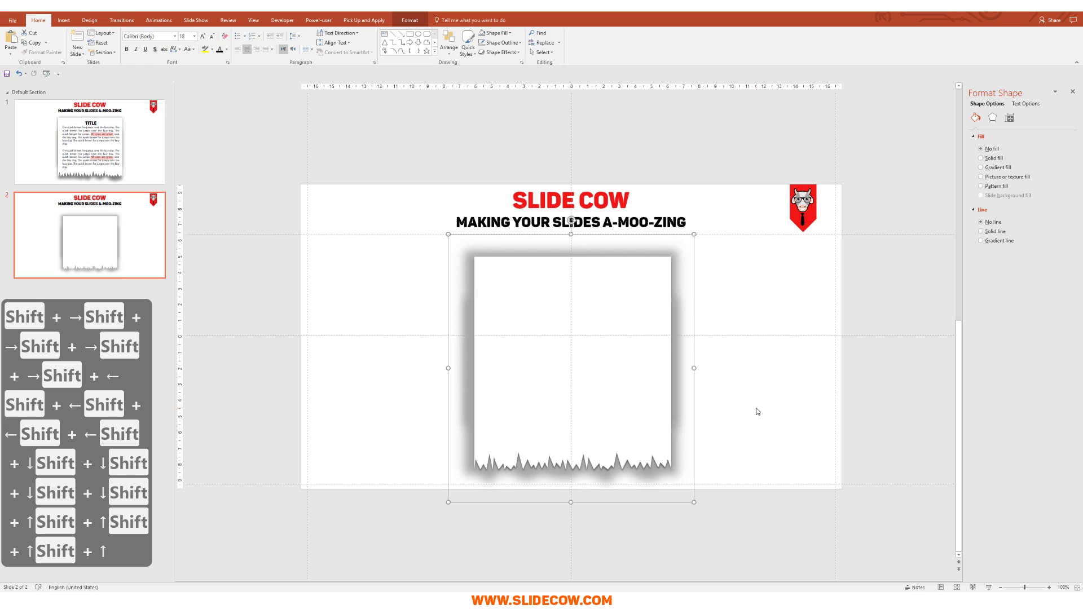
key("shift+Left")
key("shift+Right")
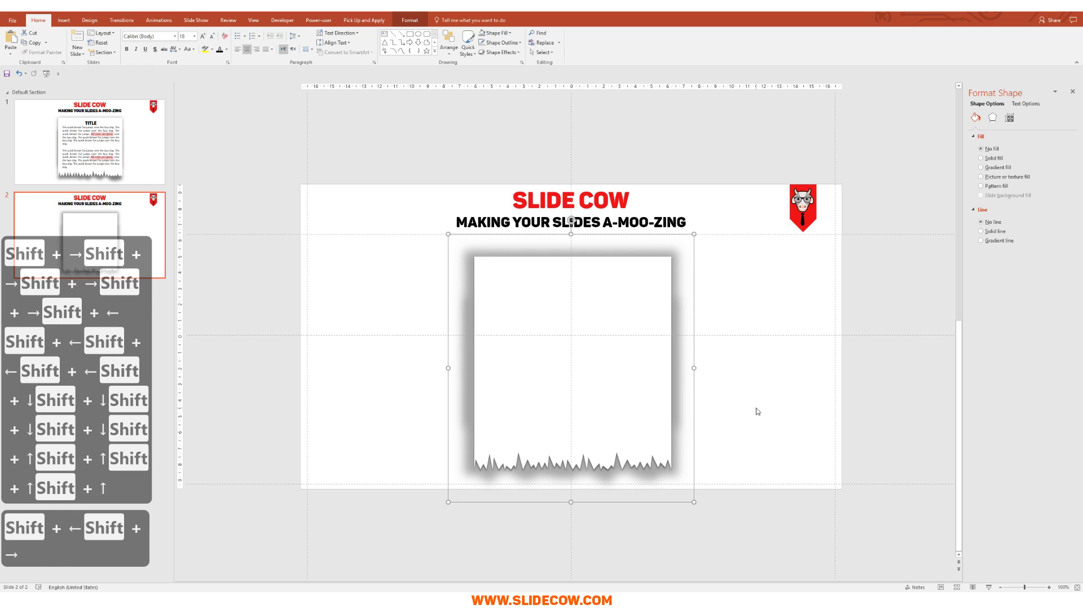
key("shift+Down")
key("Escape")
key("Escape")
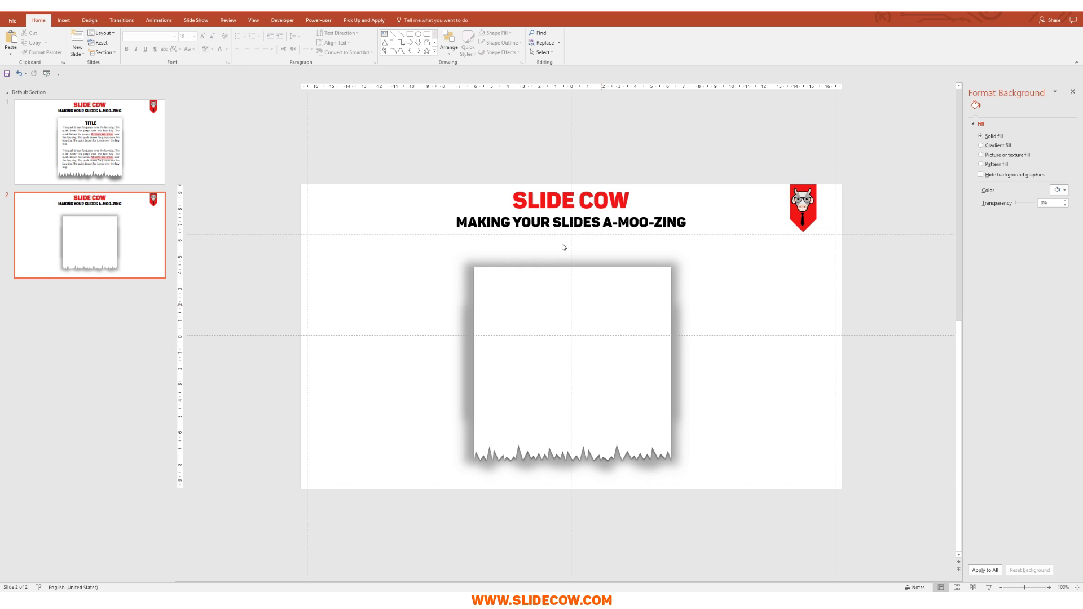
key("Page_Up")
Copy the title and body text box from slide 1 onto slide 2
left_click(534, 326)
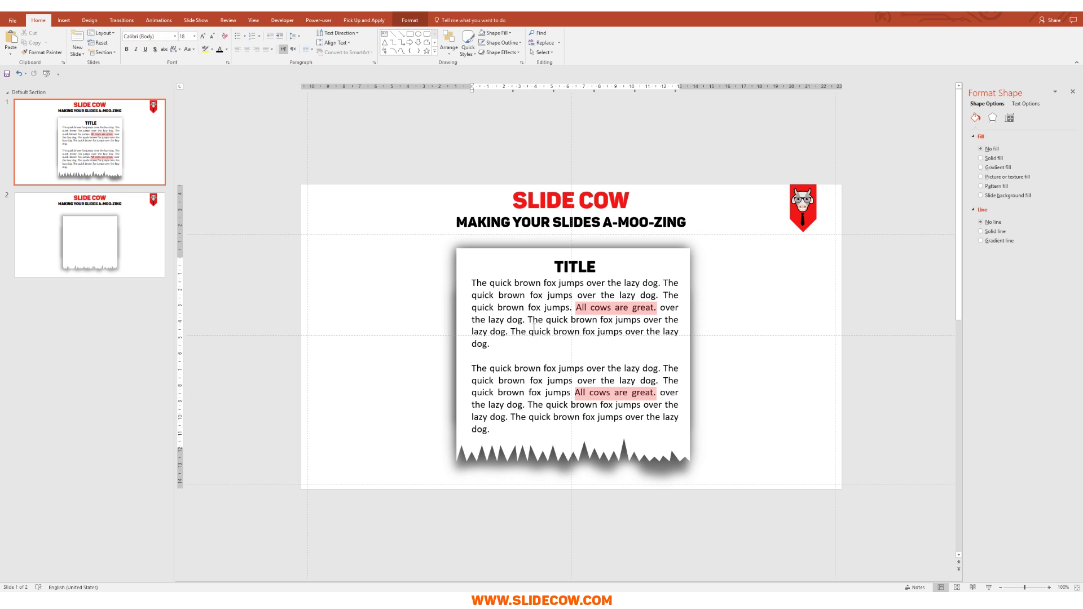
key("Escape")
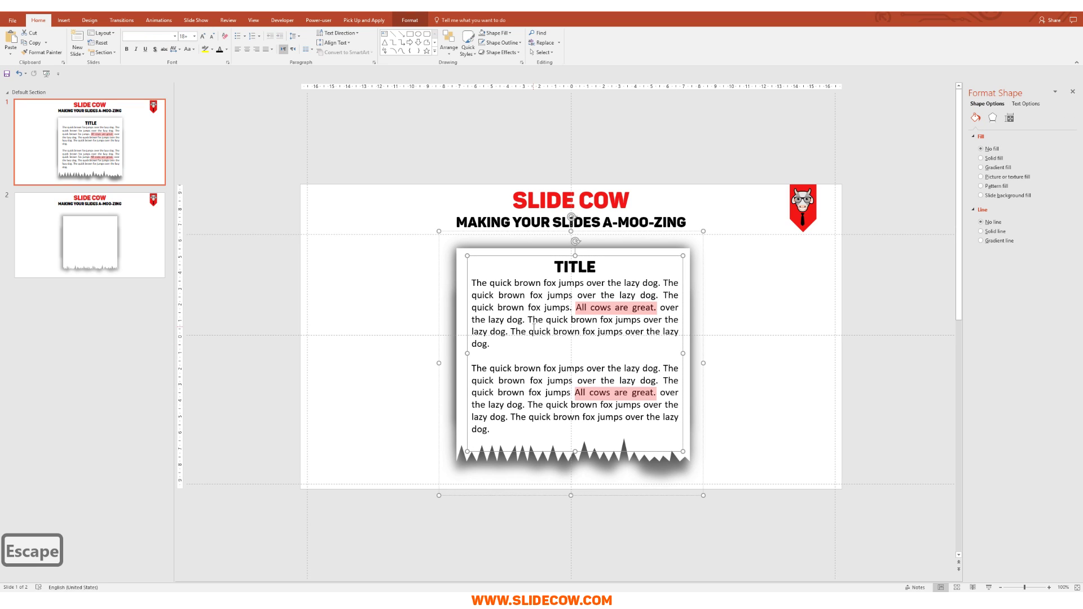
key("ctrl+c")
key("Page_Down")
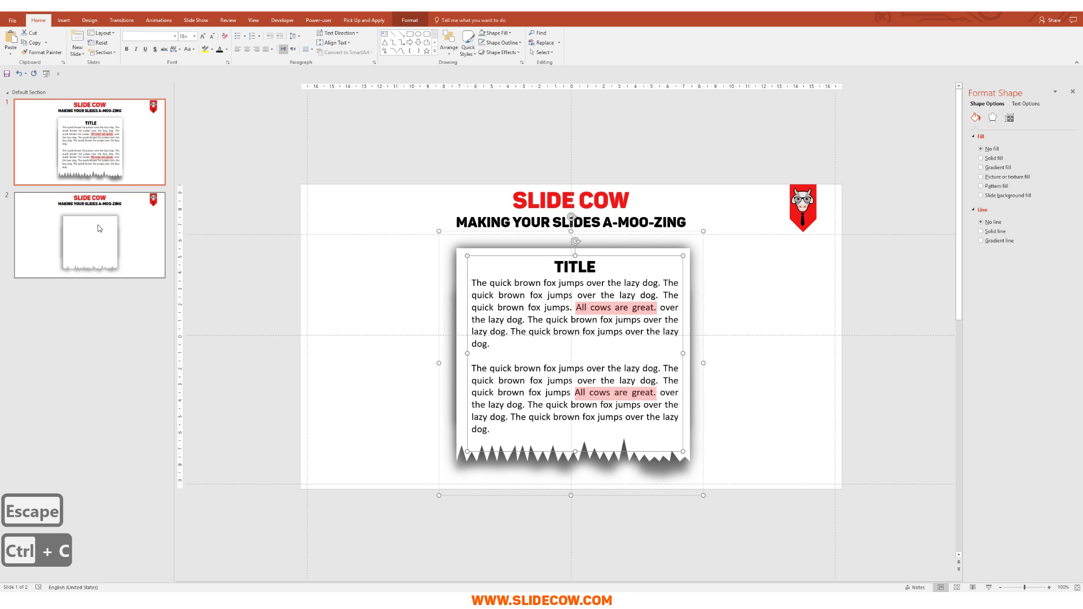
key("ctrl+v")
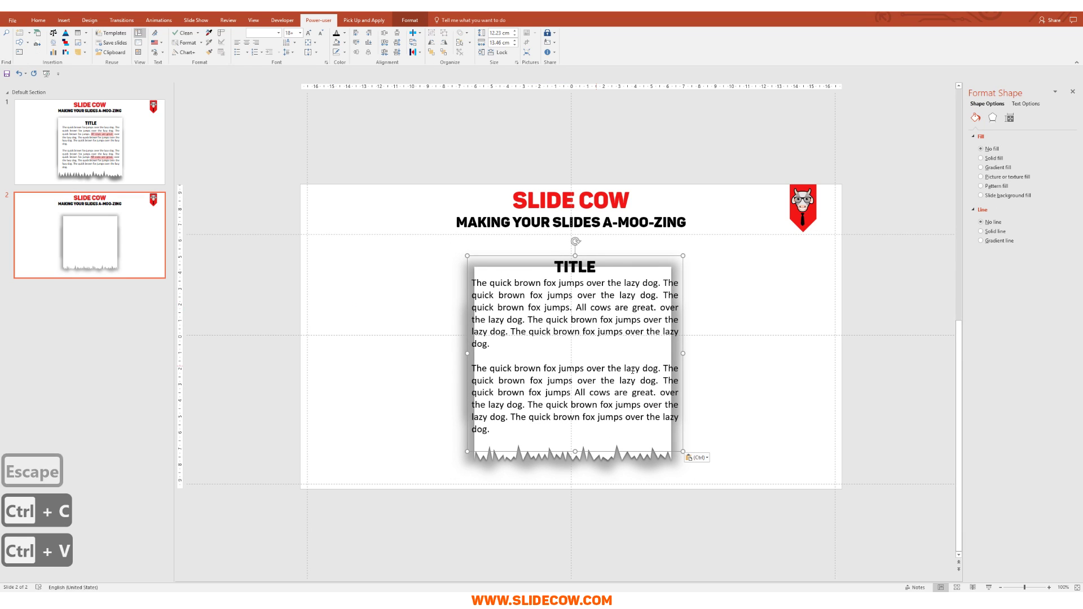
Set the pasted text to 16 pt
left_click(480, 283)
key("ctrl+a")
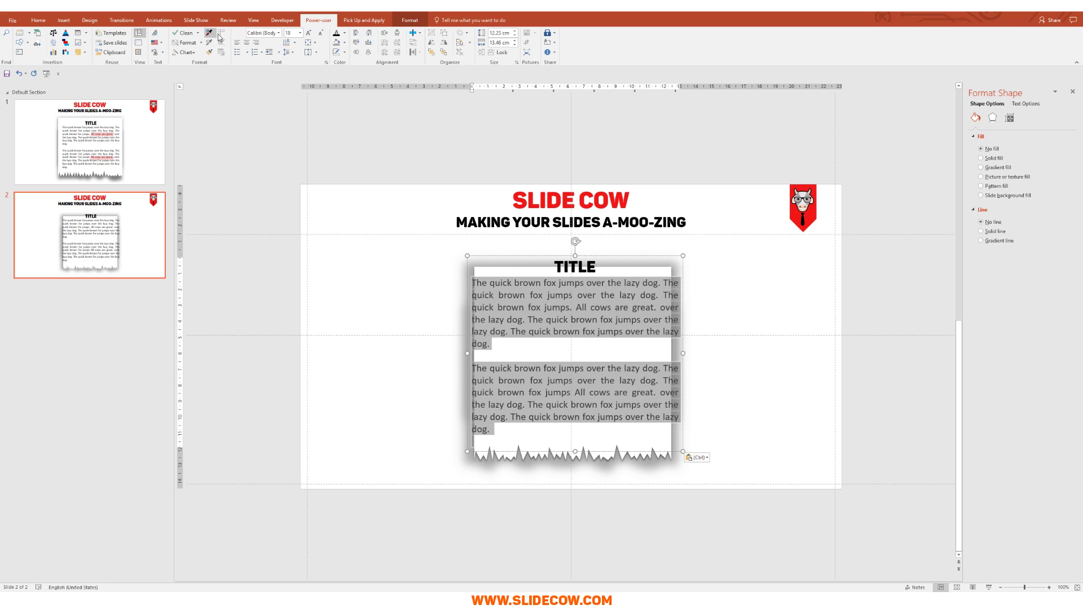
left_click(38, 20)
left_click(211, 37)
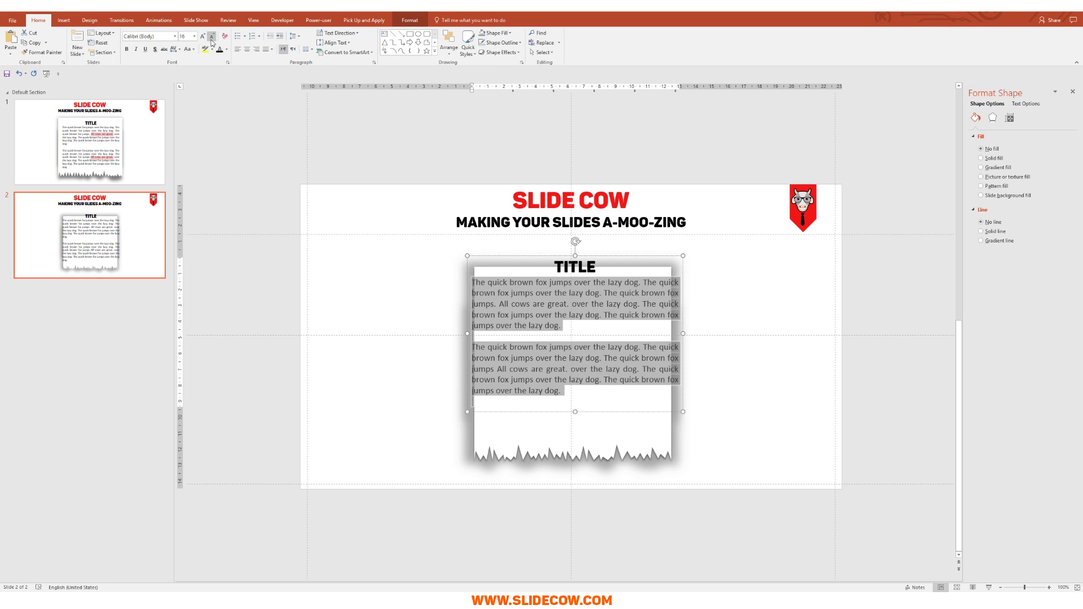
key("Escape")
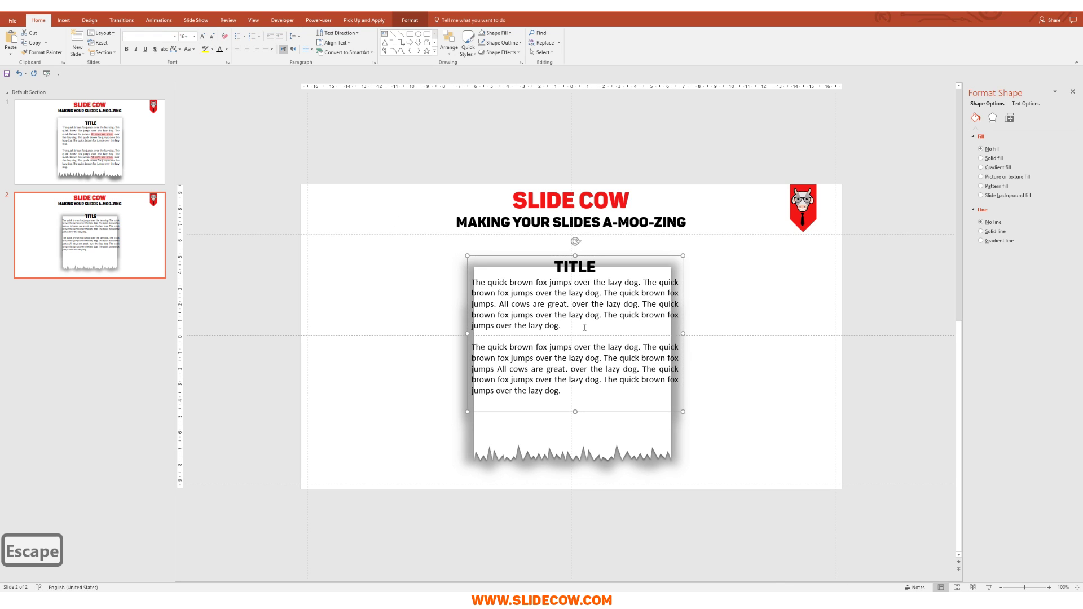
Narrow the text box and position it inside the torn paper sheet
key("shift+Left")
key("shift+Left")
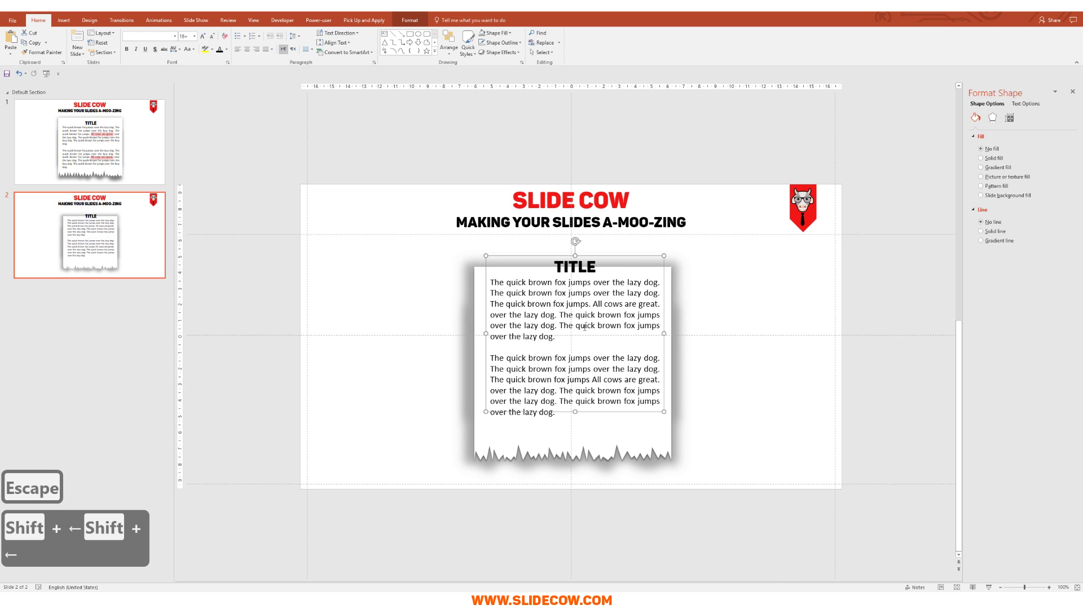
key("Down")
key("Down")
key("Down")
key("Down")
key("Down")
key("Down")
key("Down")
key("Down")
key("Down")
key("Down")
key("Down")
key("Down")
key("Down")
key("Down")
key("Down")
key("Down")
key("Down")
key("Down")
key("Down")
key("Down")
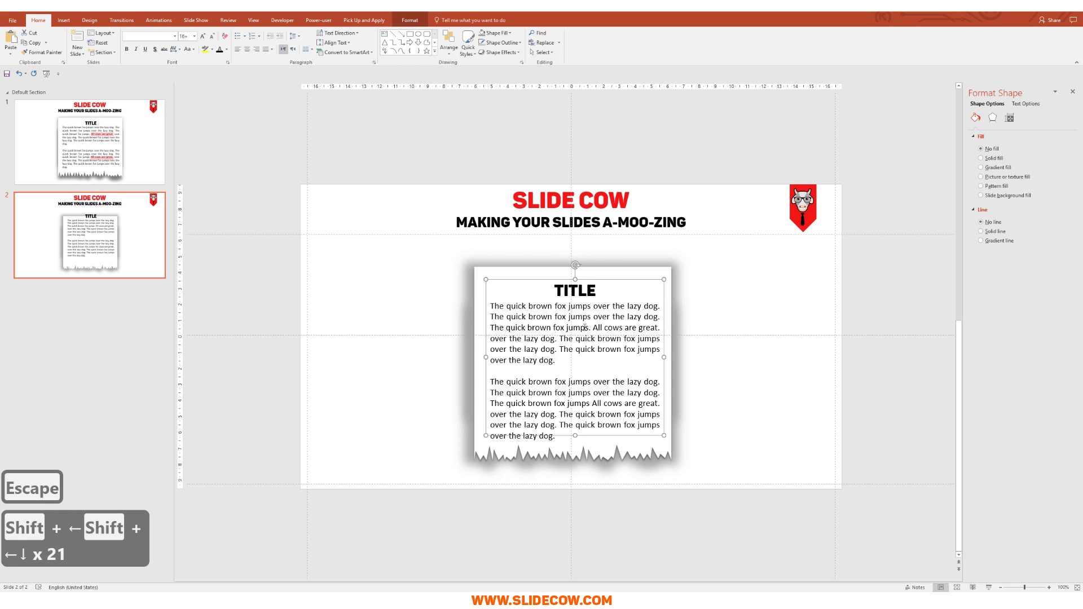
key("Down")
key("Left")
key("Left")
key("Left")
key("Left")
key("Left")
key("Left")
key("Left")
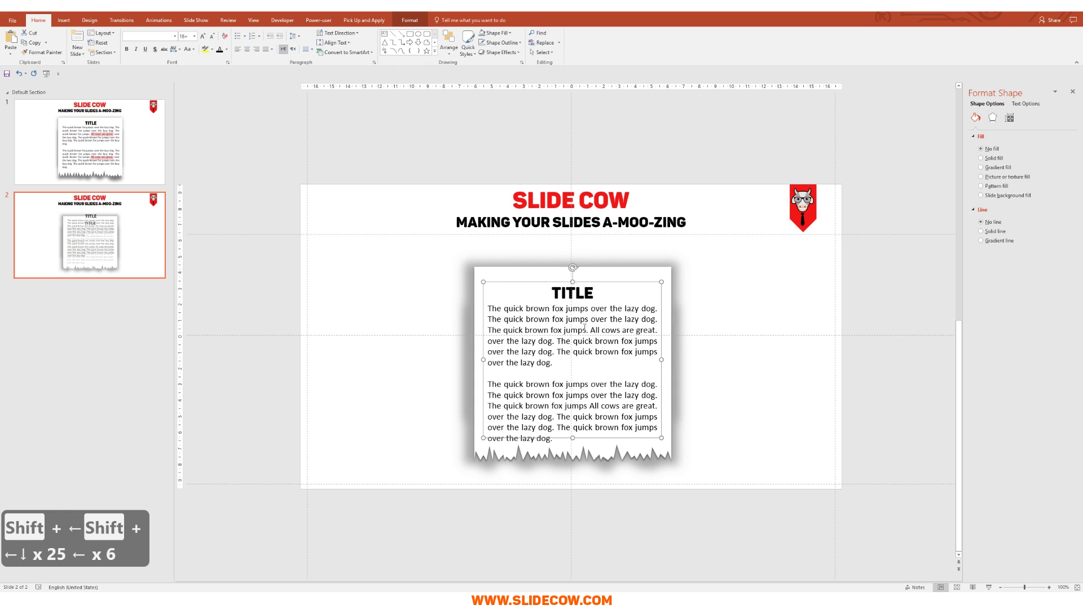
key("Down")
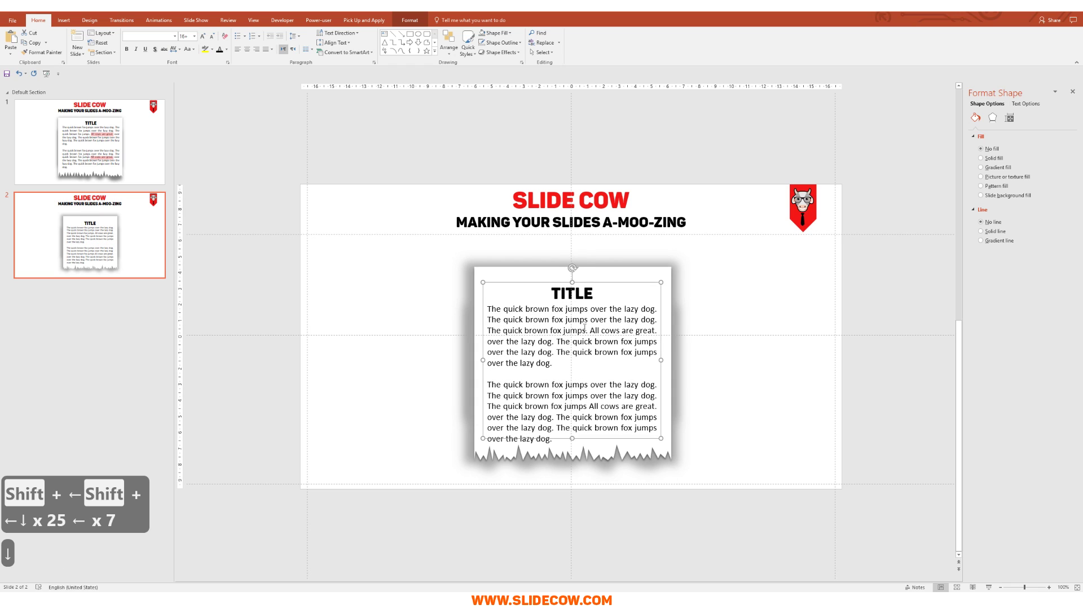
key("Up")
key("Escape")
key("Escape")
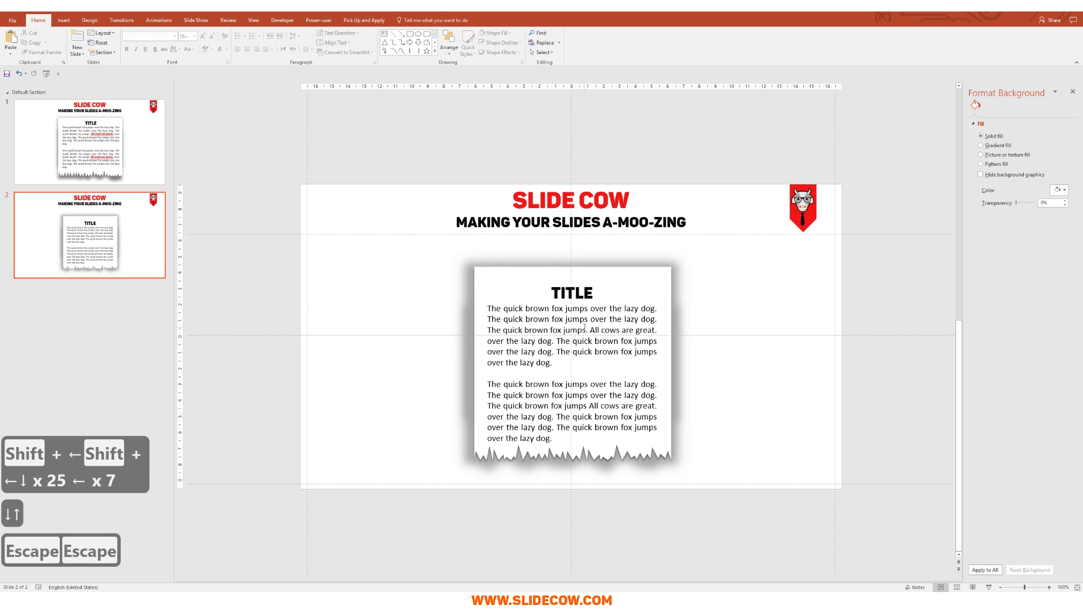
key("Escape")
left_click(570, 355)
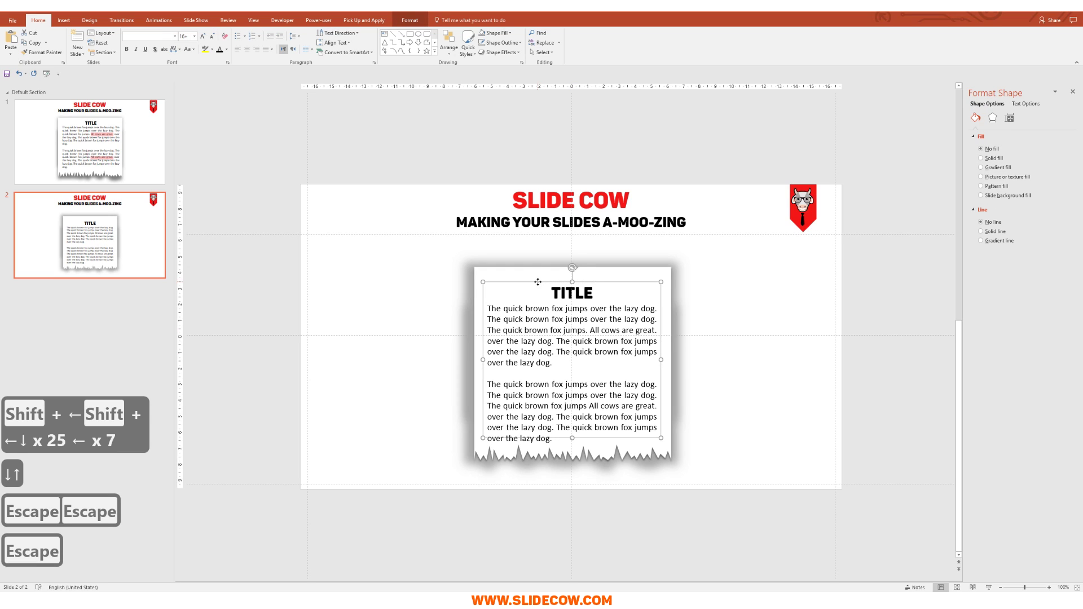
left_click_drag(539, 284, 538, 278)
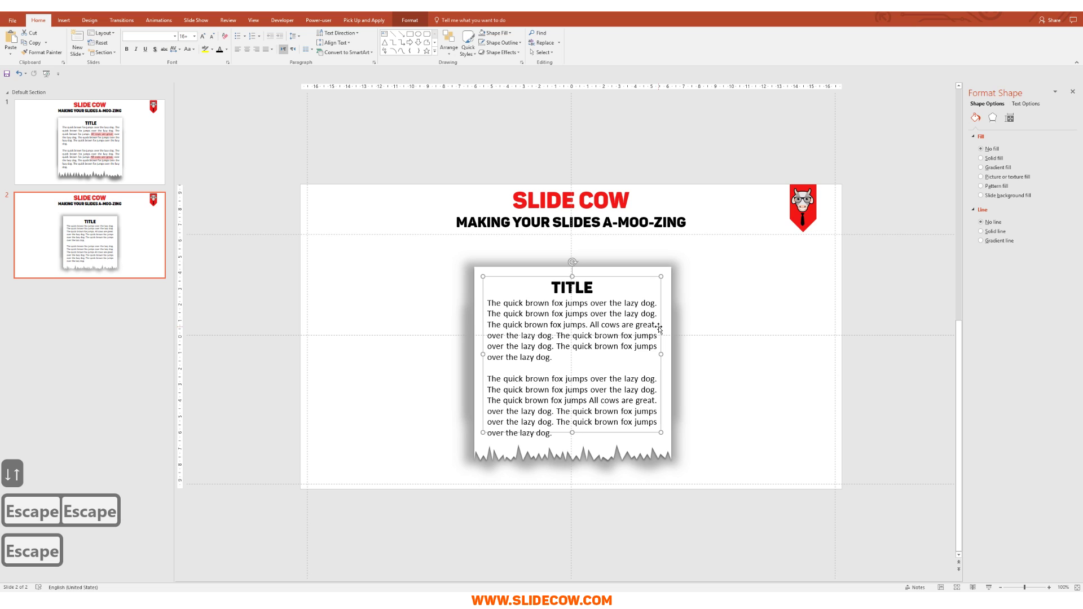
key("Down")
left_click(744, 354)
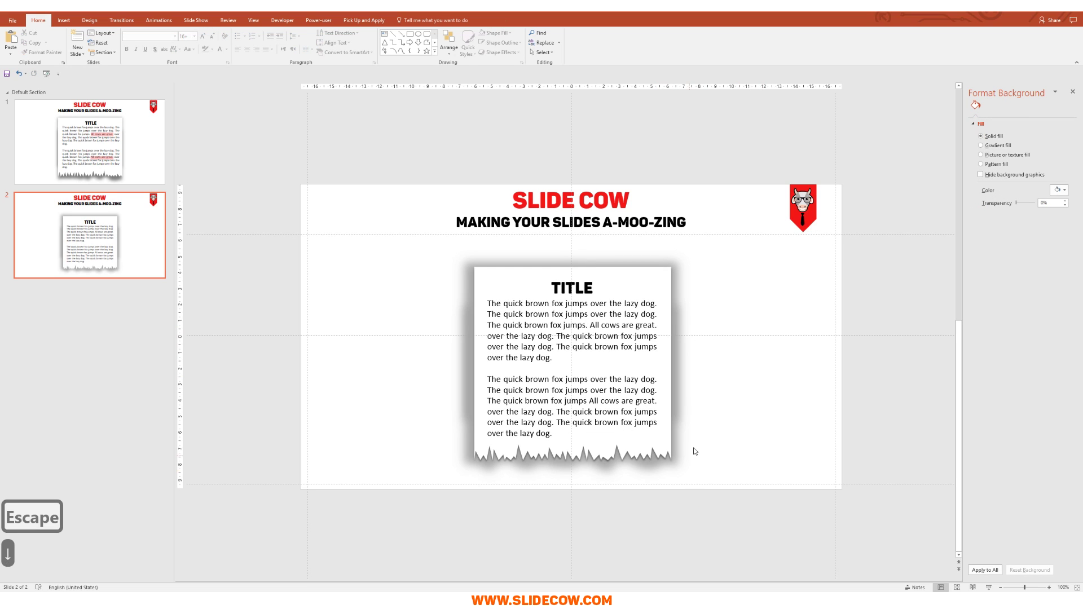
scroll(763, 459, "up", 4)
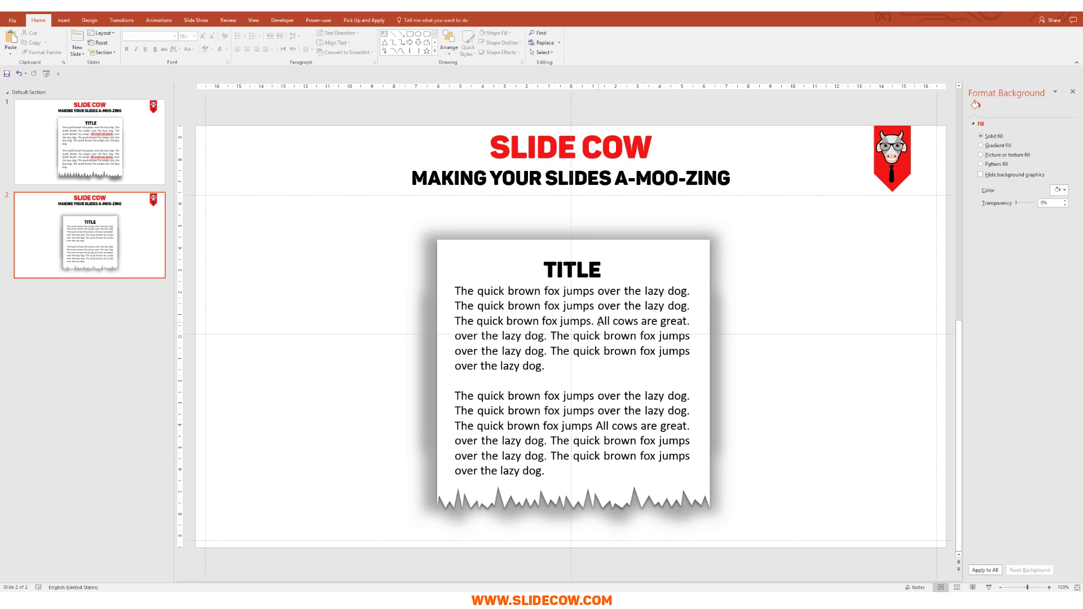
left_click_drag(599, 322, 674, 320)
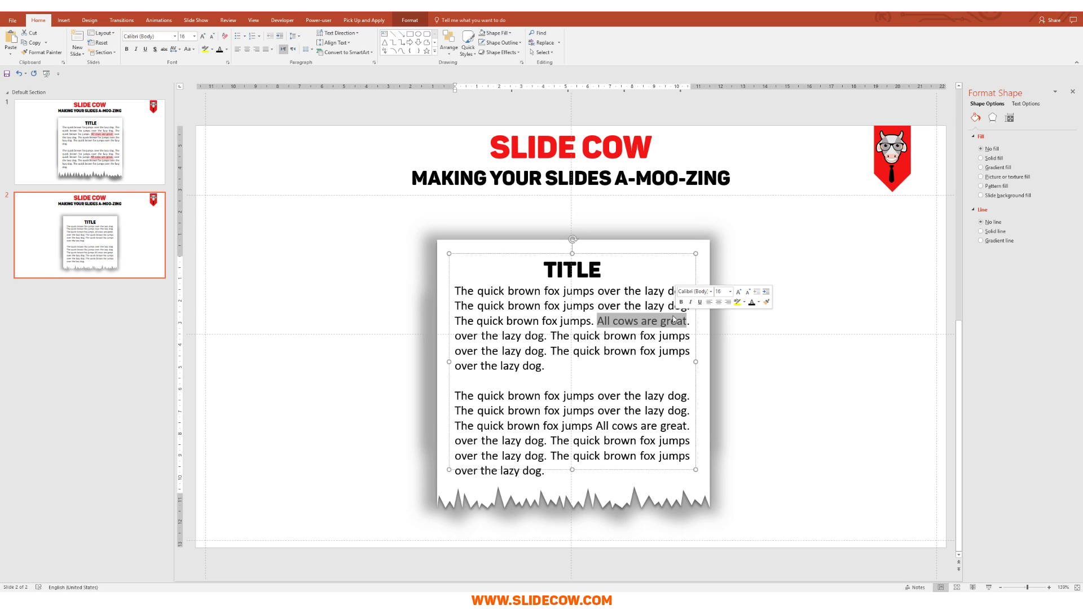
left_click(781, 401)
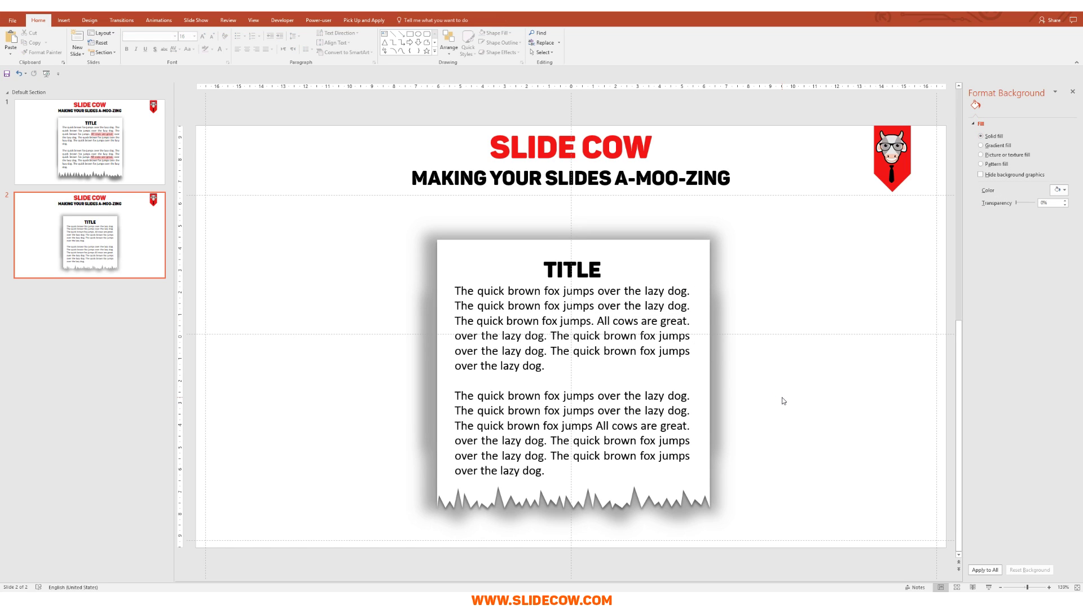
Draw a 0.76 × 4.34 cm rectangle over "All cows are great." in the first paragraph
left_click(64, 20)
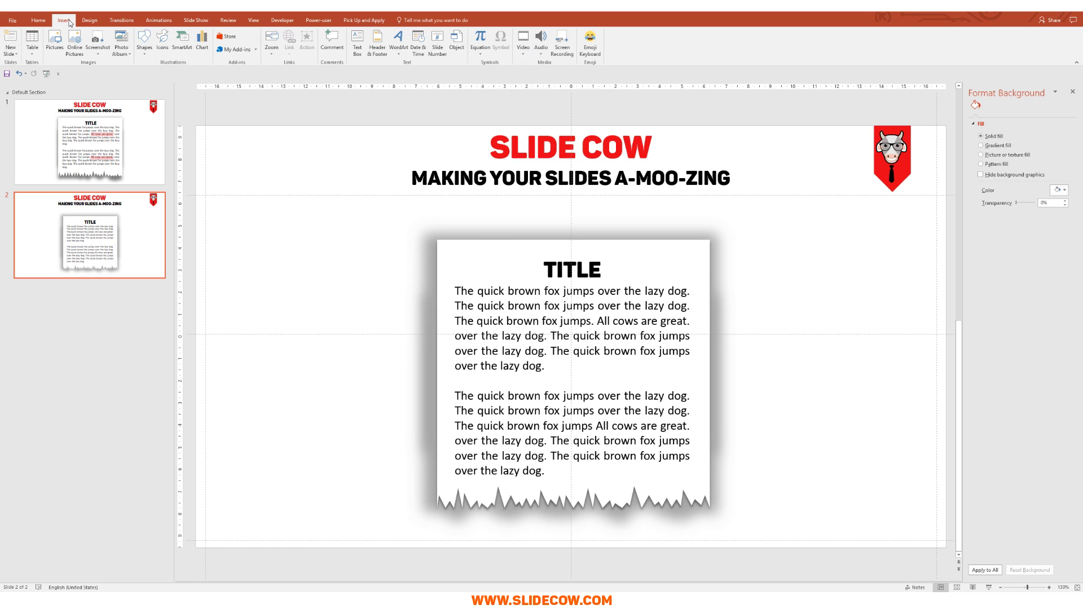
left_click(144, 42)
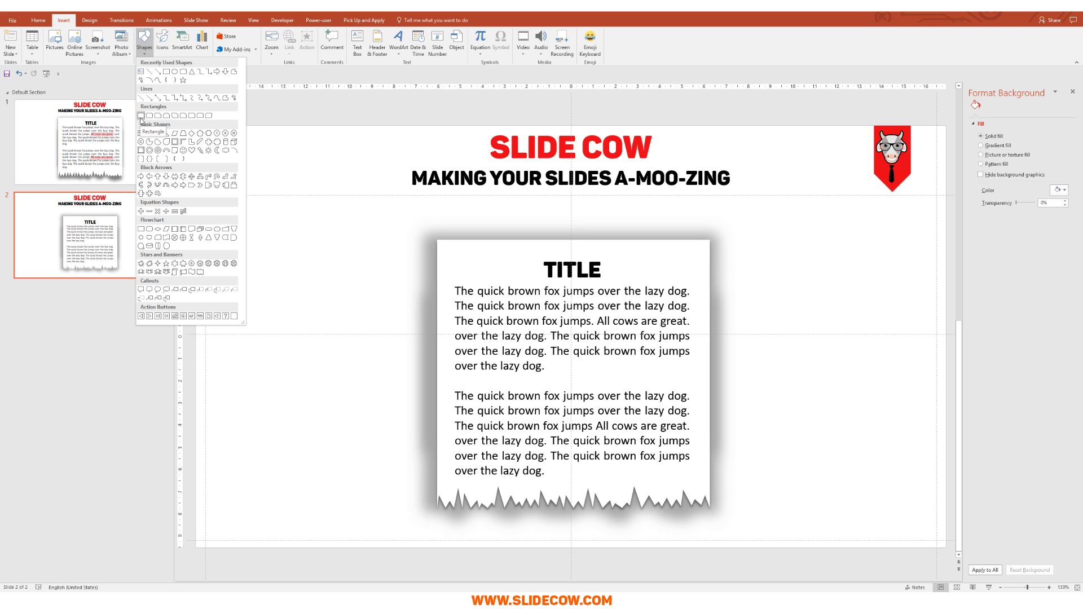
left_click(141, 116)
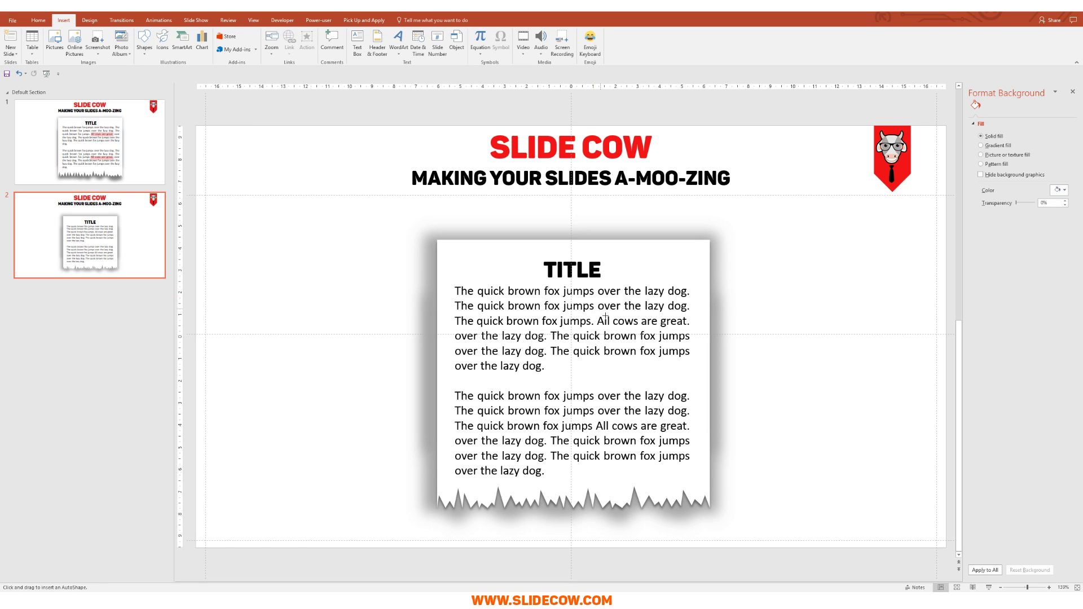
left_click_drag(595, 314, 693, 330)
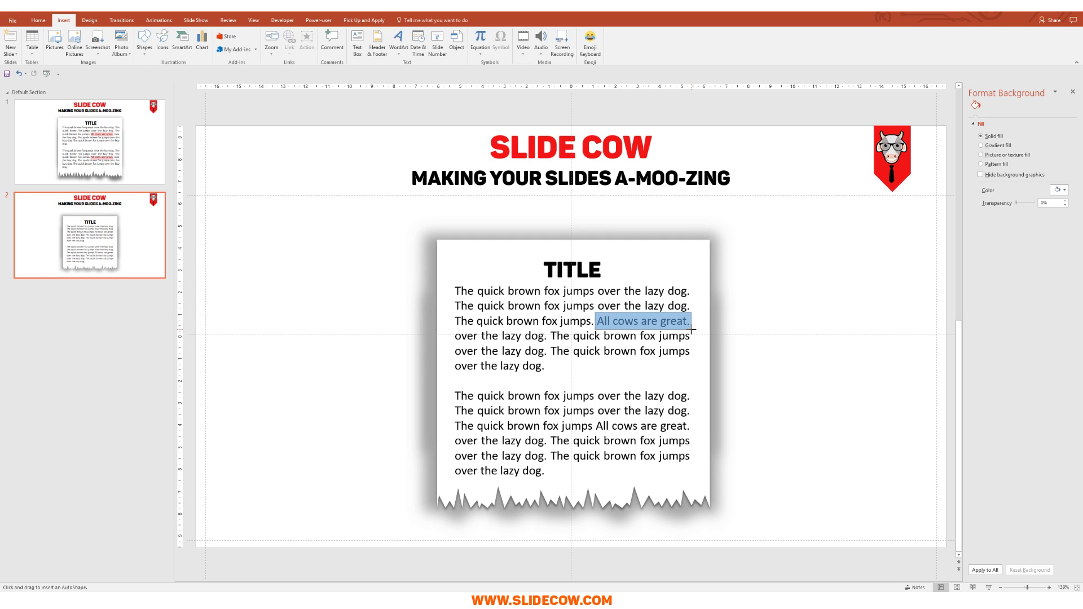
left_click_drag(692, 330, 692, 330)
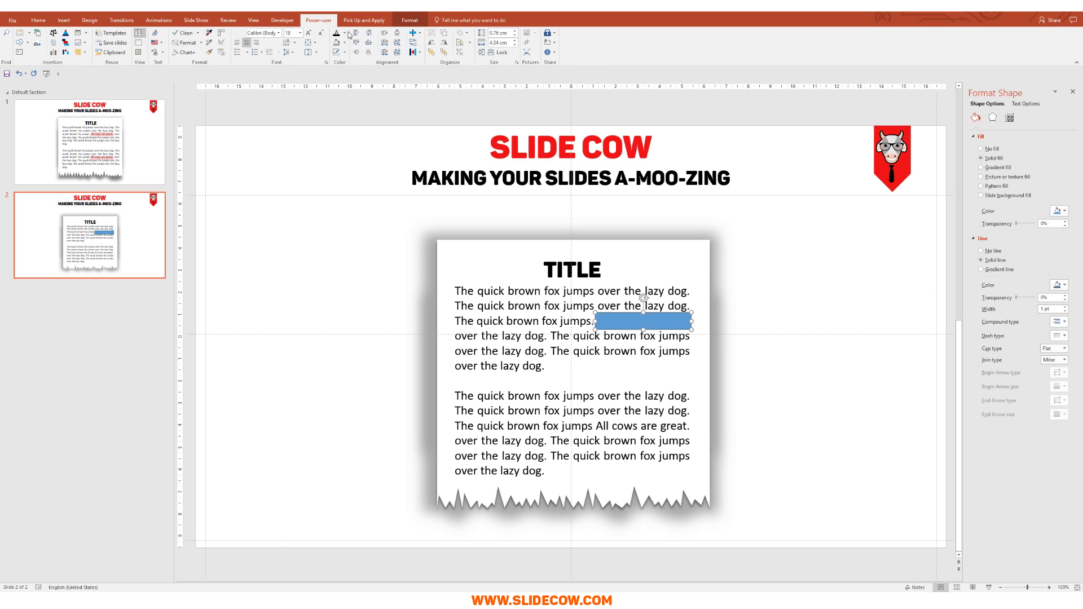
Fill the rectangle red and remove its outline
left_click(412, 23)
left_click(307, 34)
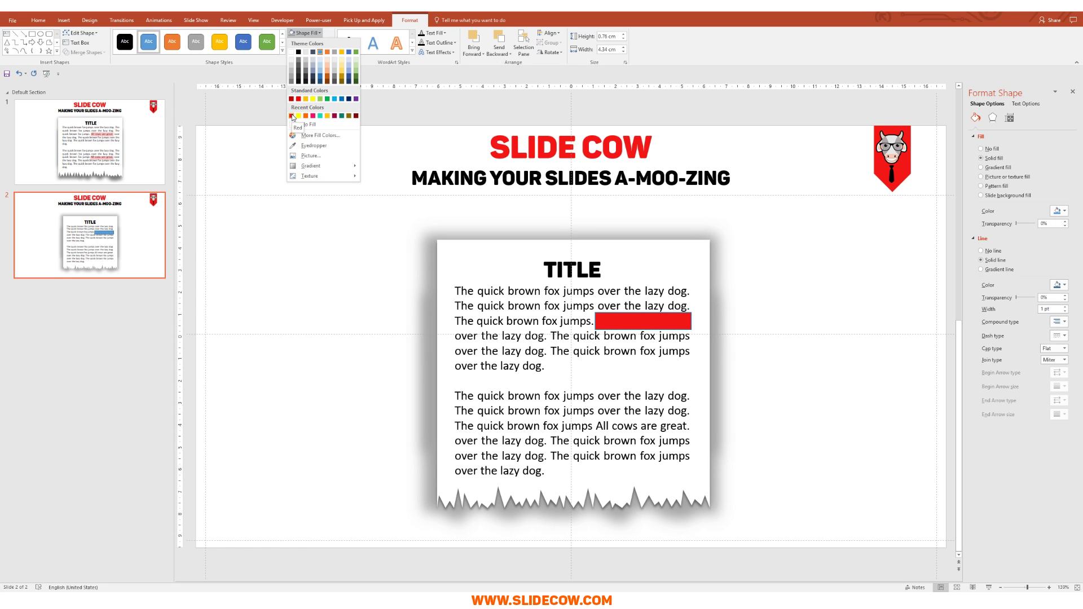
left_click(293, 117)
left_click(312, 43)
left_click(313, 135)
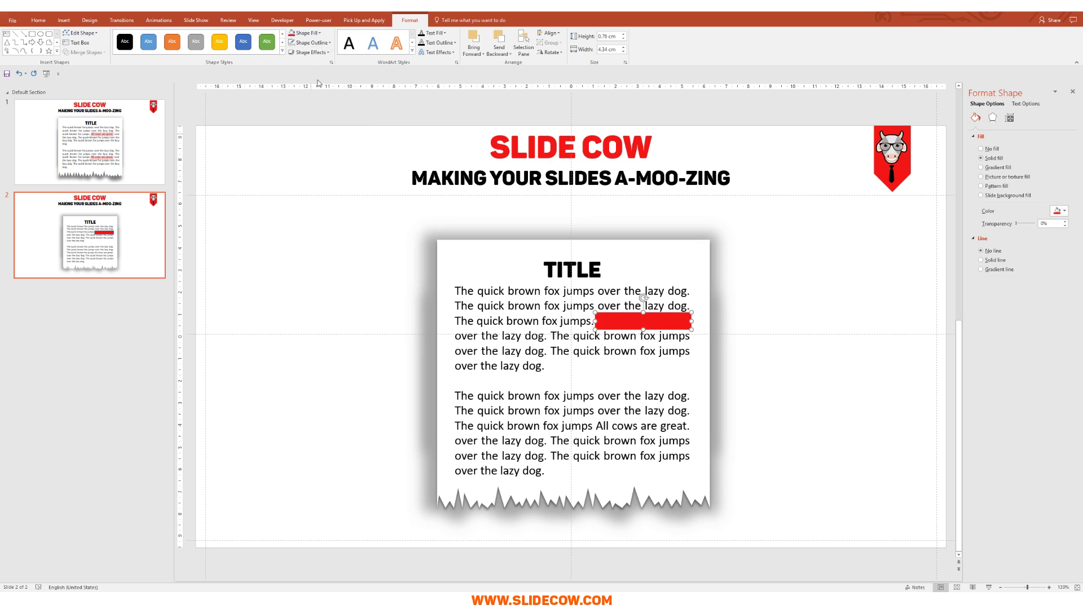
Set the red fill's transparency to 75% via More Fill Colors
left_click(320, 34)
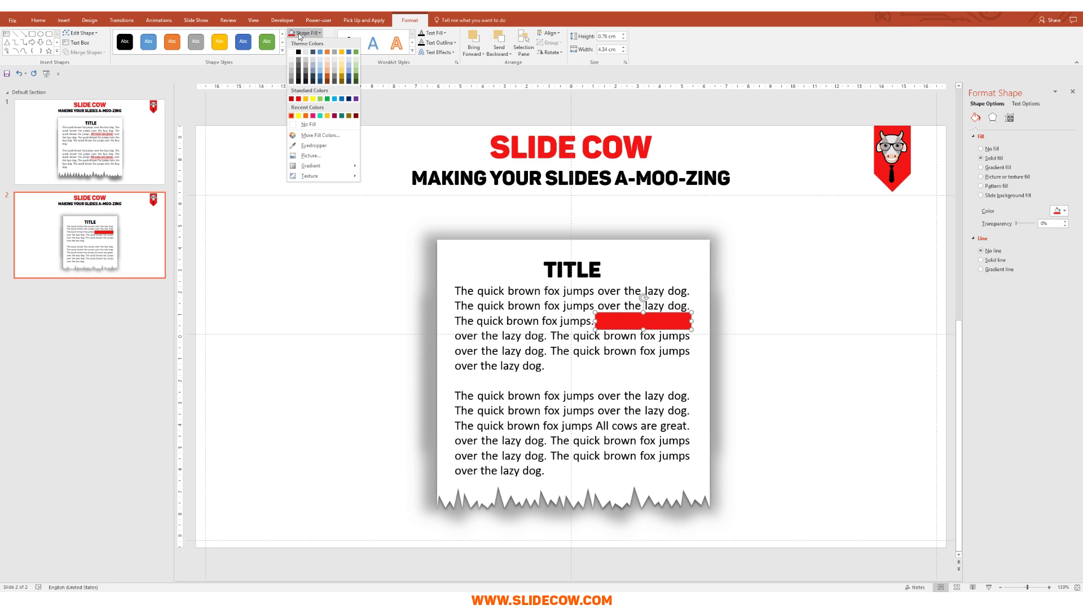
left_click(322, 137)
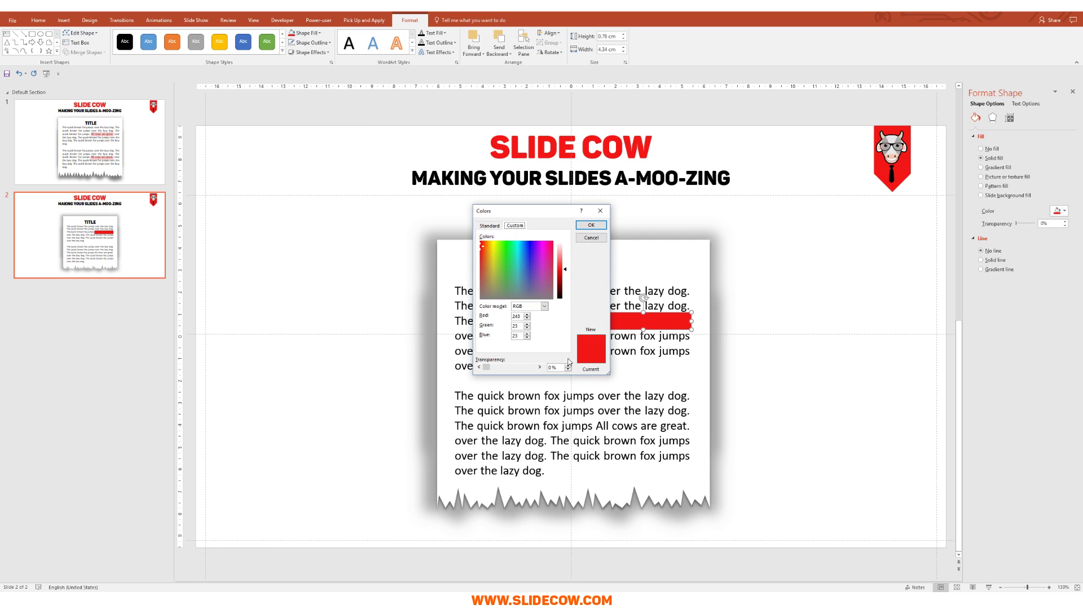
left_click(568, 366)
type("75")
key("Return")
left_click(794, 395)
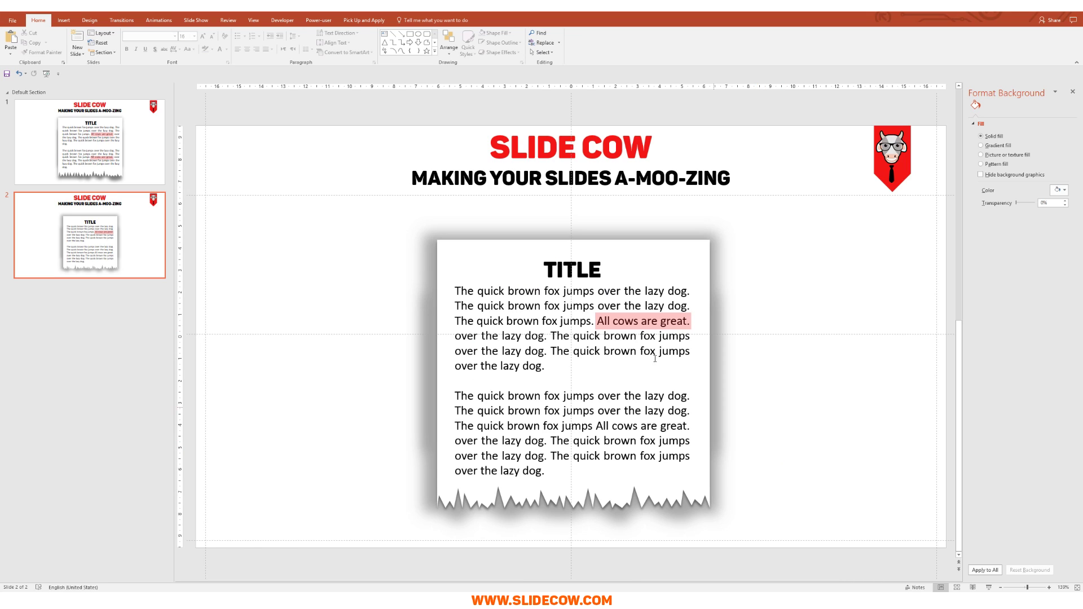
Copy the highlight onto "All cows are great." in paragraph two and "The quick brown fox jumps"
left_click(626, 329)
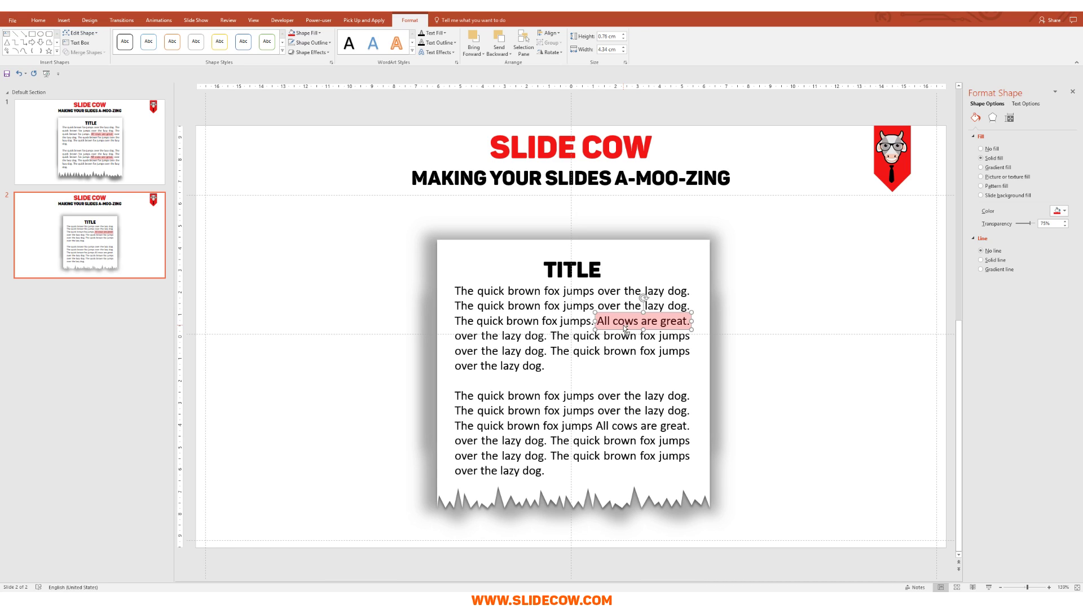
left_click_drag(625, 328, 631, 432)
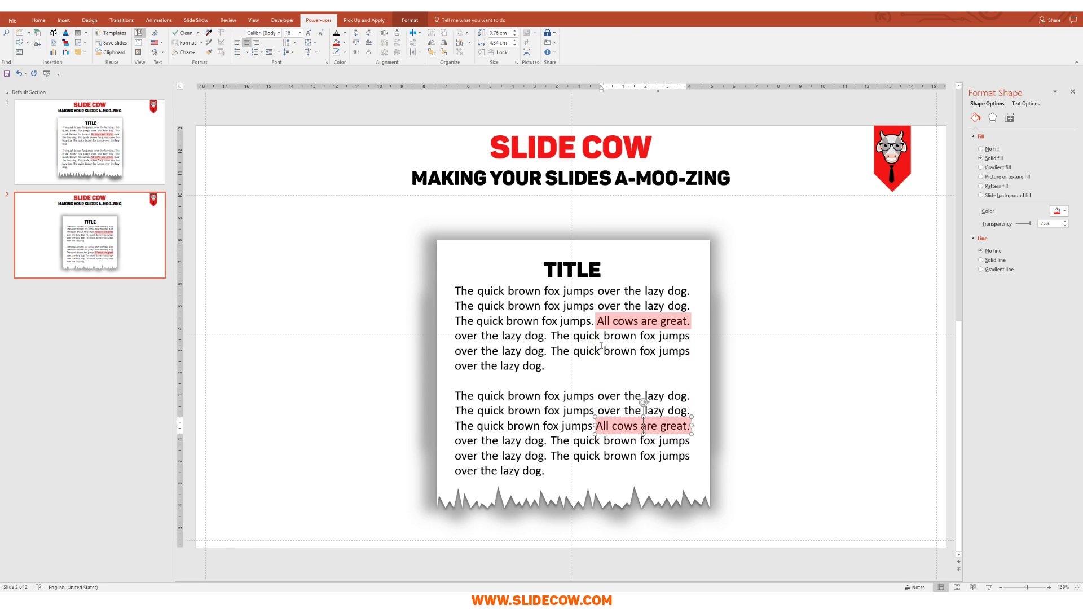
left_click(633, 323)
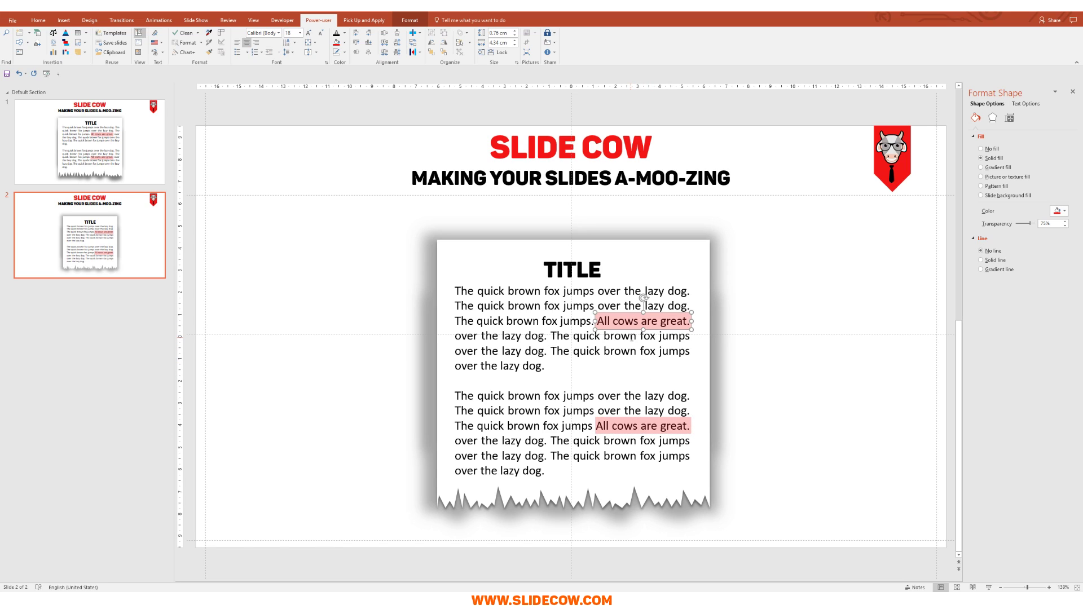
left_click_drag(640, 321, 548, 351)
Group the highlights, text and paper sheet, and nudge the group up slightly
left_click(811, 393)
key("ctrl+z")
key("ctrl+z")
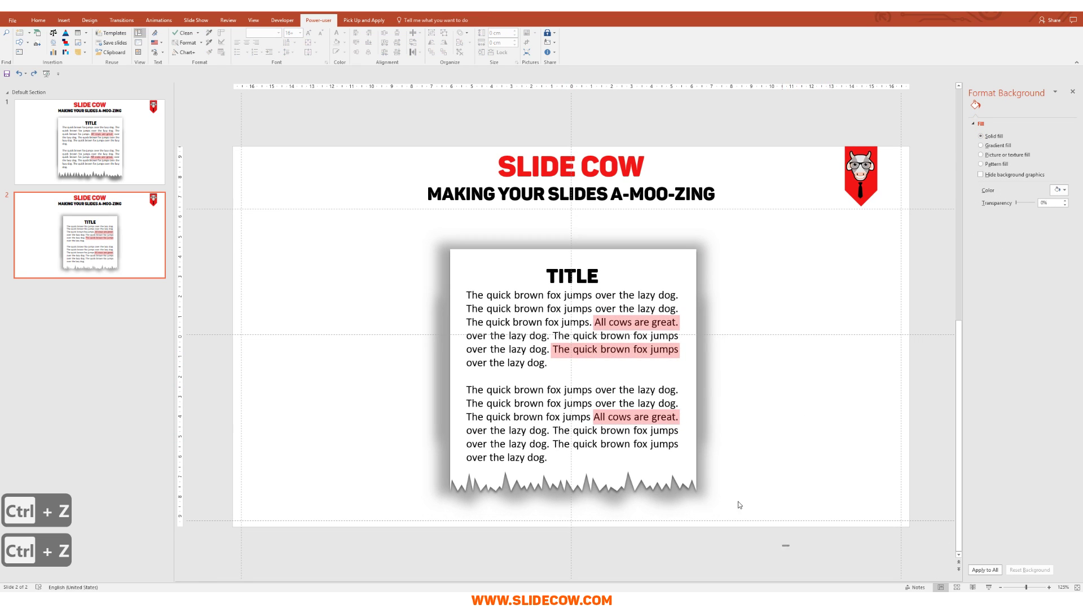
key("ctrl+g")
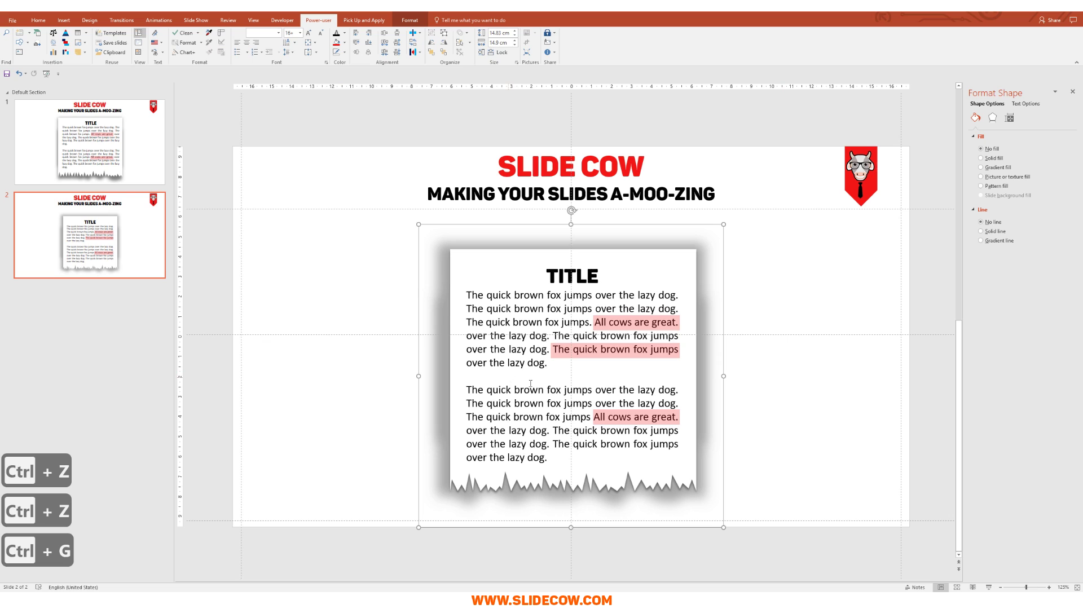
left_click_drag(455, 397, 455, 388)
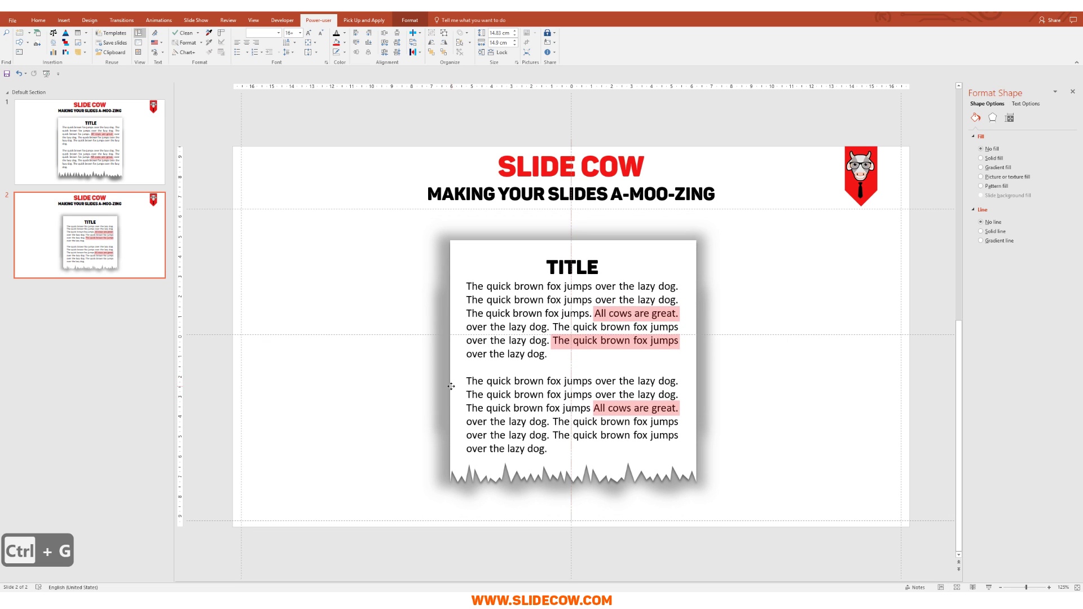
left_click(795, 480)
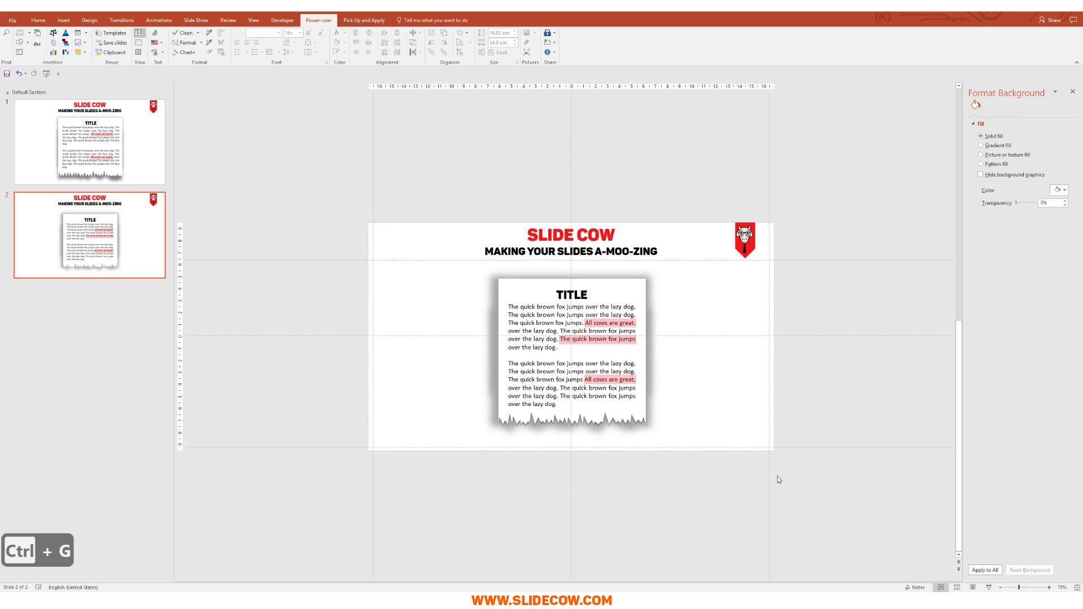